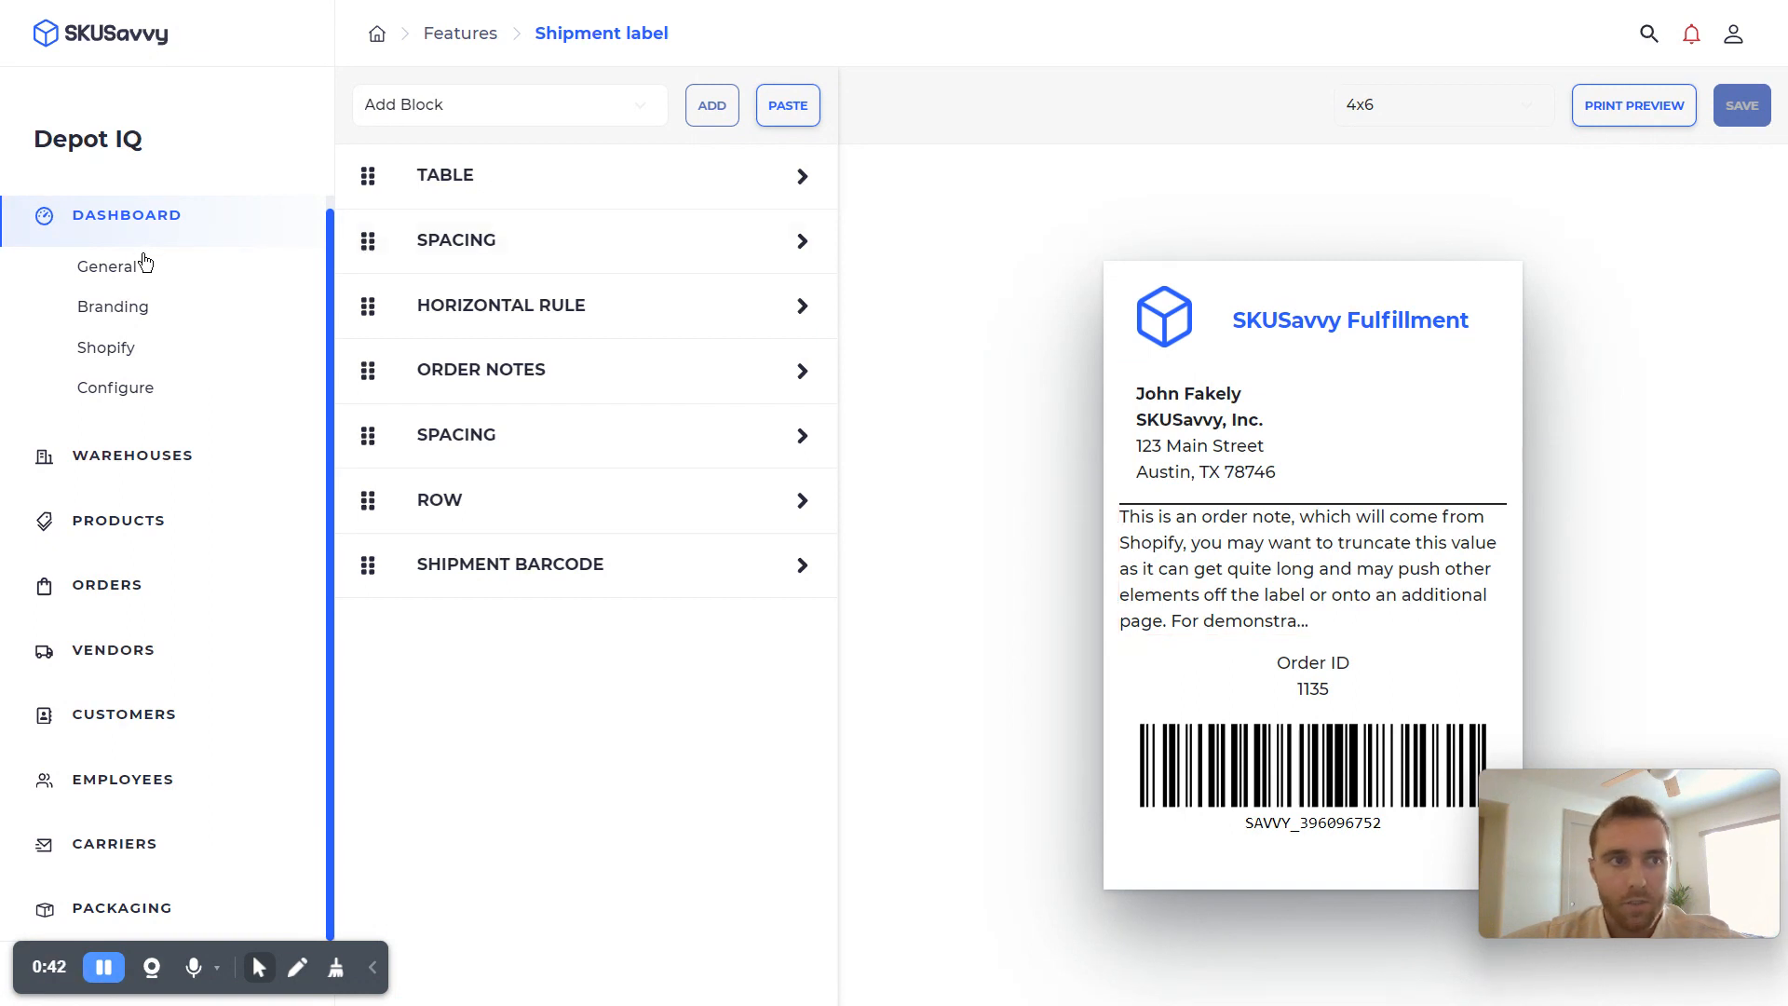
Step: Open the shipment label editor from the company's Configure settings
{"action": "scroll", "coordinate": [130, 230], "scroll_direction": "up", "scroll_amount": 1}
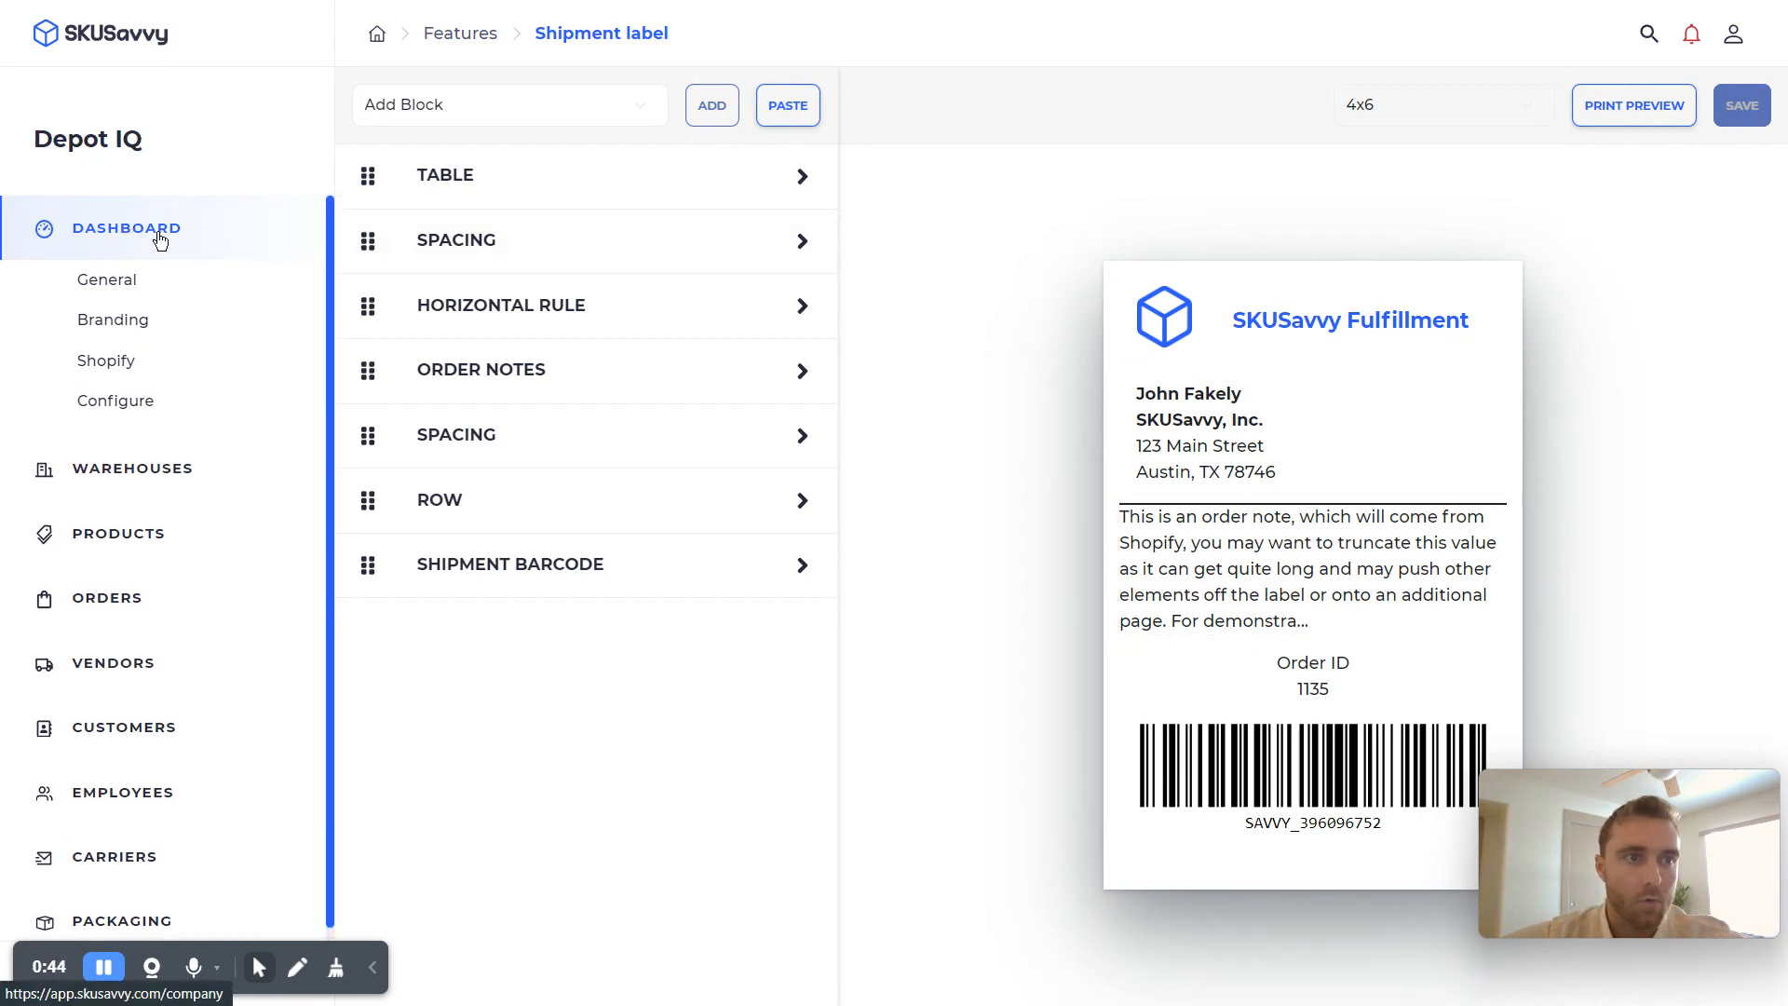
{"action": "left_click", "coordinate": [142, 414]}
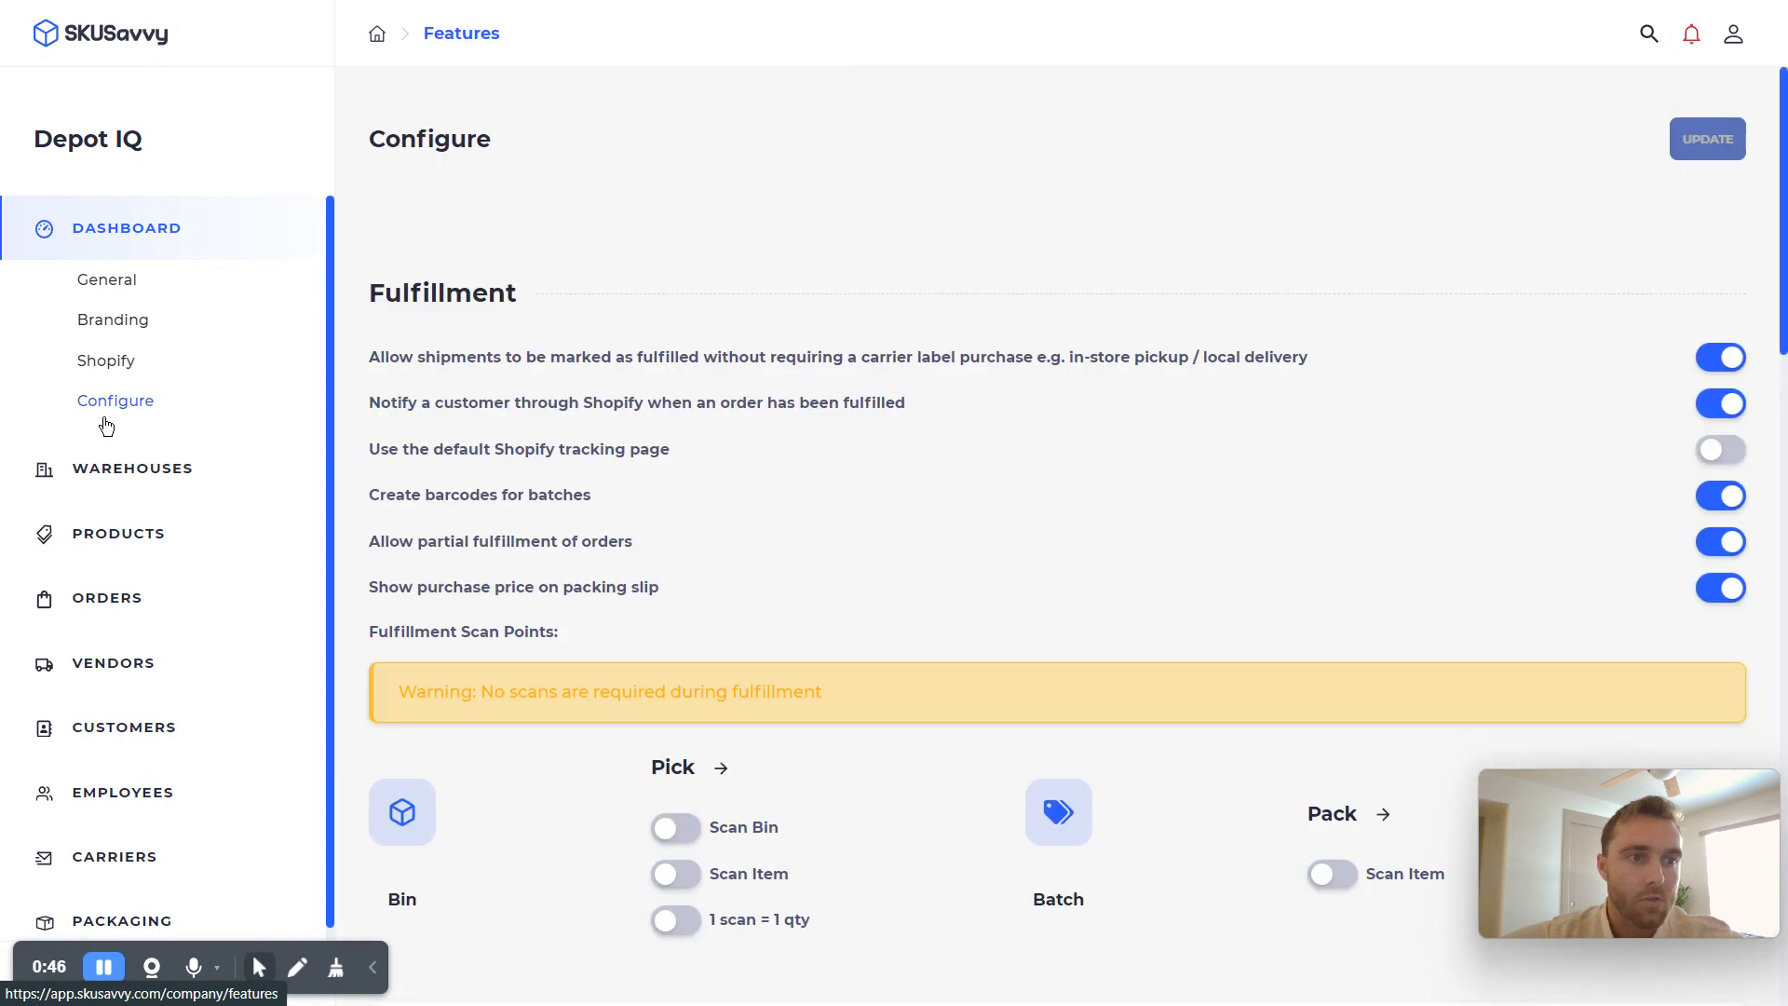
{"action": "scroll", "coordinate": [799, 503], "scroll_direction": "down", "scroll_amount": 5}
{"action": "scroll", "coordinate": [692, 603], "scroll_direction": "down", "scroll_amount": 2}
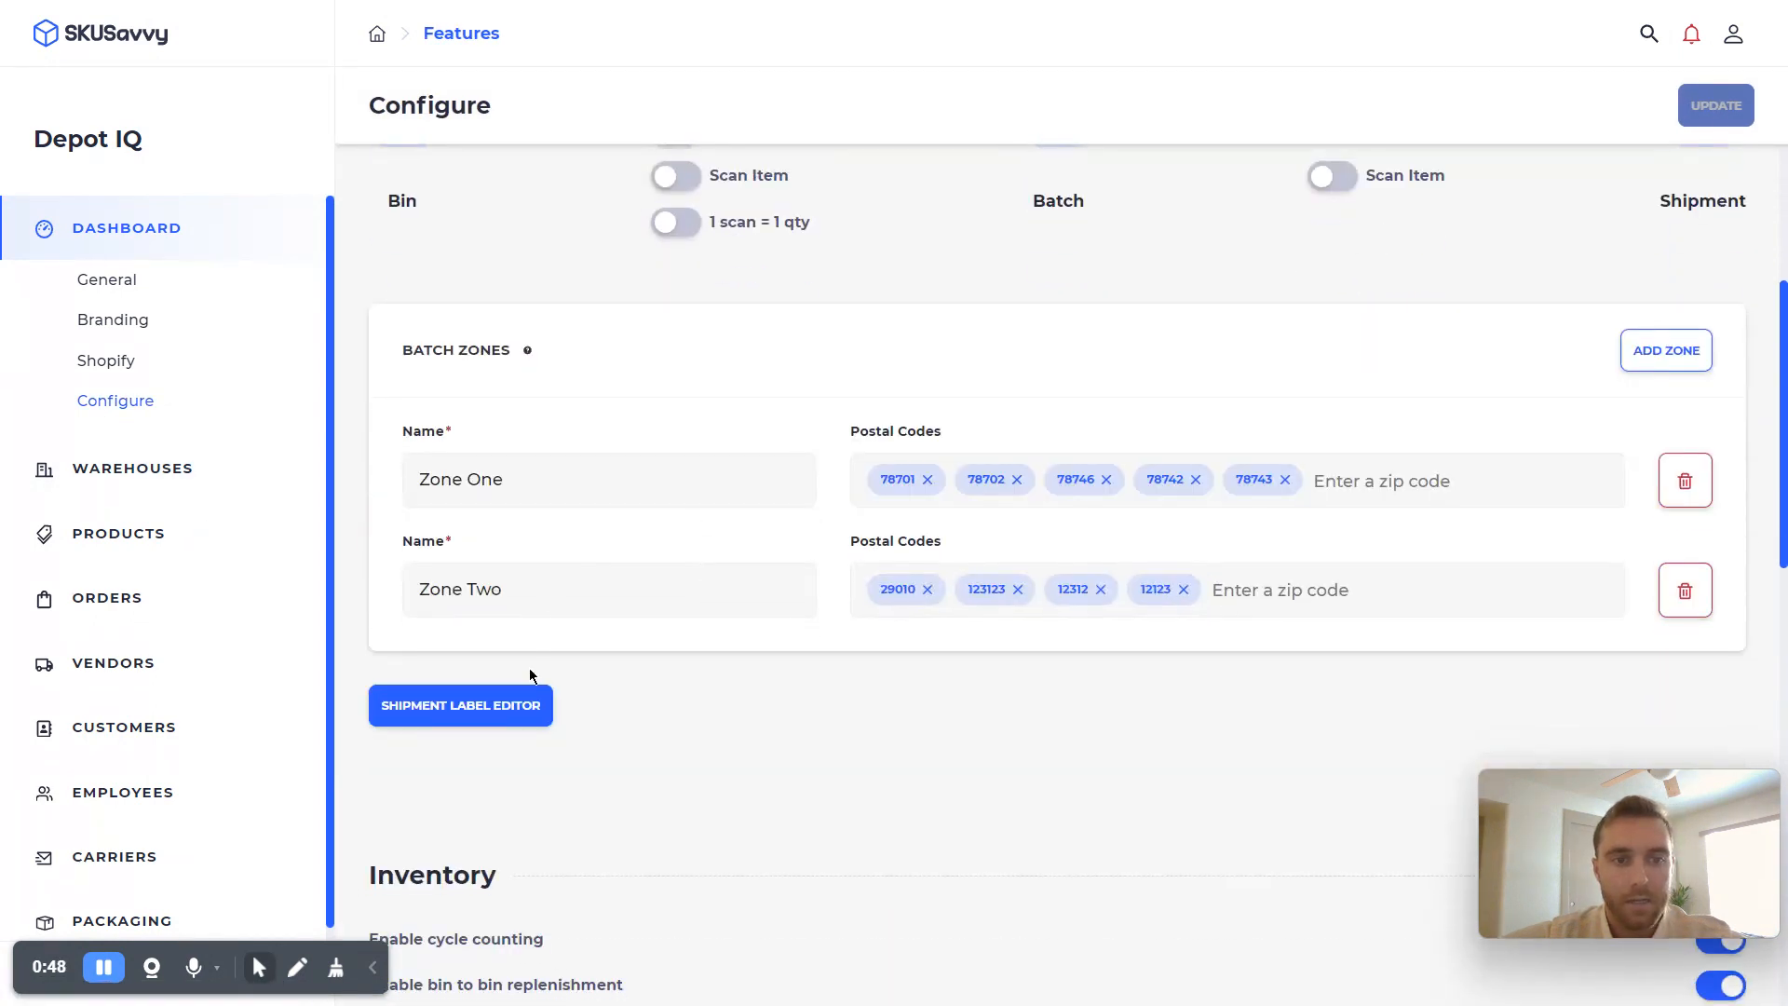
{"action": "left_click", "coordinate": [463, 708]}
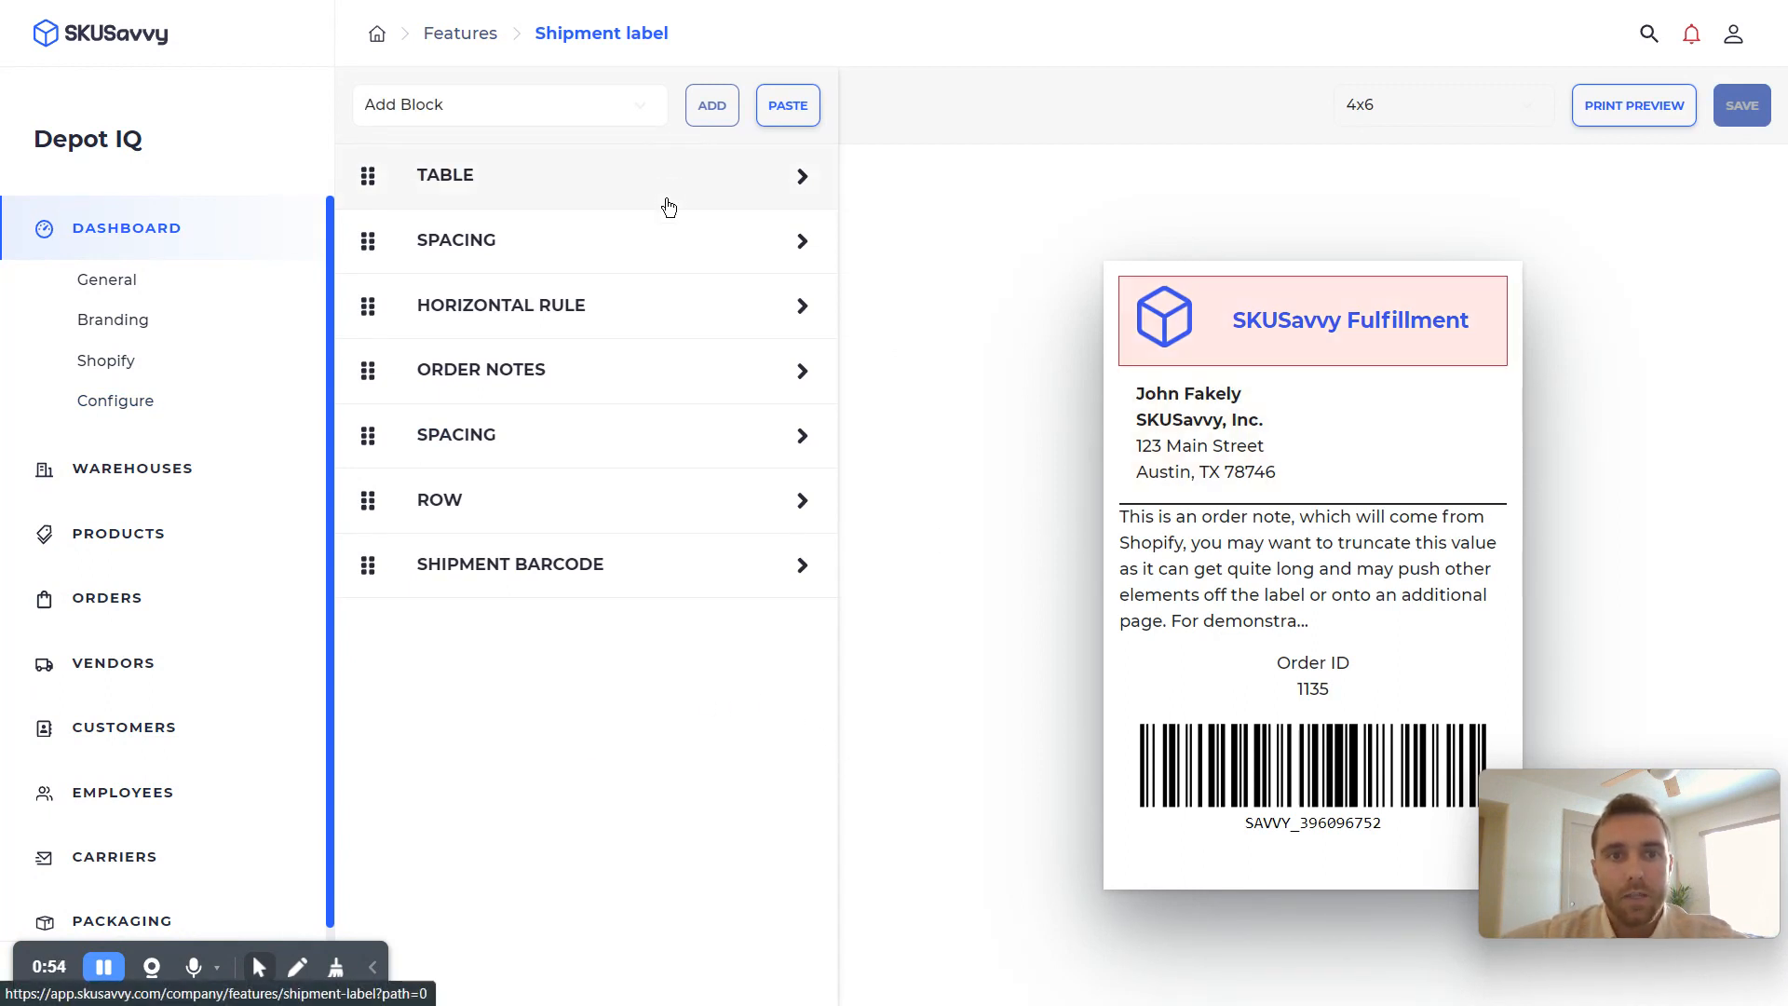
Step: Check the available label sizes and the block types that can be added to the shipment label
{"action": "left_click", "coordinate": [1413, 102]}
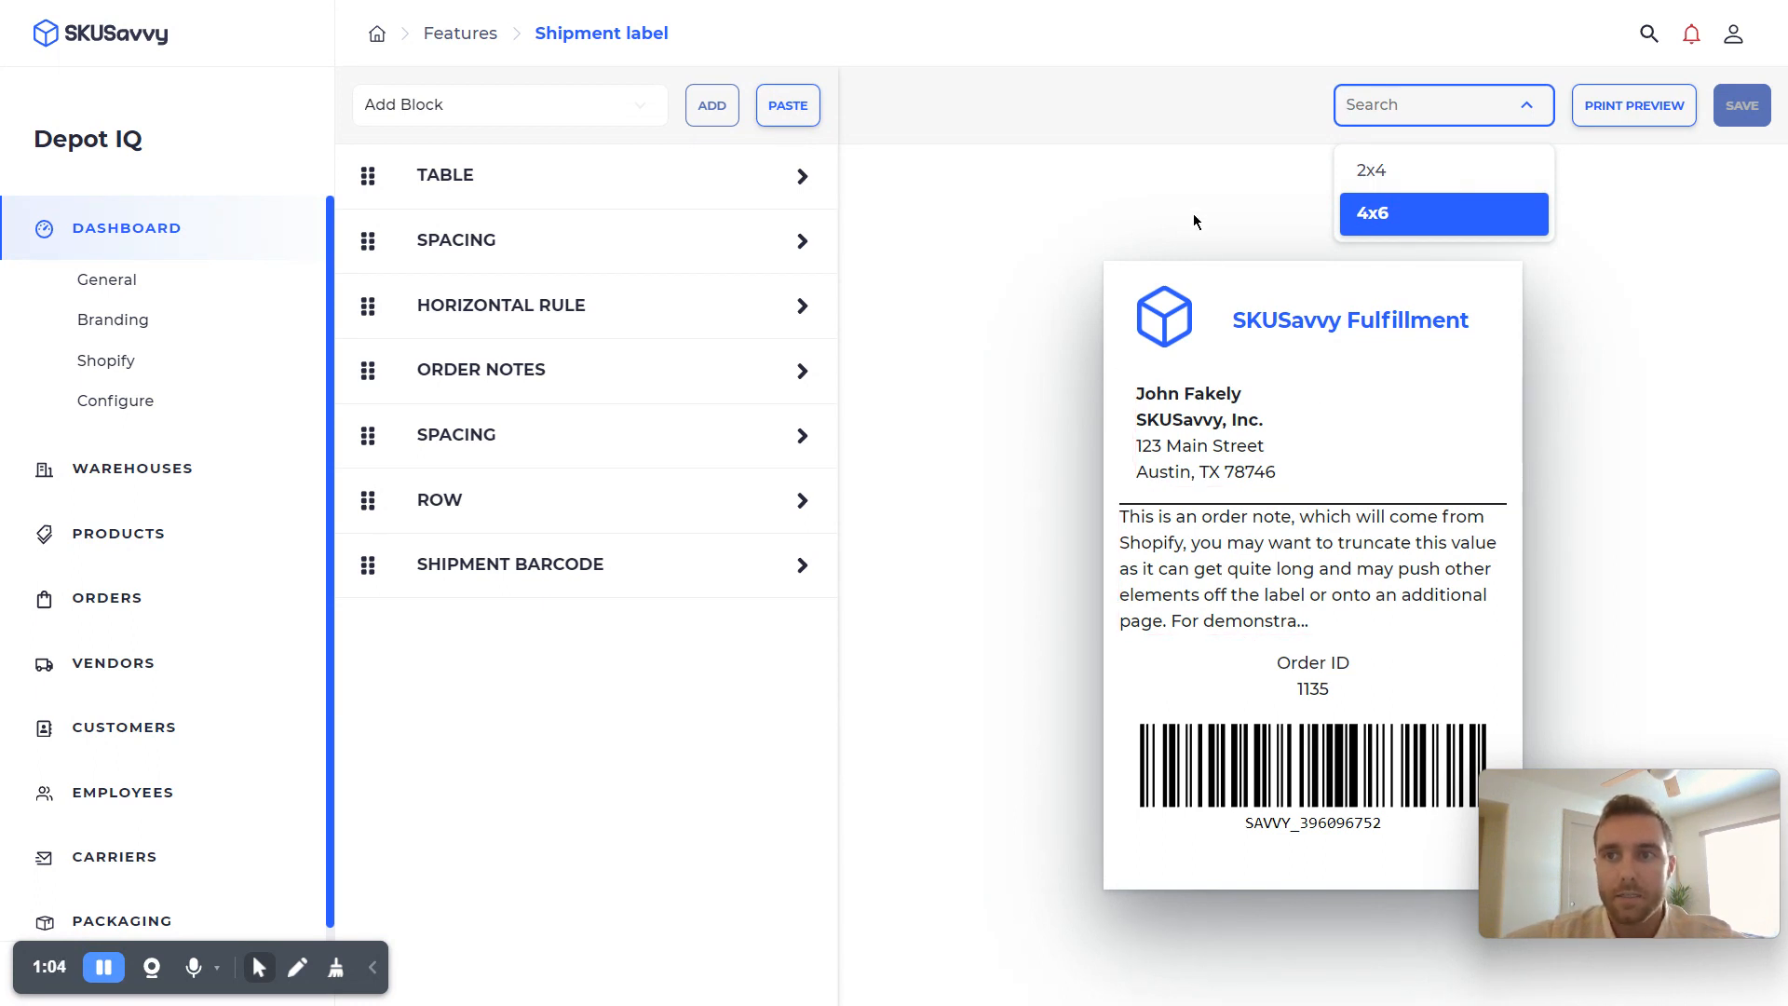
{"action": "left_click", "coordinate": [1081, 103]}
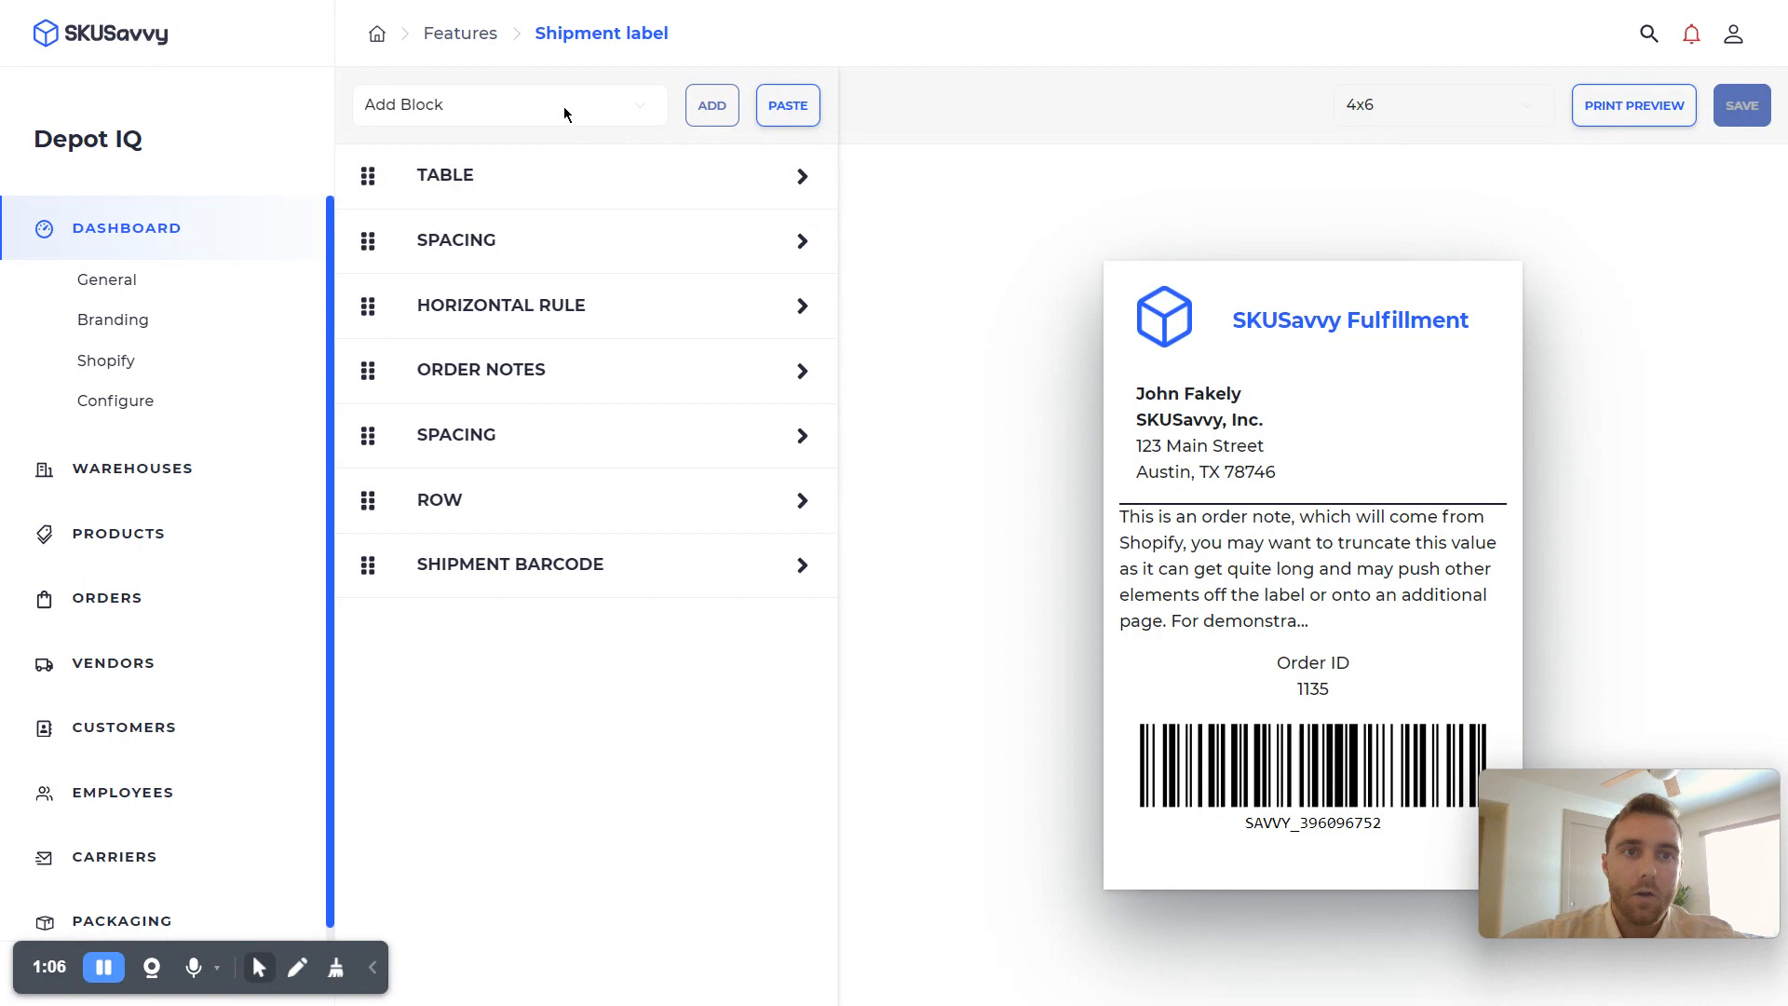
{"action": "left_click", "coordinate": [501, 105]}
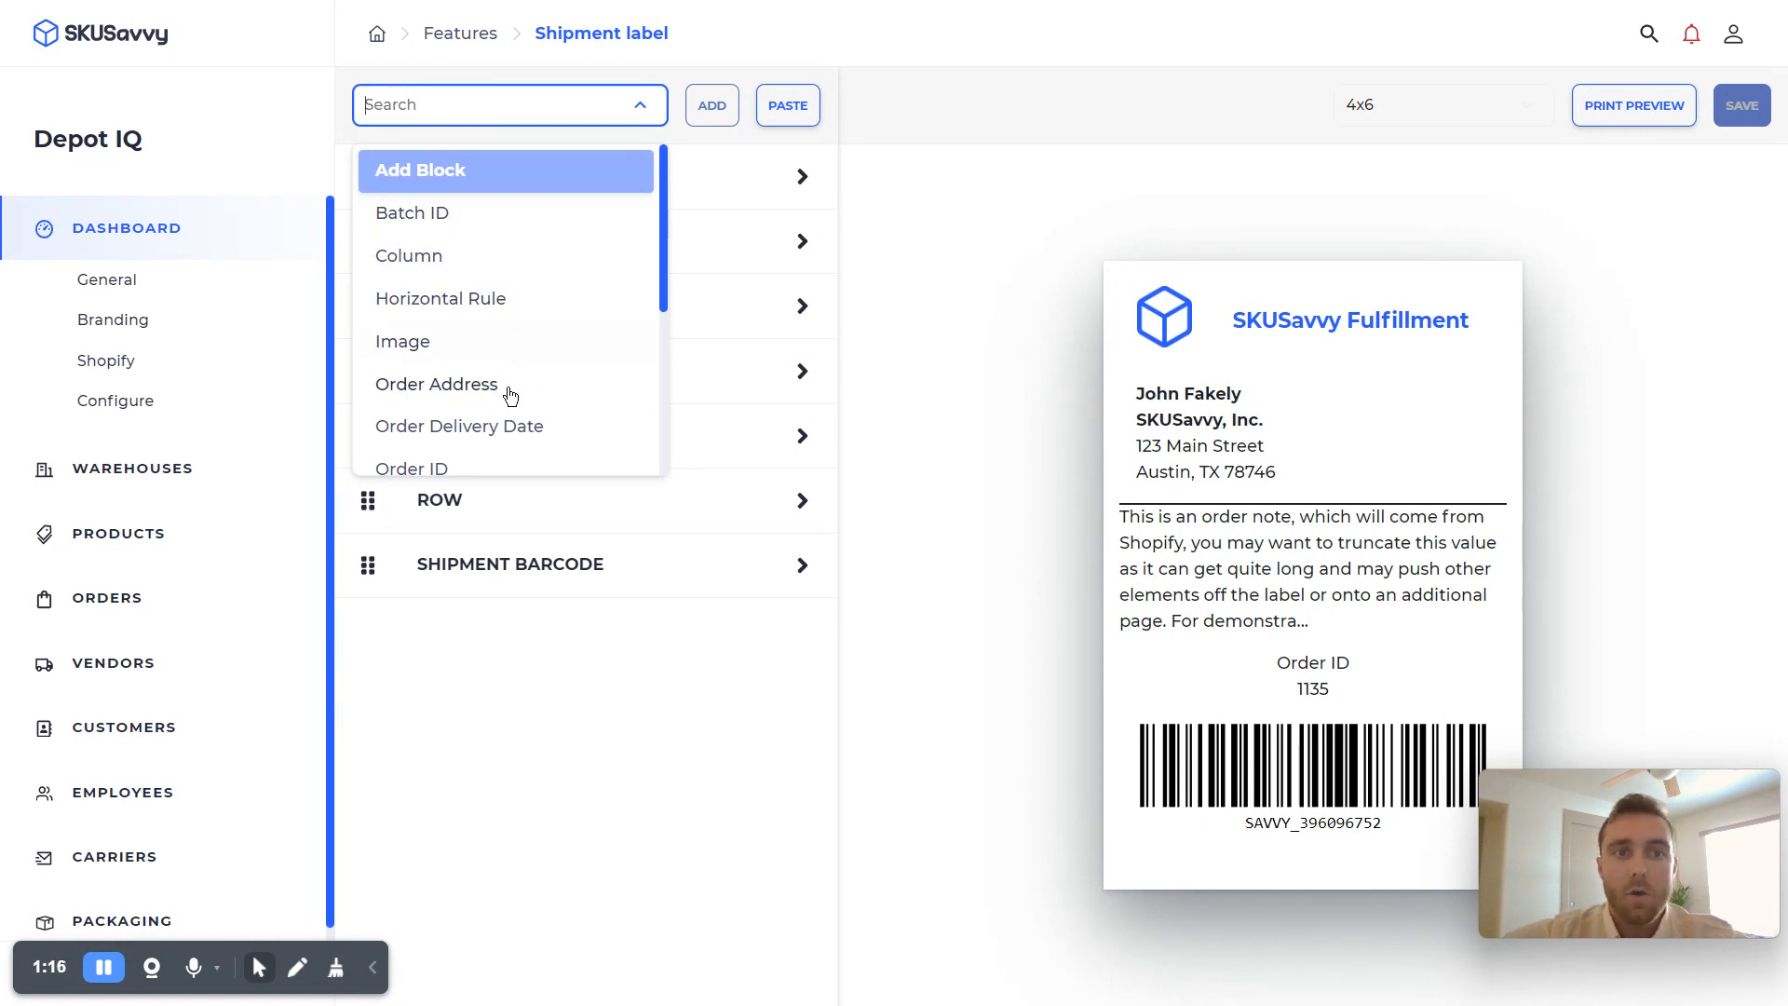
{"action": "scroll", "coordinate": [533, 408], "scroll_direction": "down", "scroll_amount": 1}
{"action": "scroll", "coordinate": [533, 408], "scroll_direction": "down", "scroll_amount": 3}
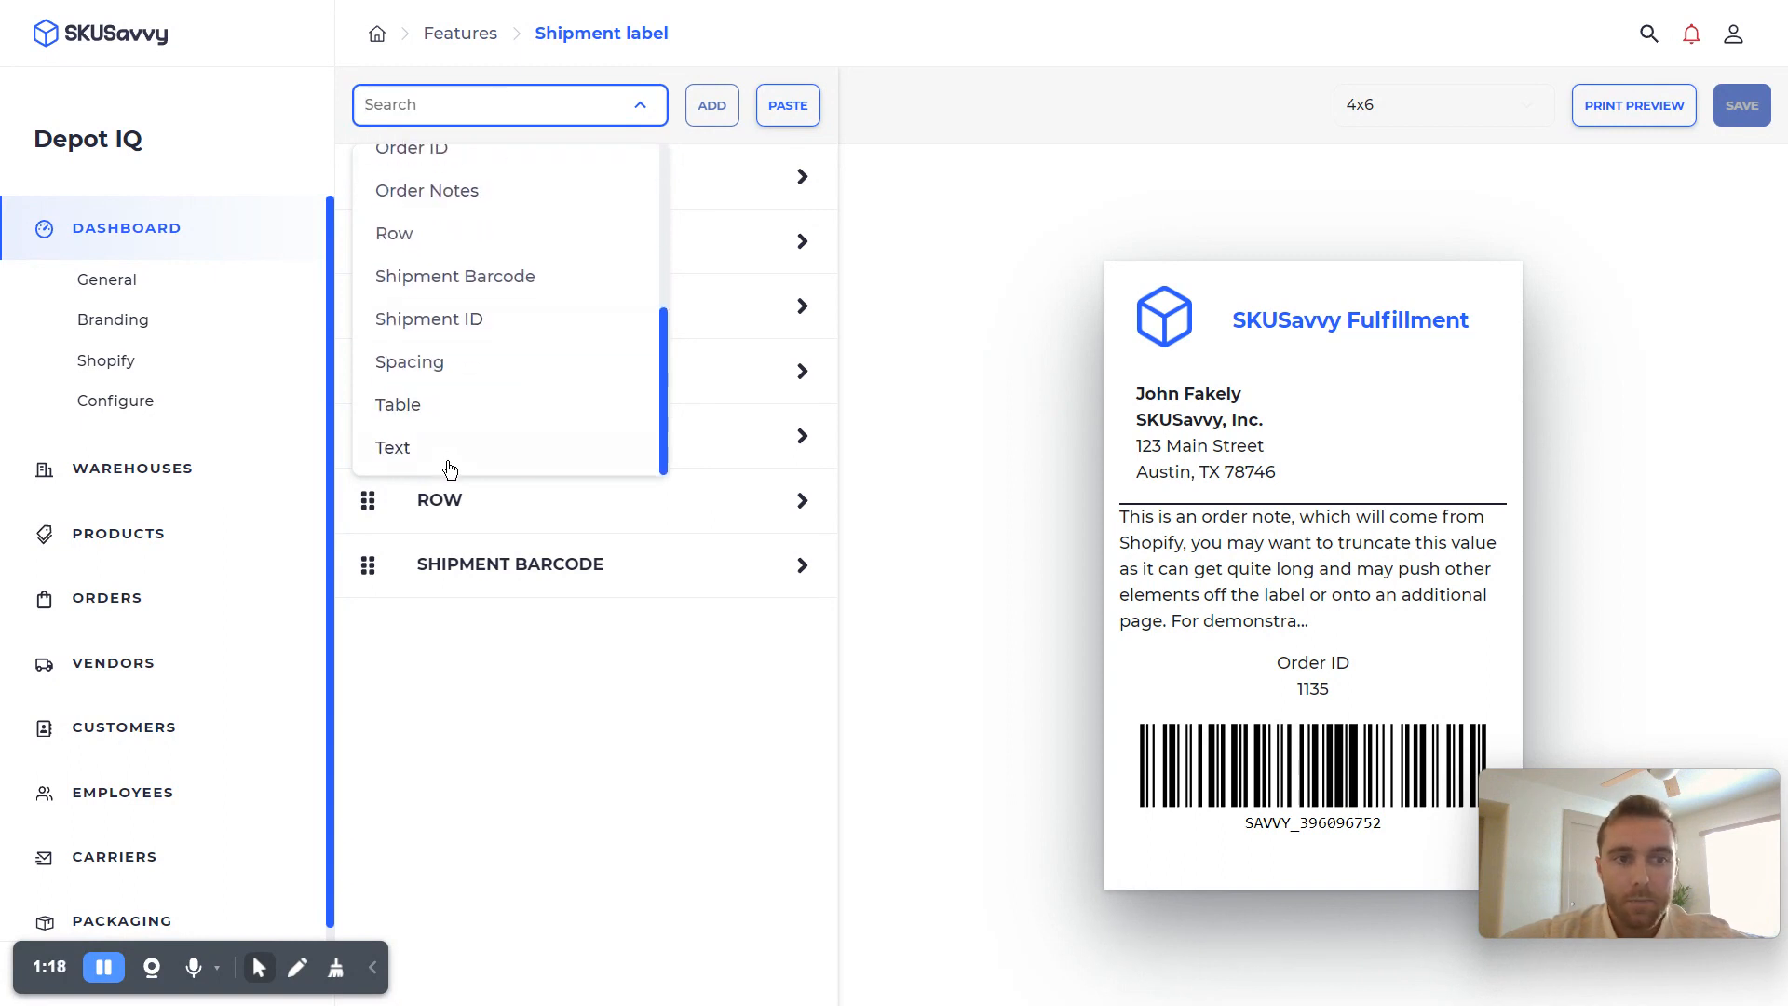
{"action": "left_click", "coordinate": [493, 739]}
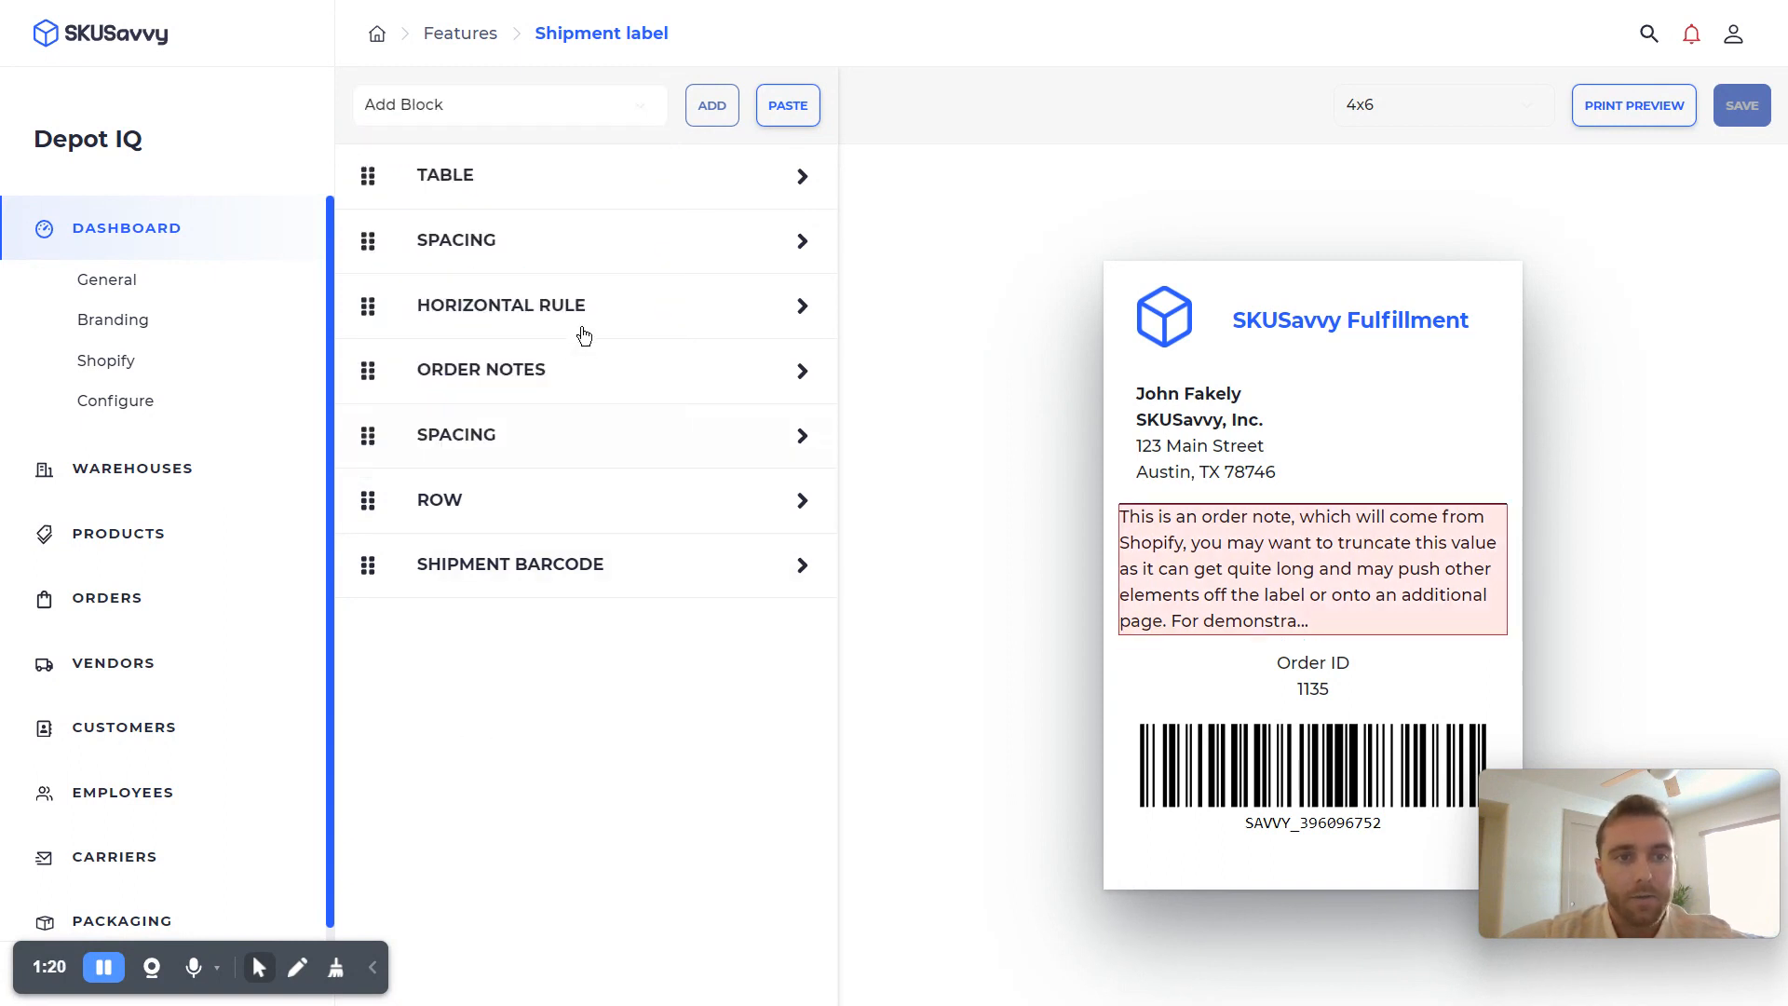
Step: Check which blocks the header table's first cell can hold and view its image block's settings
{"action": "left_click", "coordinate": [585, 178]}
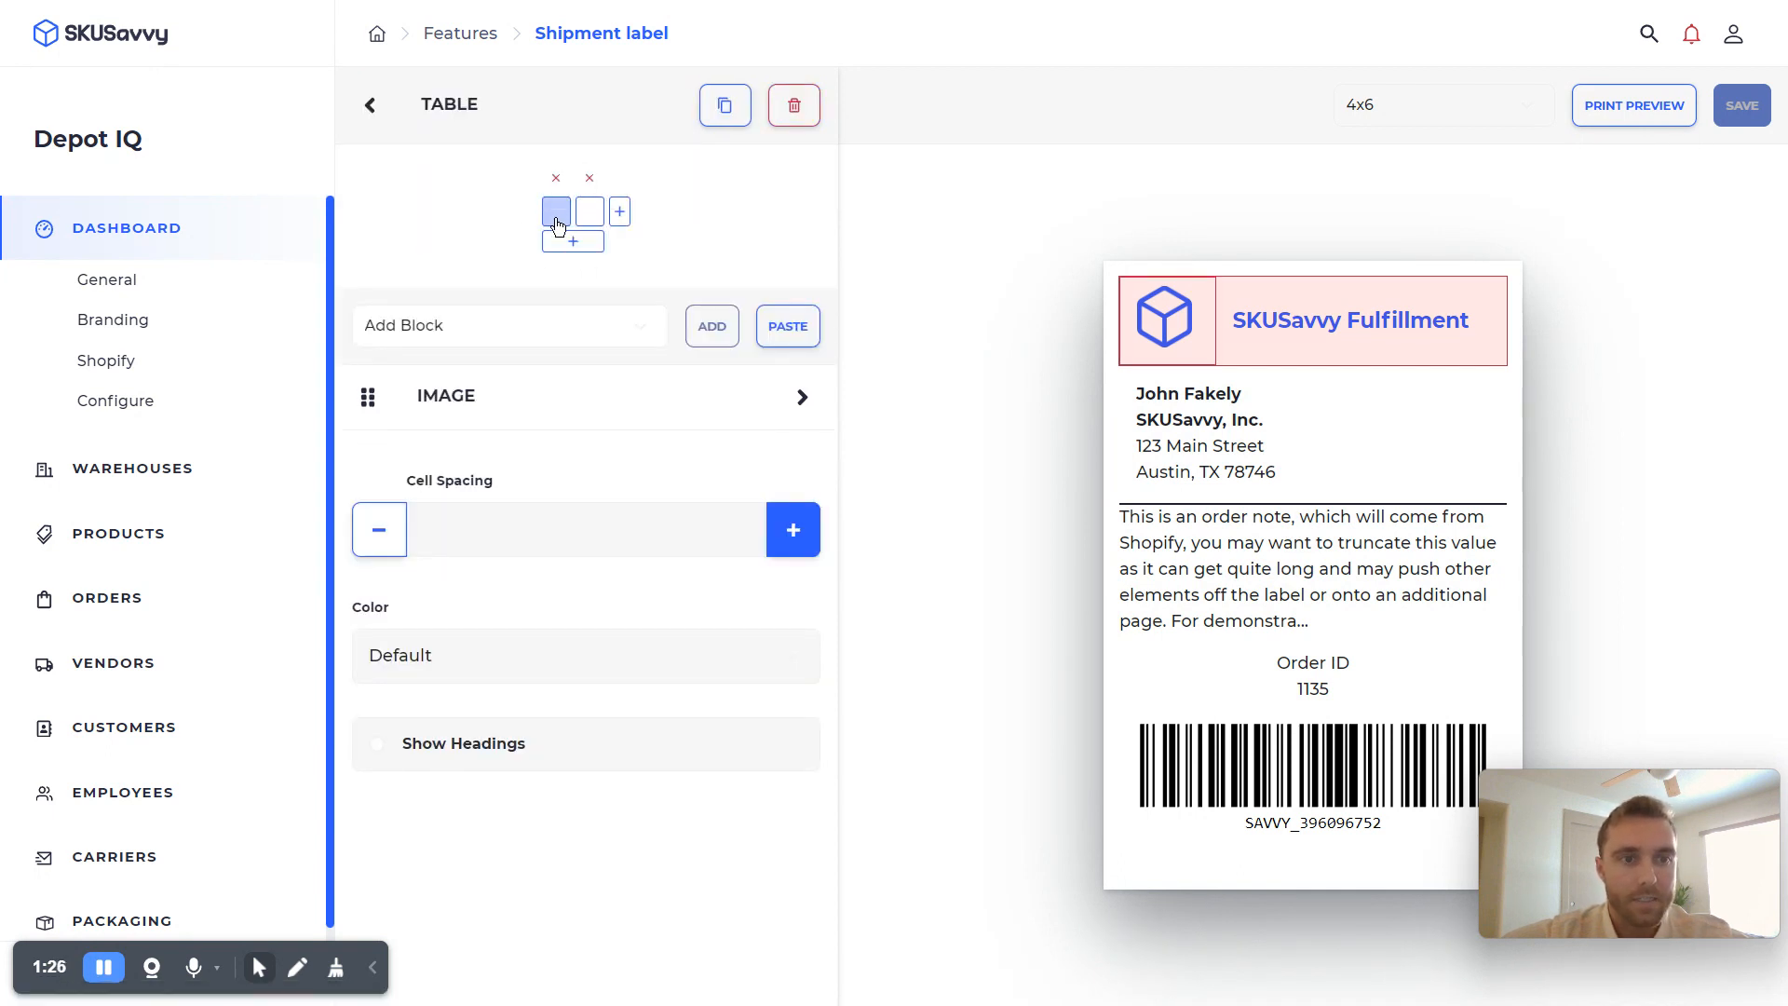
{"action": "left_click", "coordinate": [478, 326]}
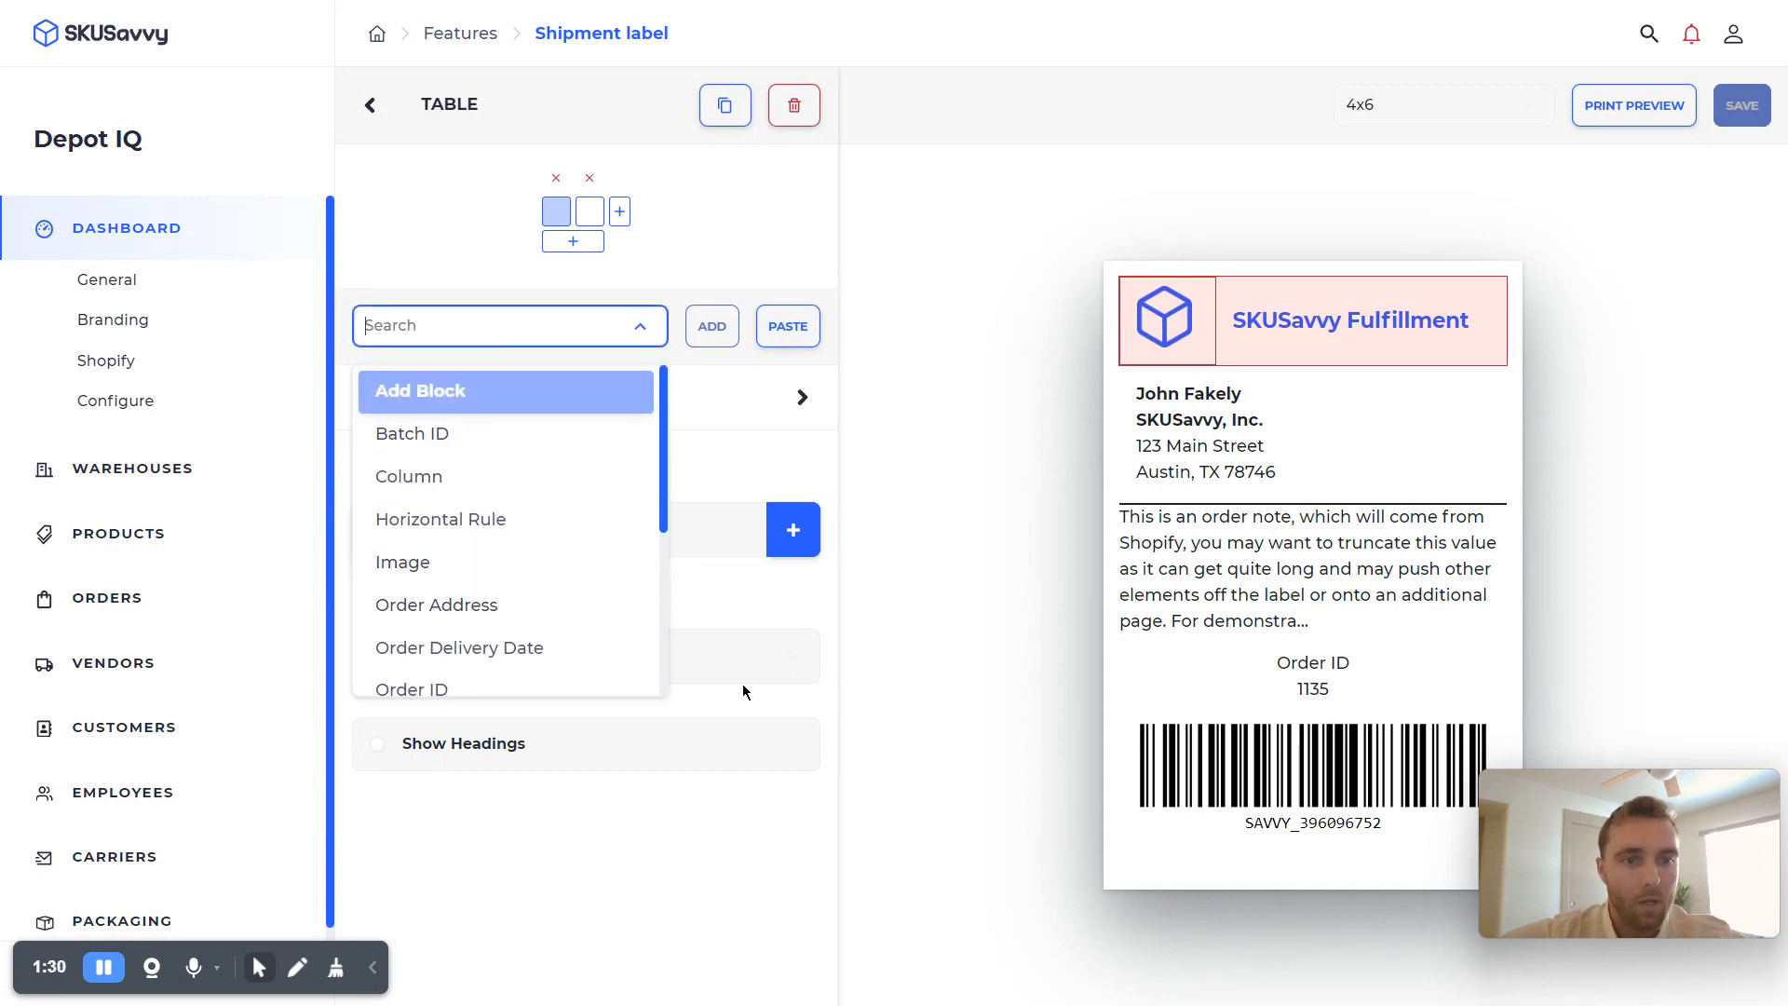
{"action": "left_click", "coordinate": [403, 561]}
{"action": "left_click", "coordinate": [565, 399]}
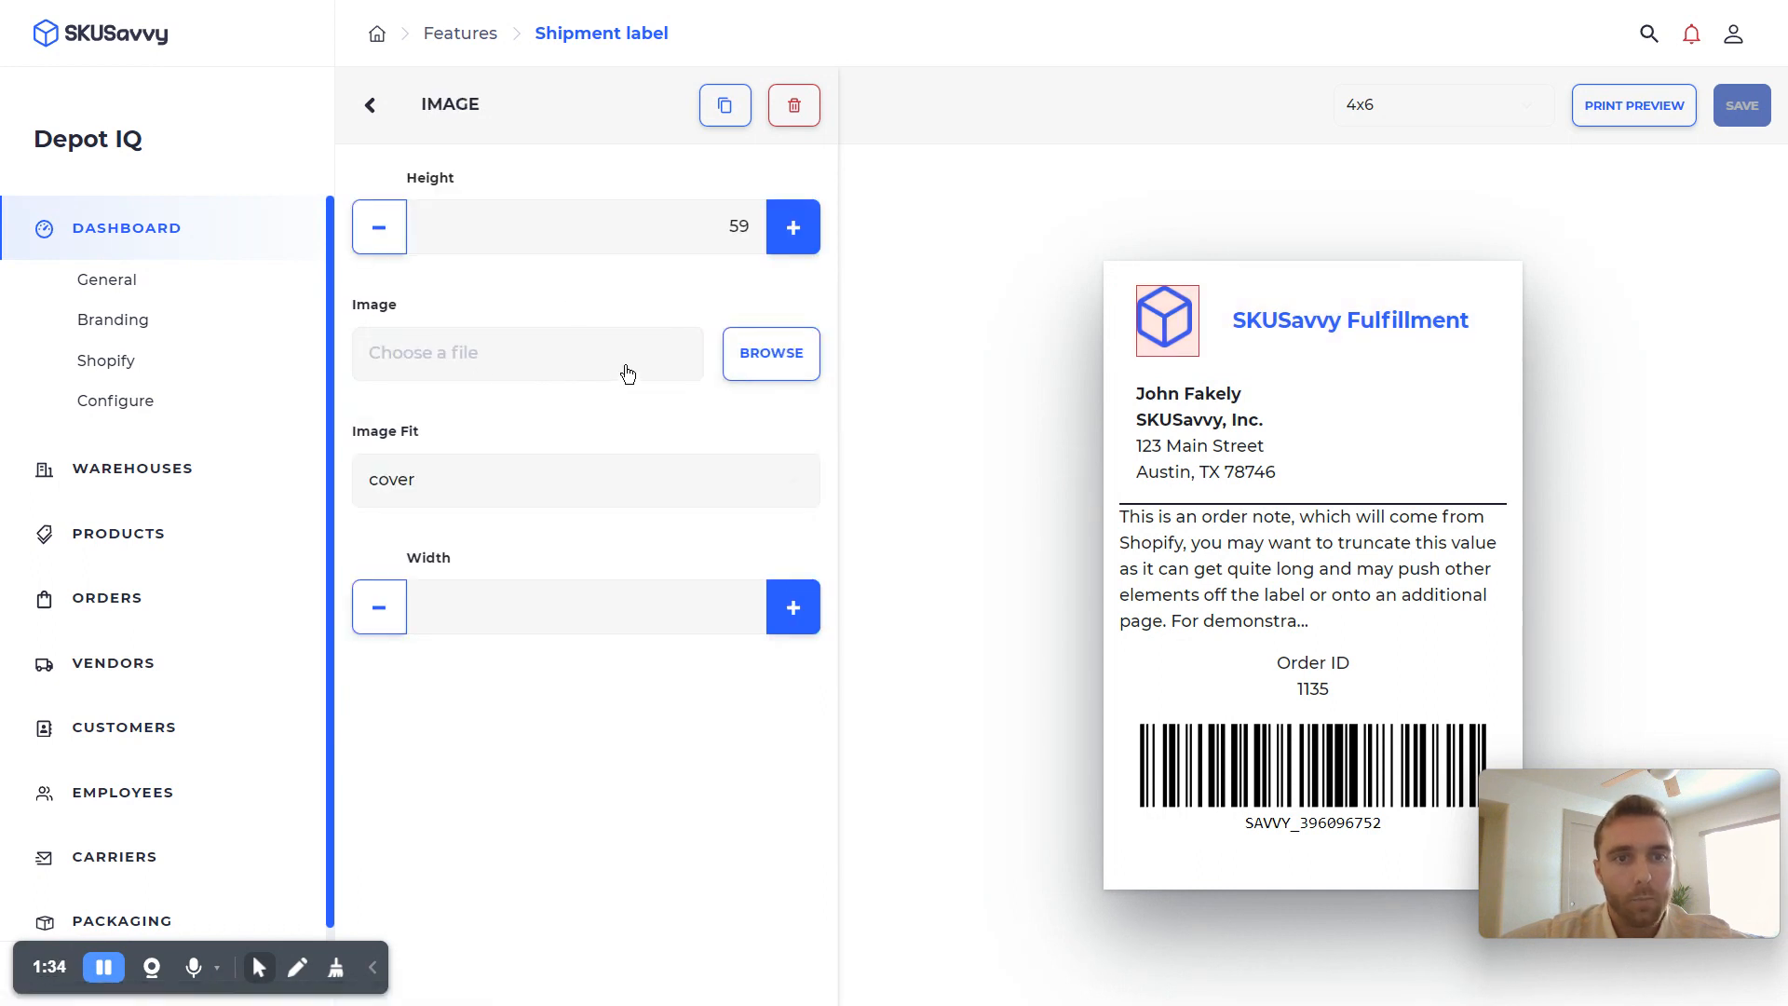
Step: Try the contain image fit on the logo, set it back to cover, and return to the header table
{"action": "left_click", "coordinate": [539, 491]}
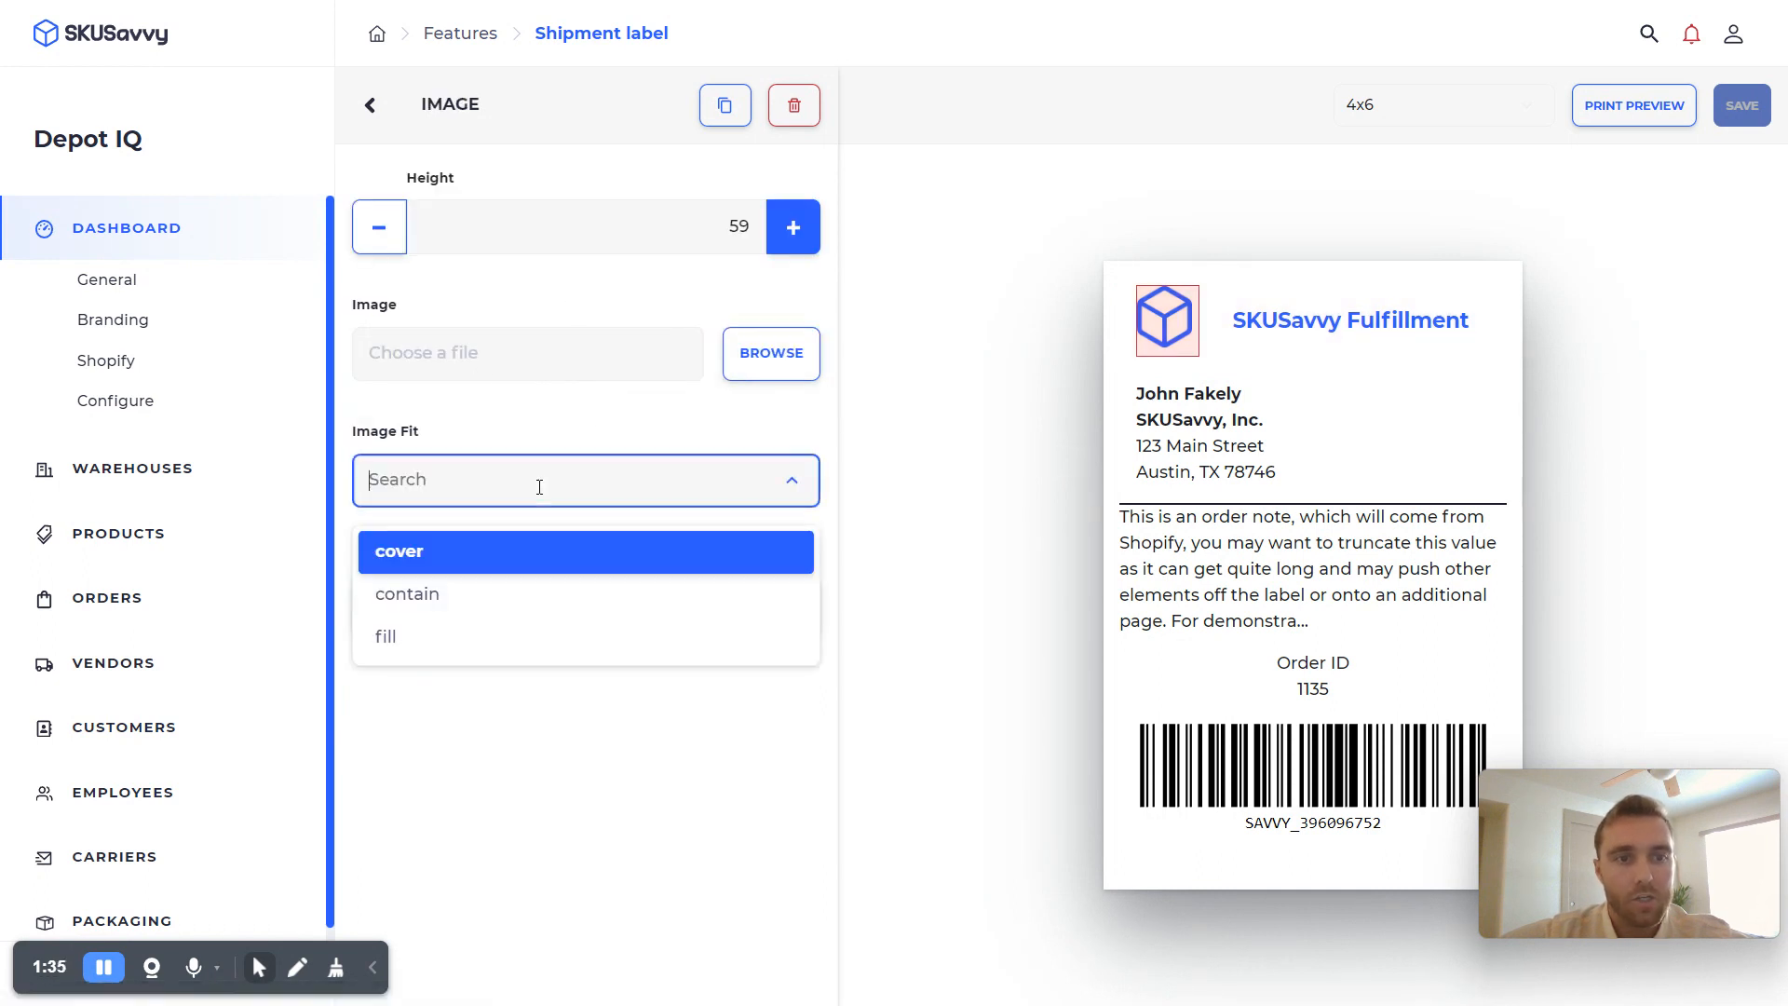
{"action": "left_click", "coordinate": [473, 607]}
{"action": "left_click", "coordinate": [471, 476]}
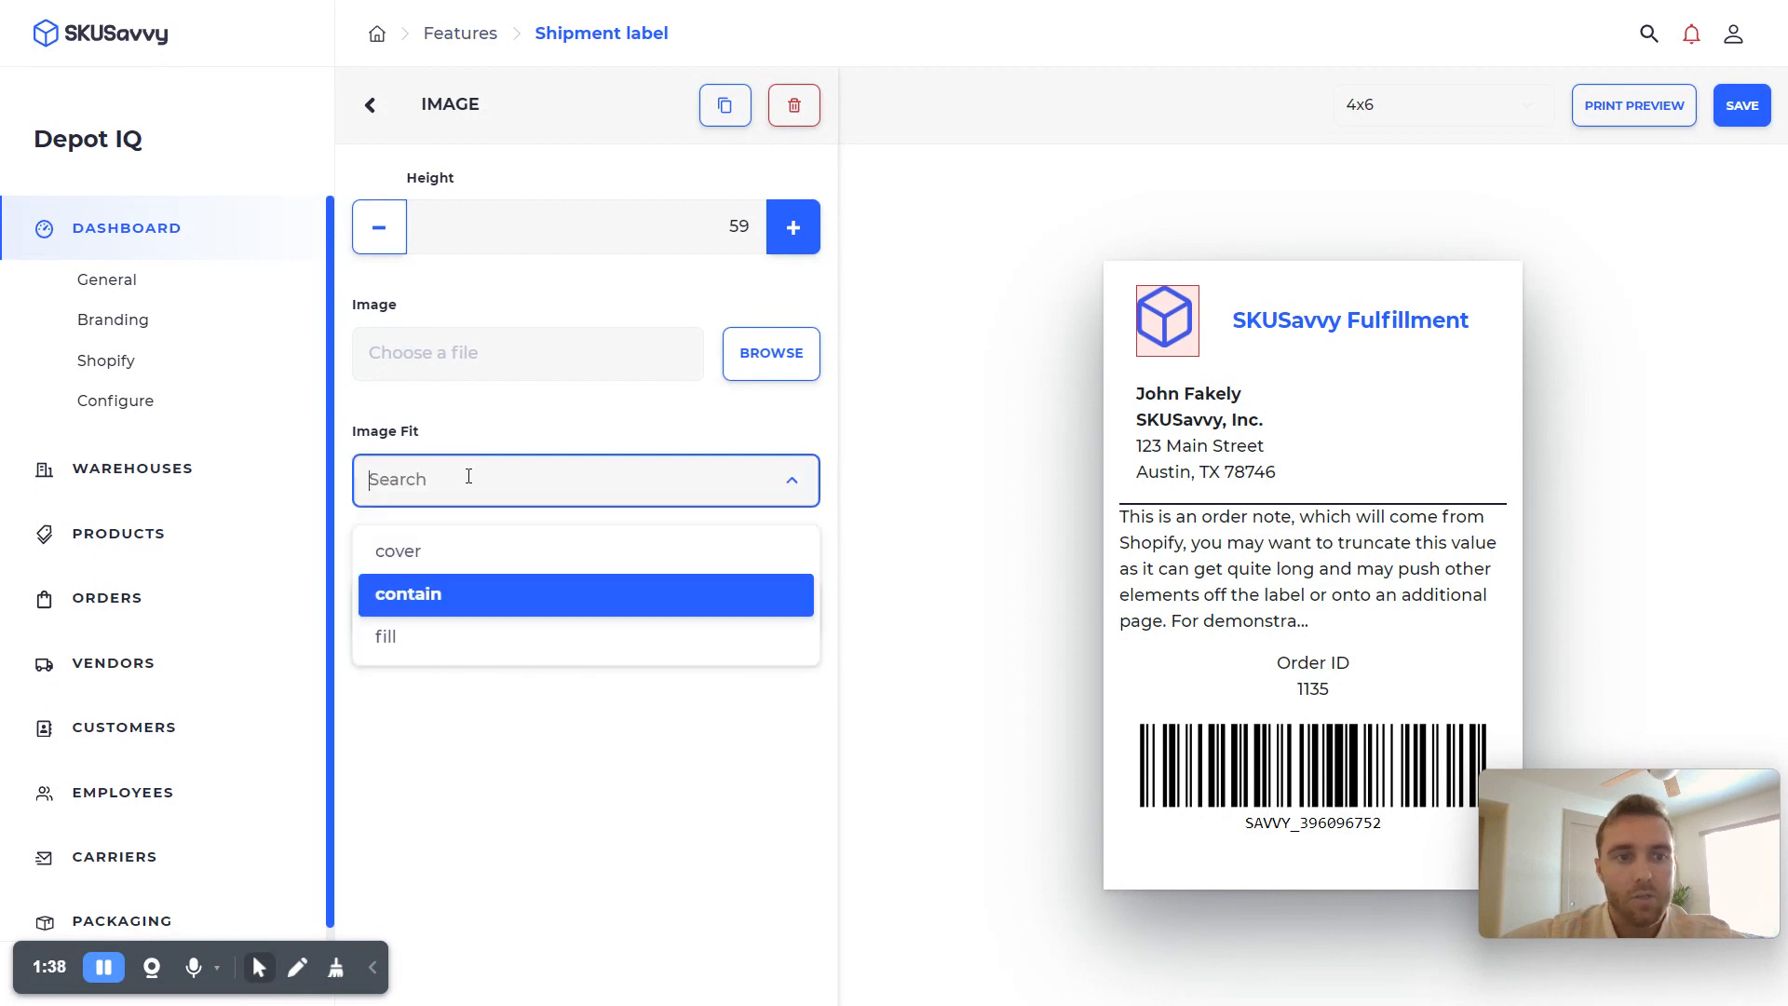
{"action": "left_click", "coordinate": [449, 553]}
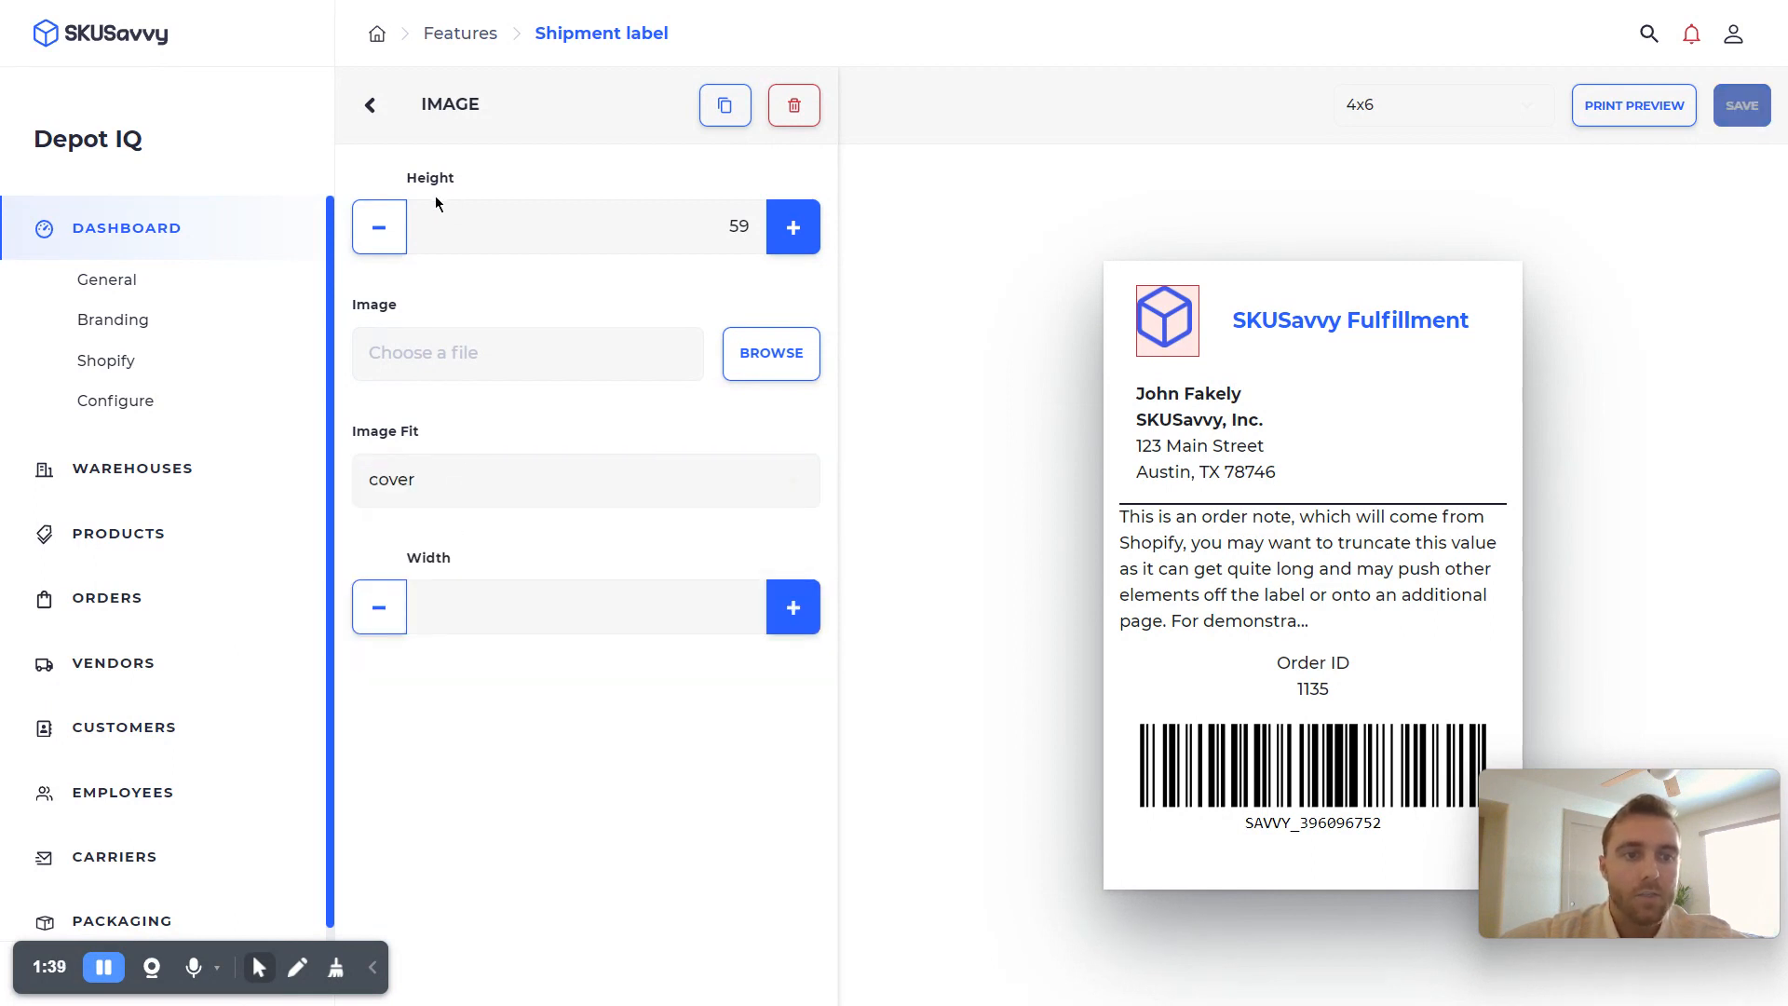
{"action": "left_click", "coordinate": [372, 103]}
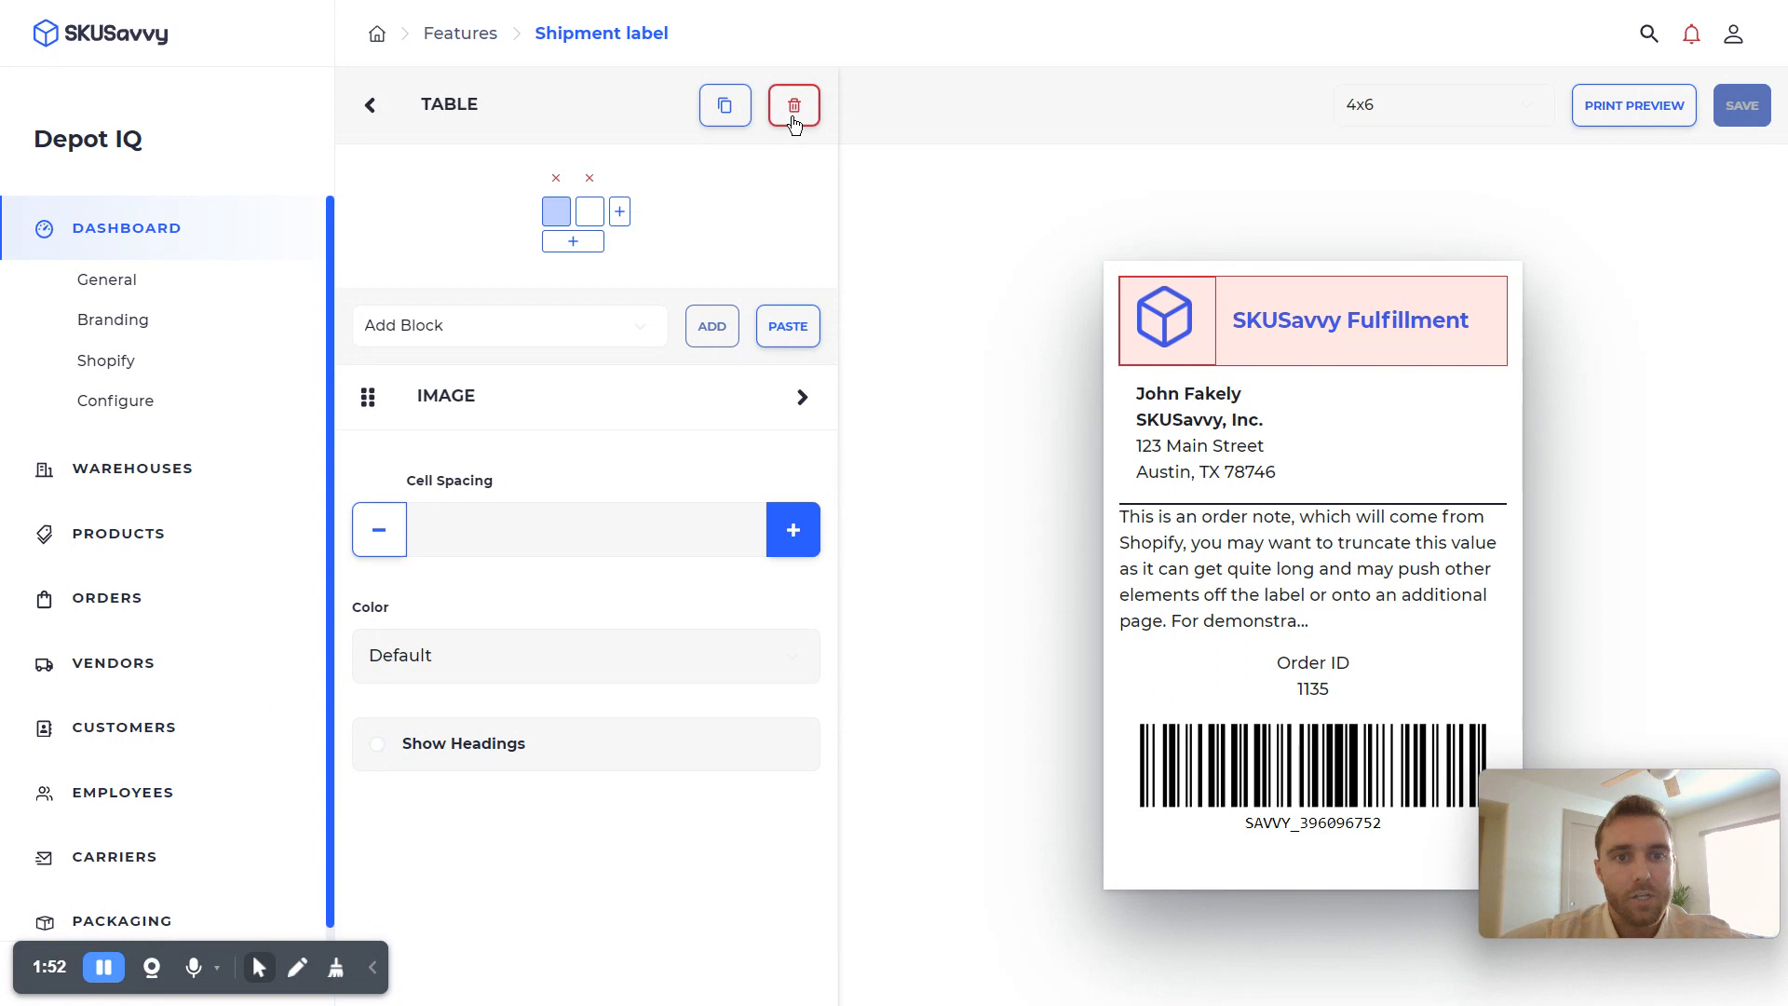
Step: Copy the header table and paste the duplicate at the end of the label's block list
{"action": "left_click", "coordinate": [725, 109]}
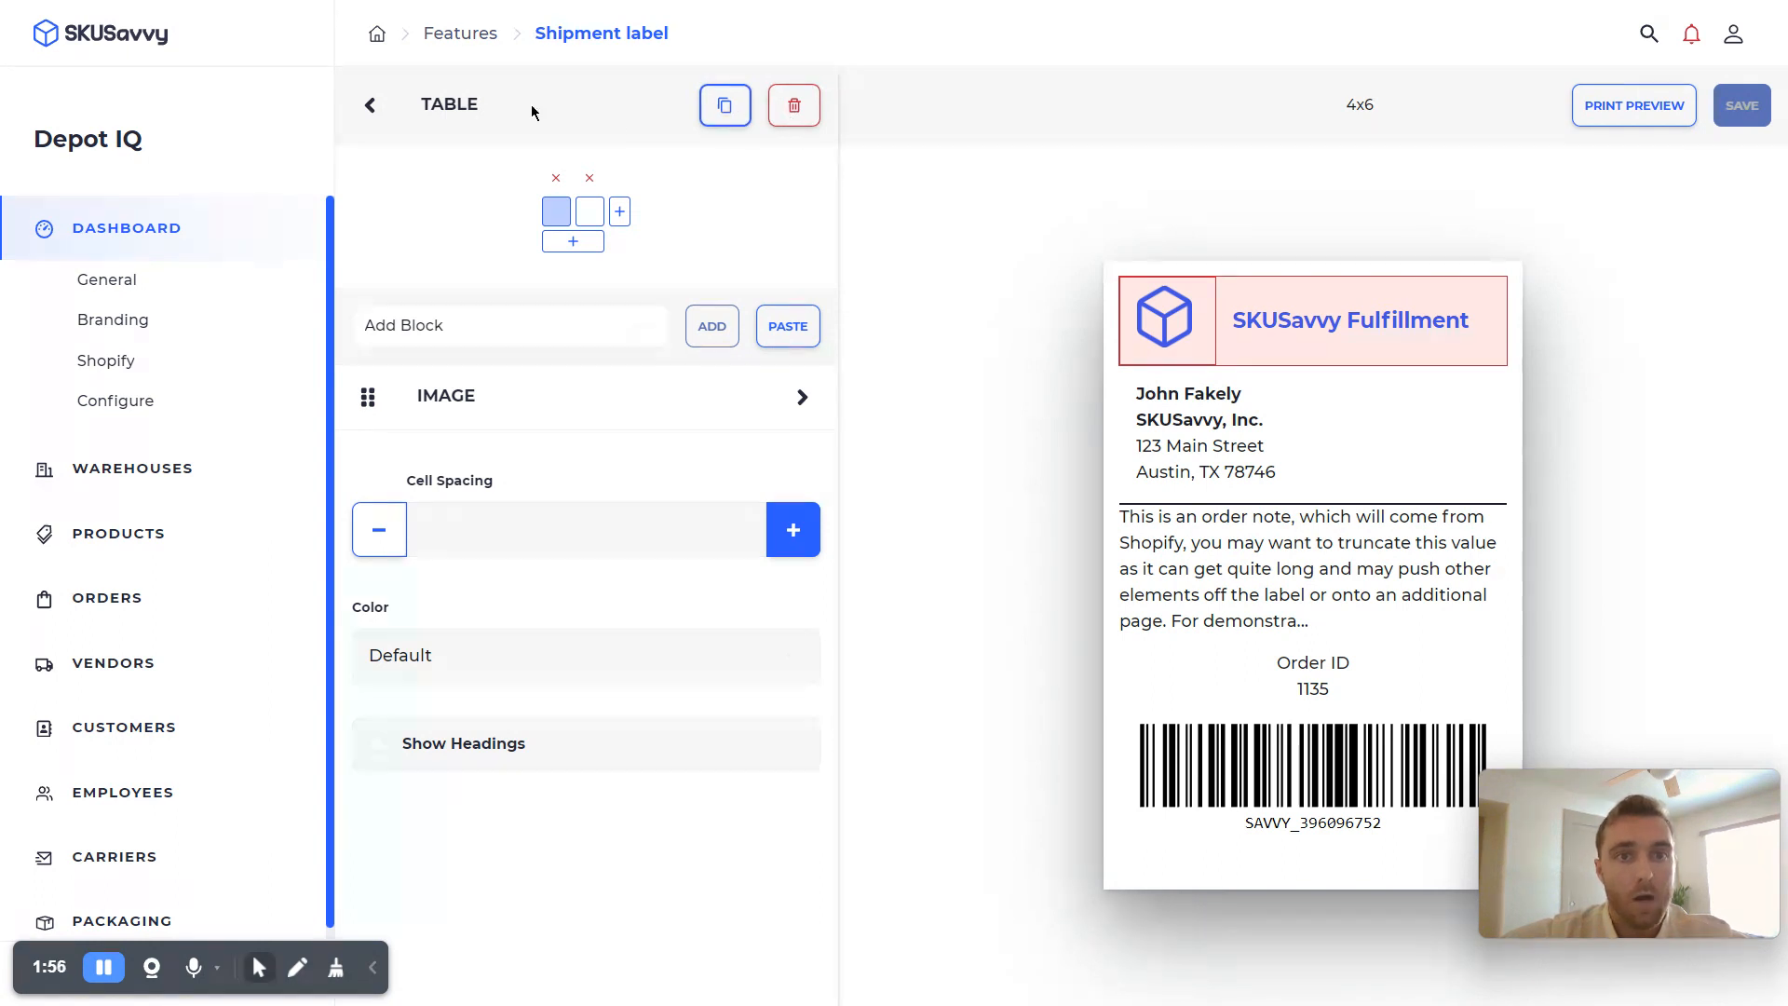
{"action": "left_click", "coordinate": [374, 115]}
{"action": "left_click", "coordinate": [788, 114]}
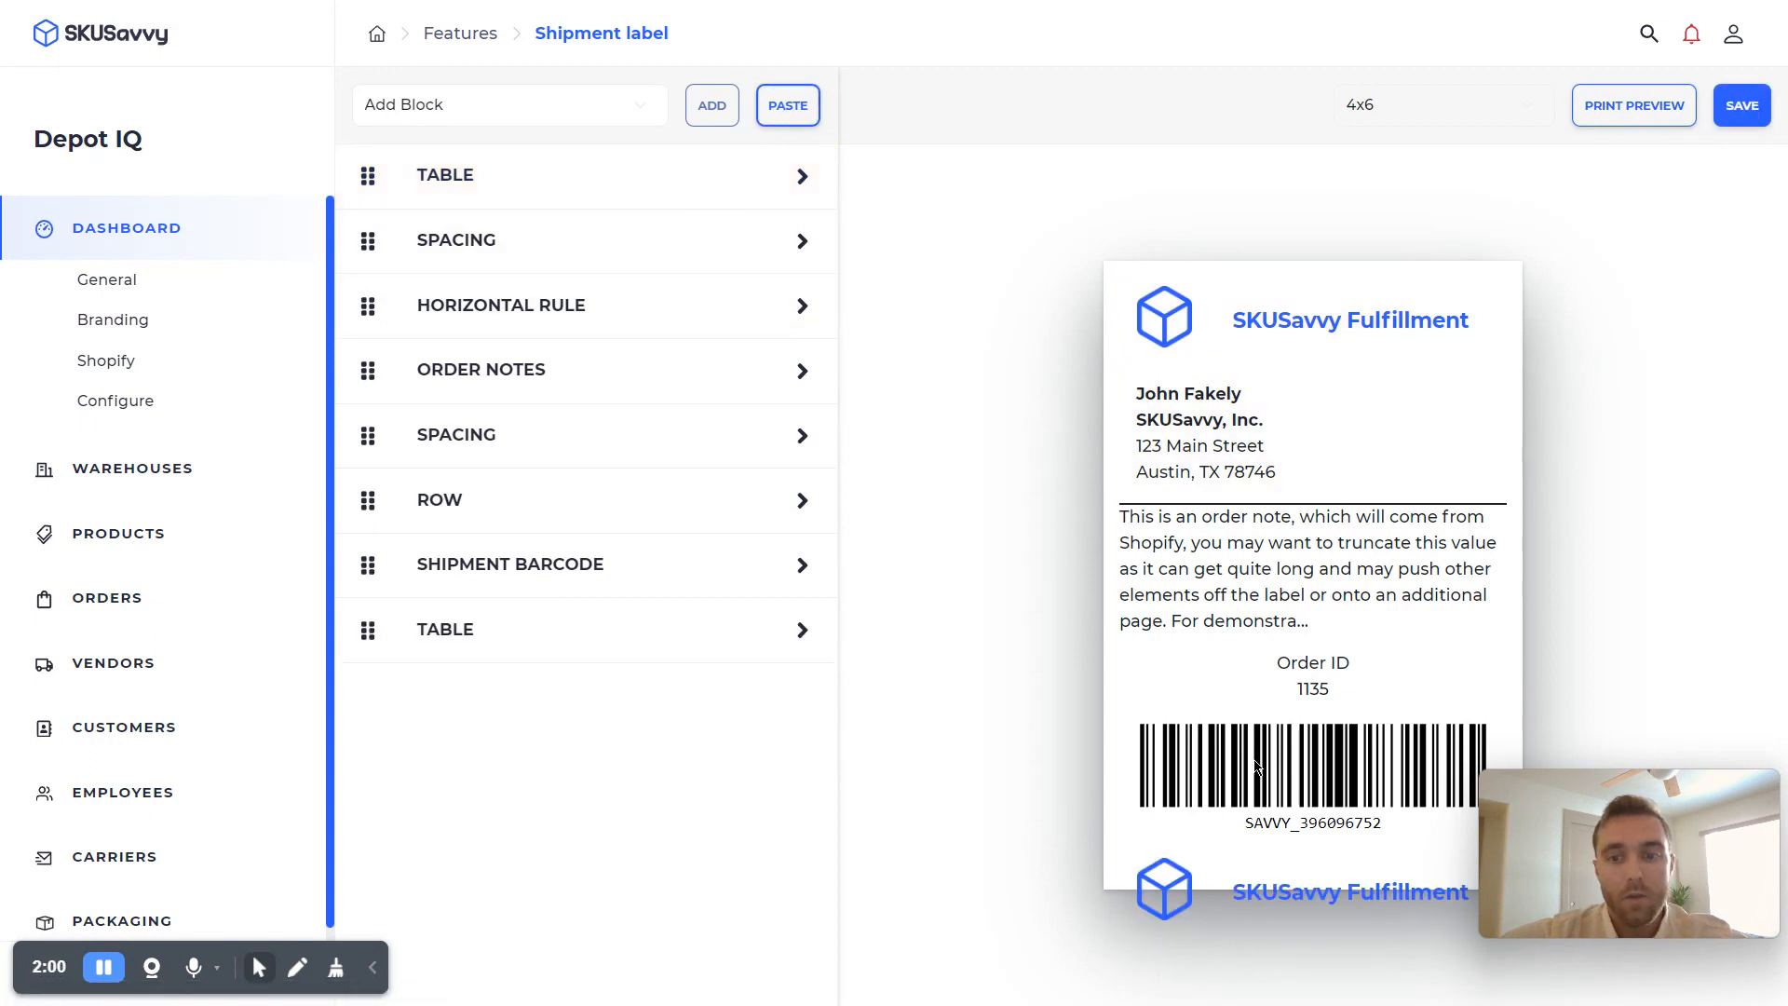
Step: Delete the shipment barcode block and inspect the contents of the spacing block that holds the order address
{"action": "left_click", "coordinate": [724, 561]}
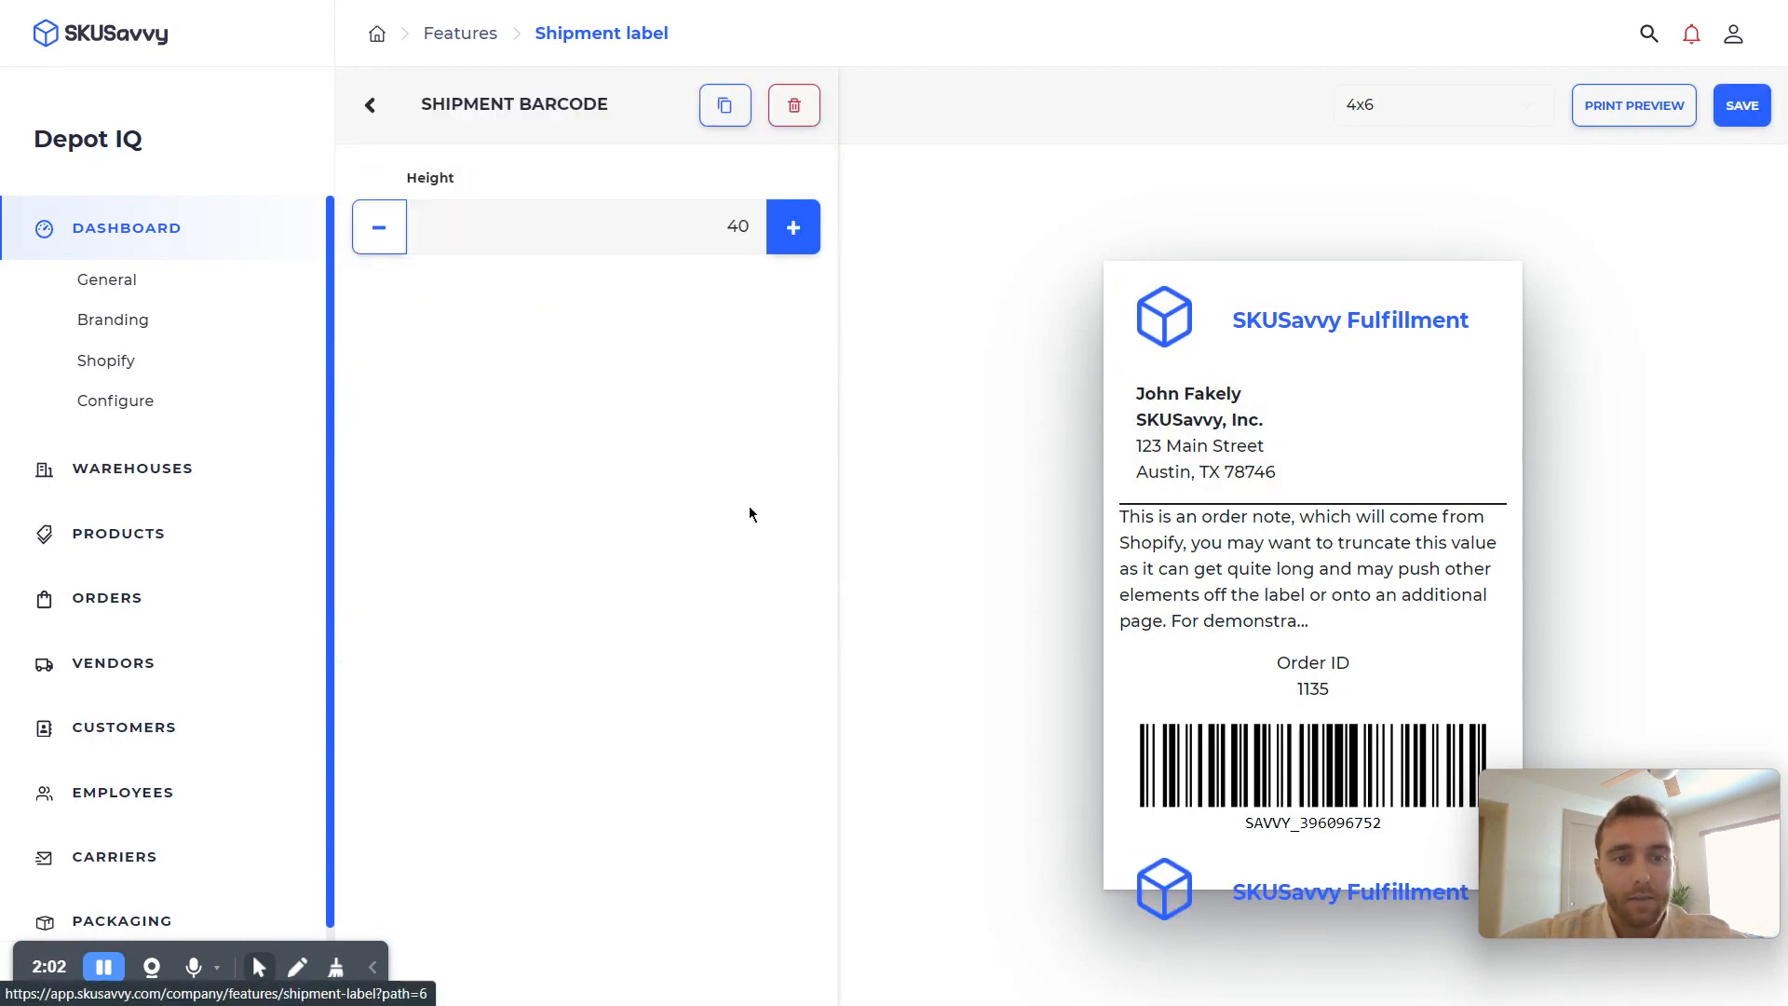
{"action": "left_click", "coordinate": [787, 116]}
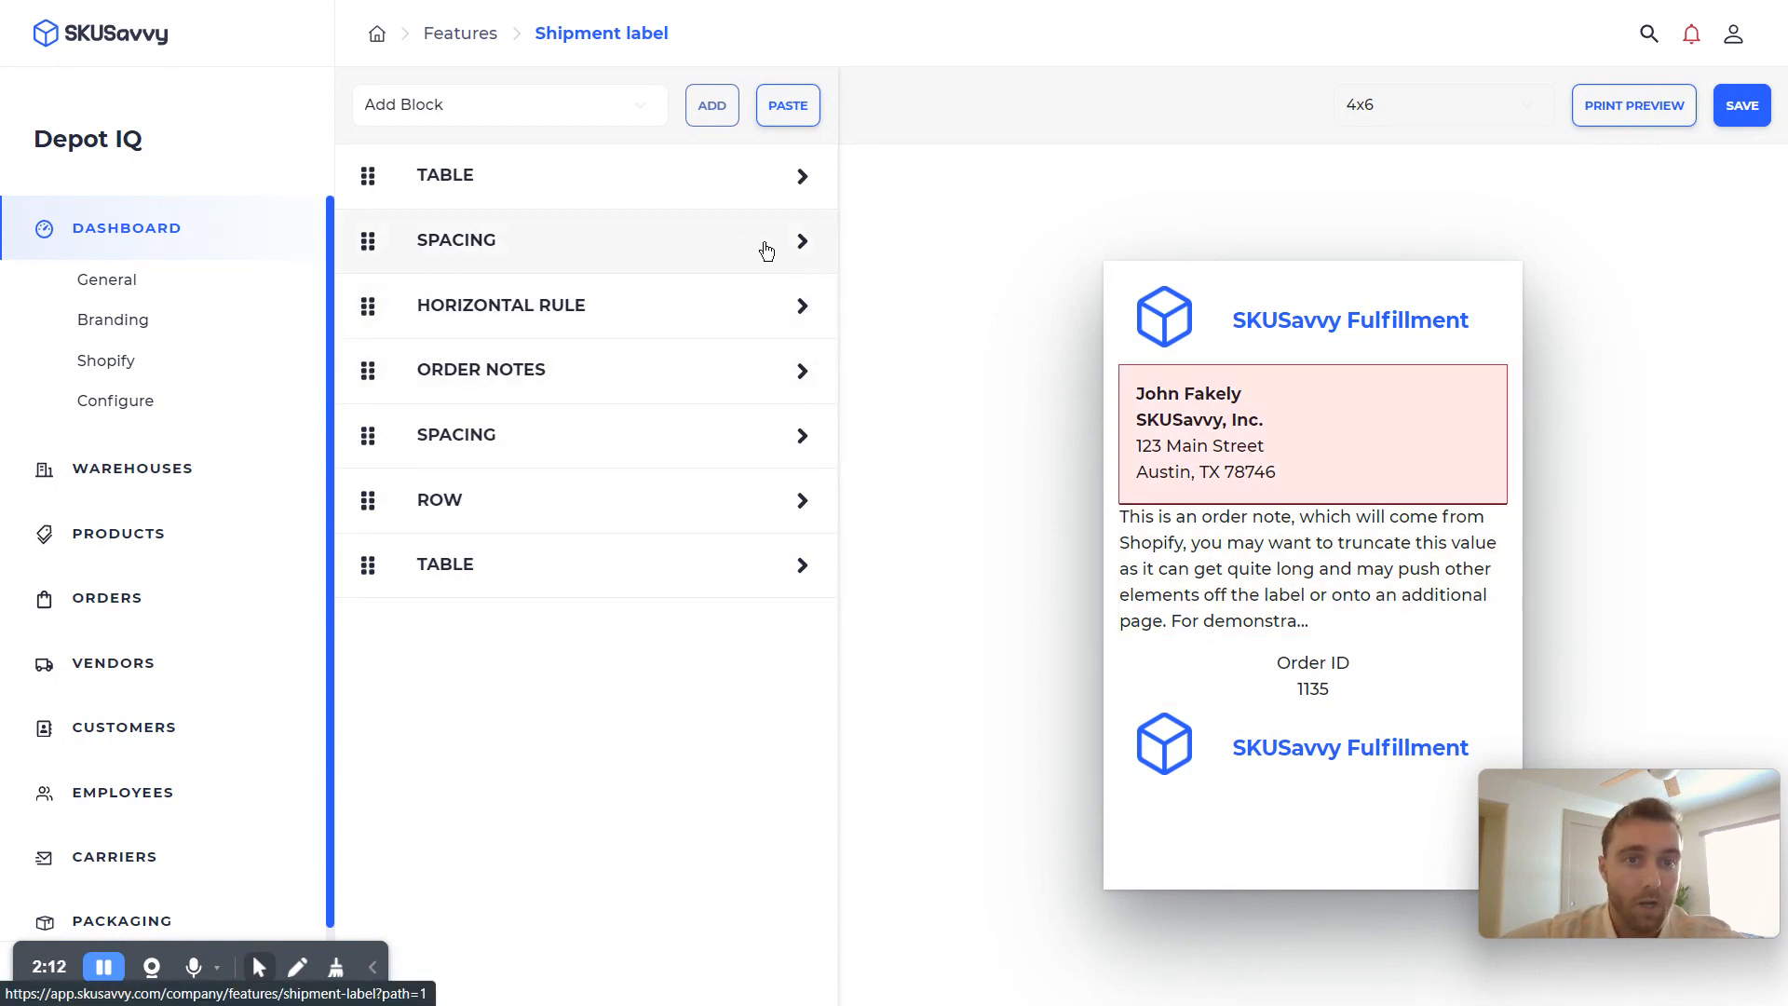
{"action": "left_click", "coordinate": [799, 242]}
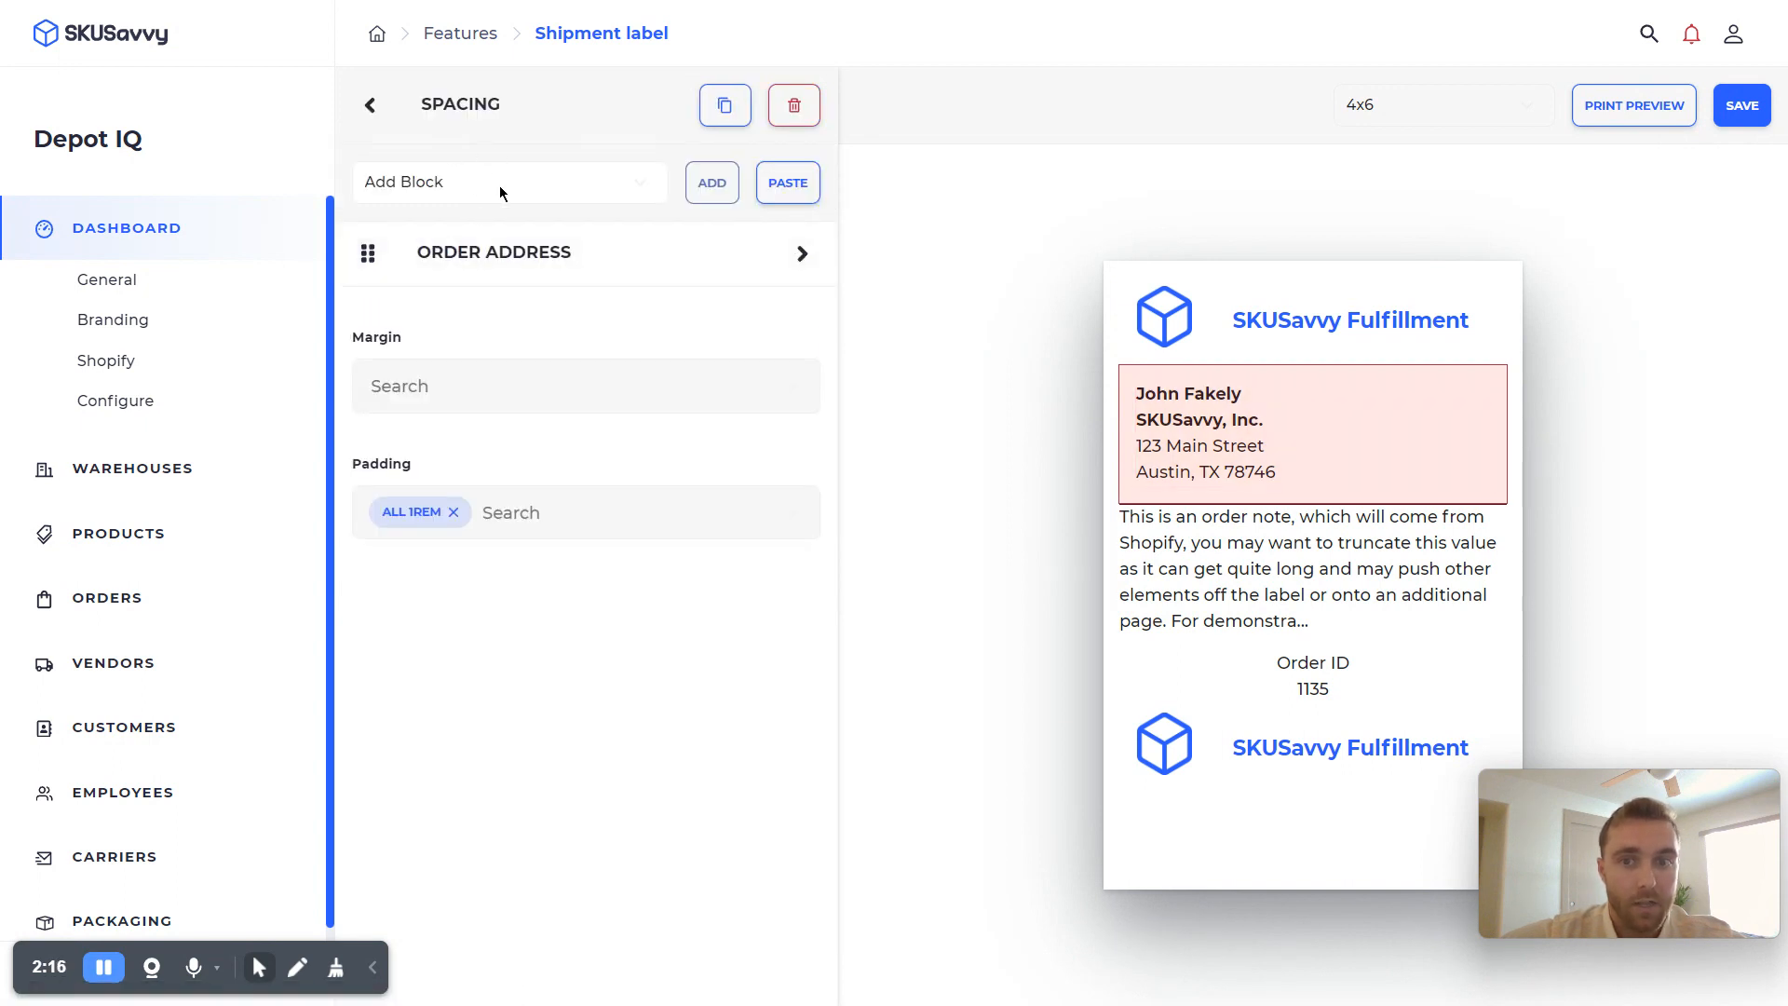
{"action": "left_click", "coordinate": [370, 104]}
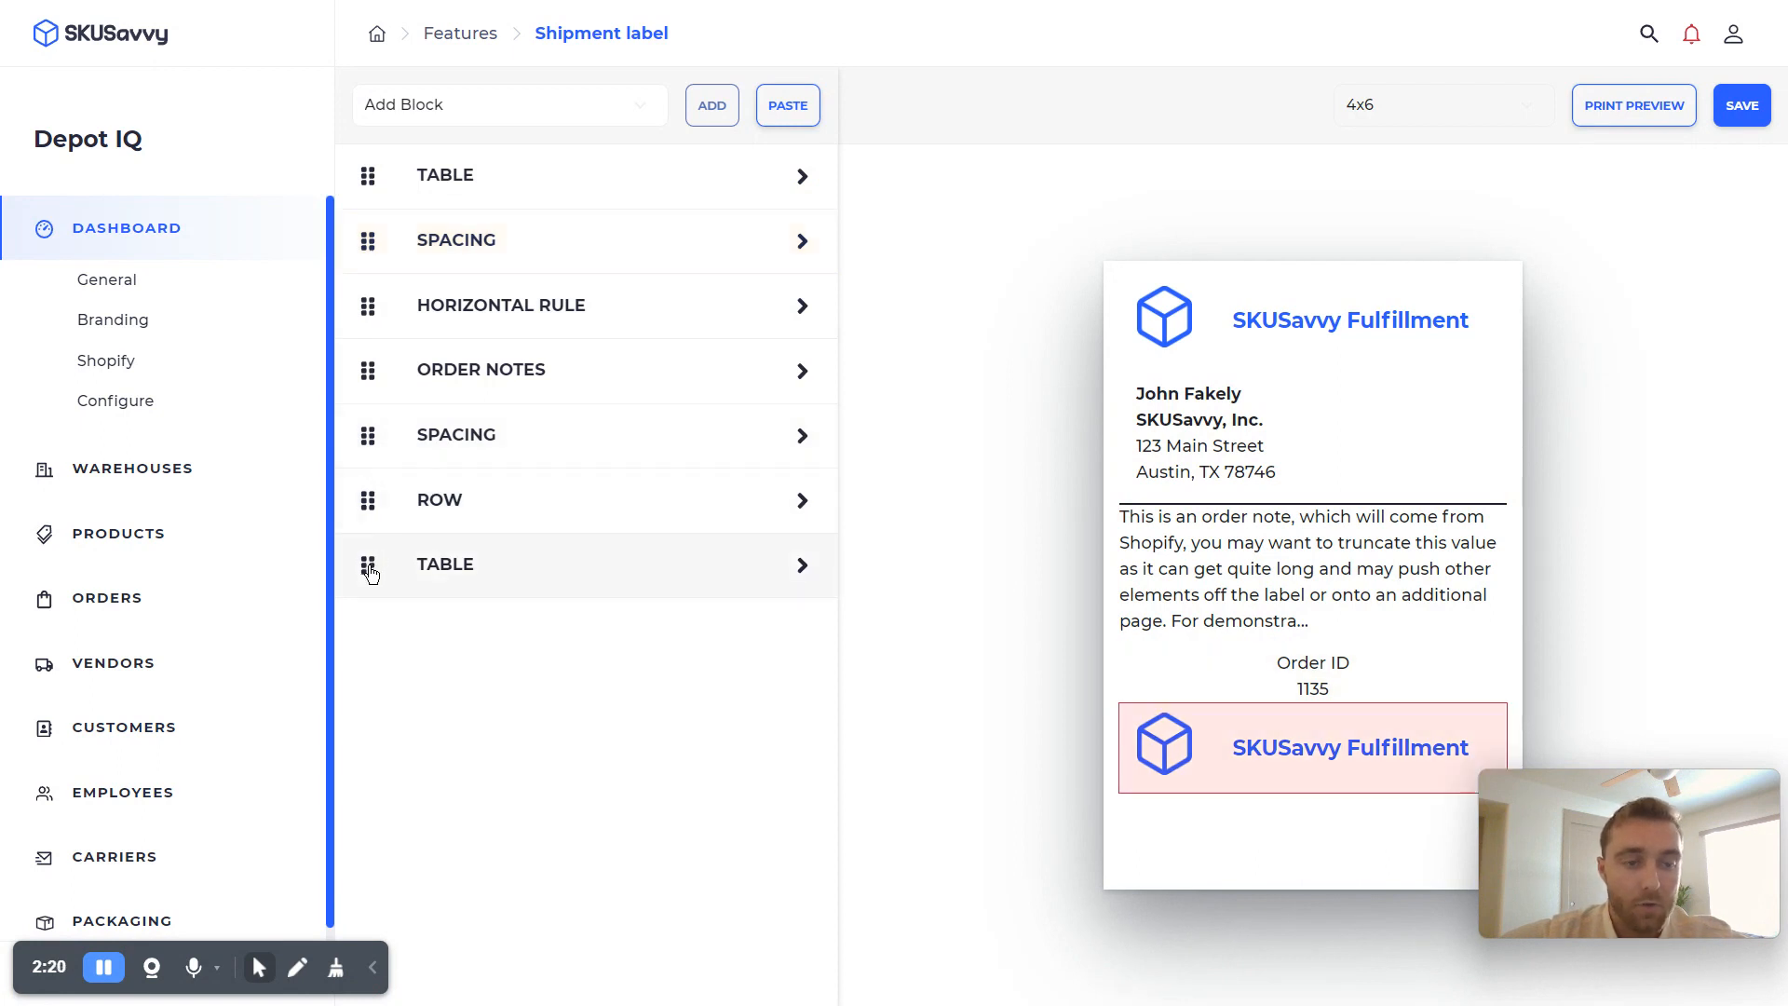
Step: Nest the pasted table, order notes and horizontal rule inside the lower spacing block, and place the row directly after the upper spacing block
{"action": "left_click_drag", "start_coordinate": [370, 572], "coordinate": [801, 440]}
{"action": "left_click_drag", "start_coordinate": [366, 506], "coordinate": [400, 274]}
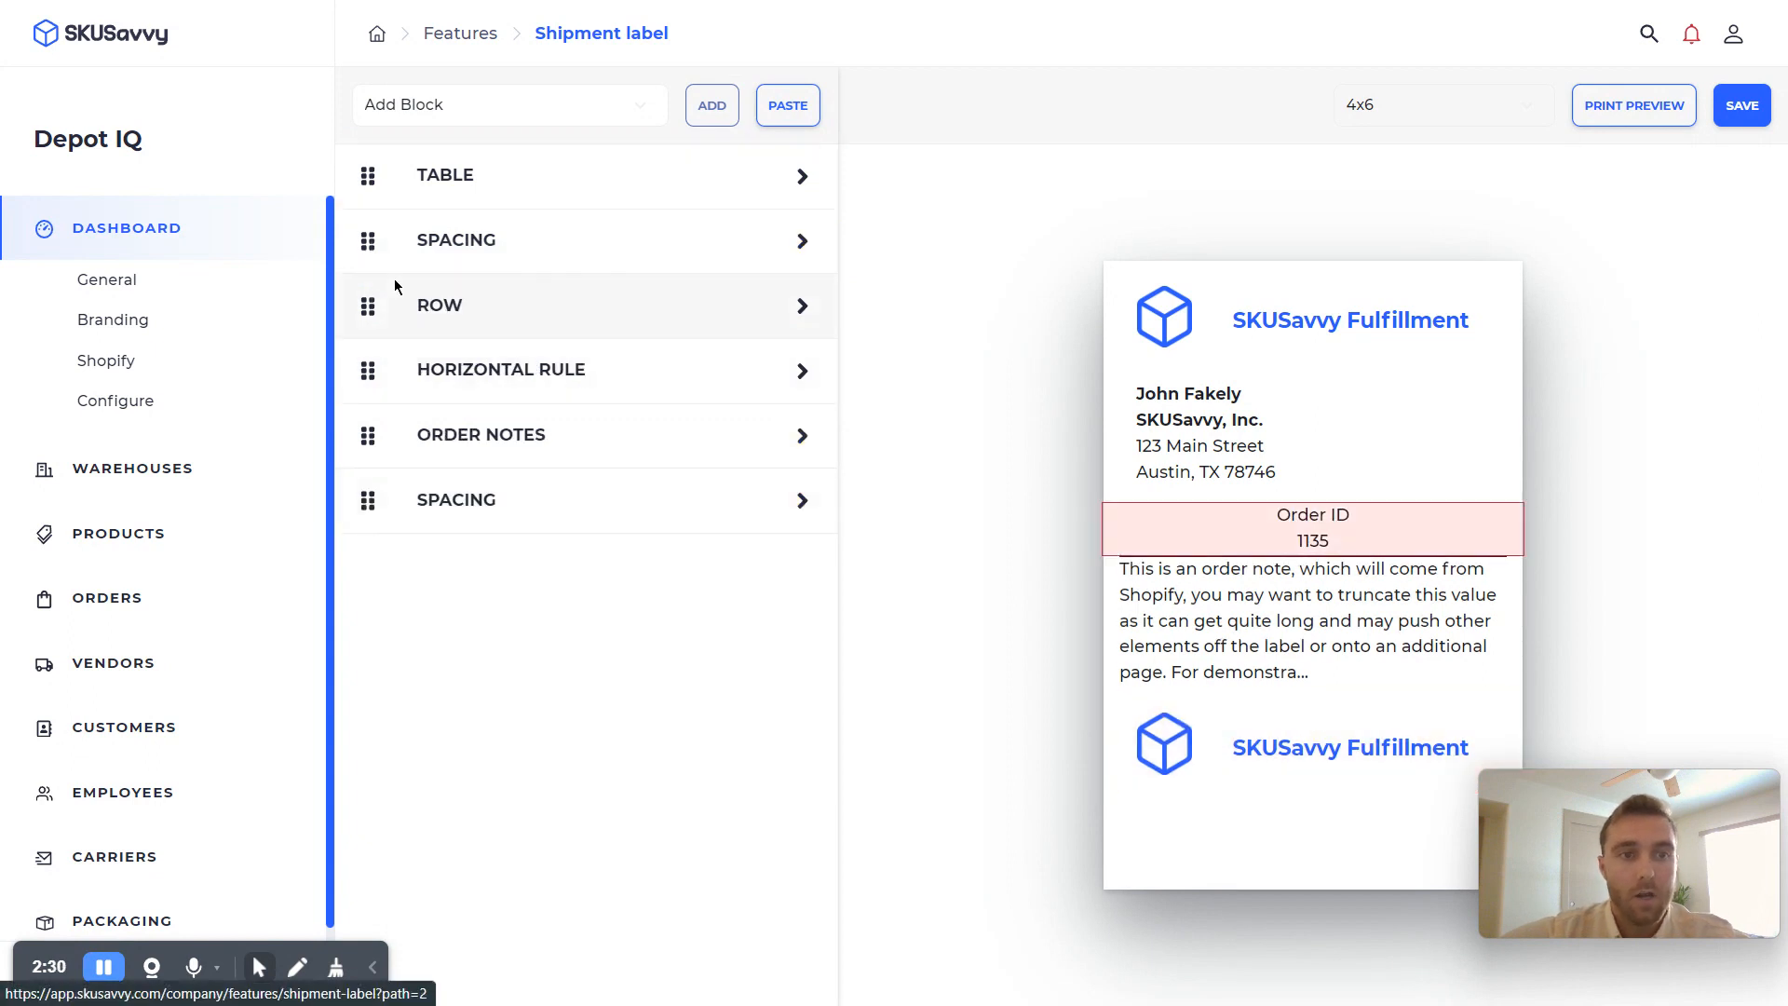
{"action": "left_click", "coordinate": [573, 508]}
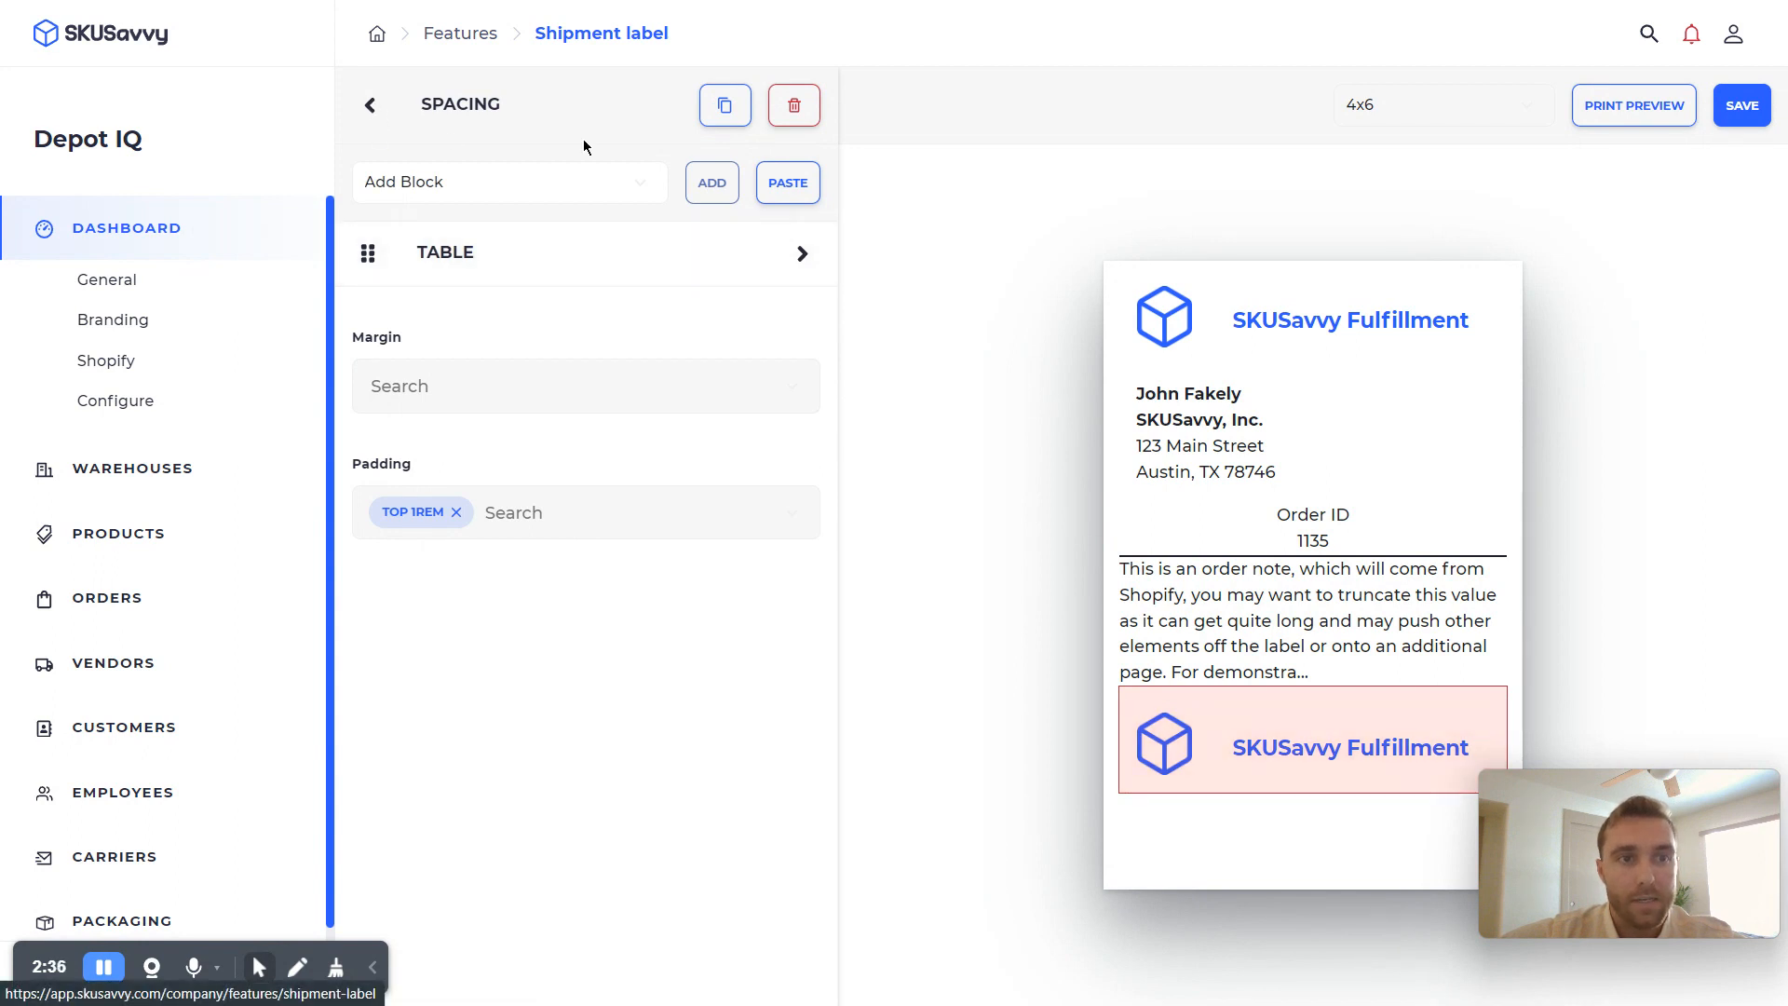
{"action": "left_click", "coordinate": [369, 104]}
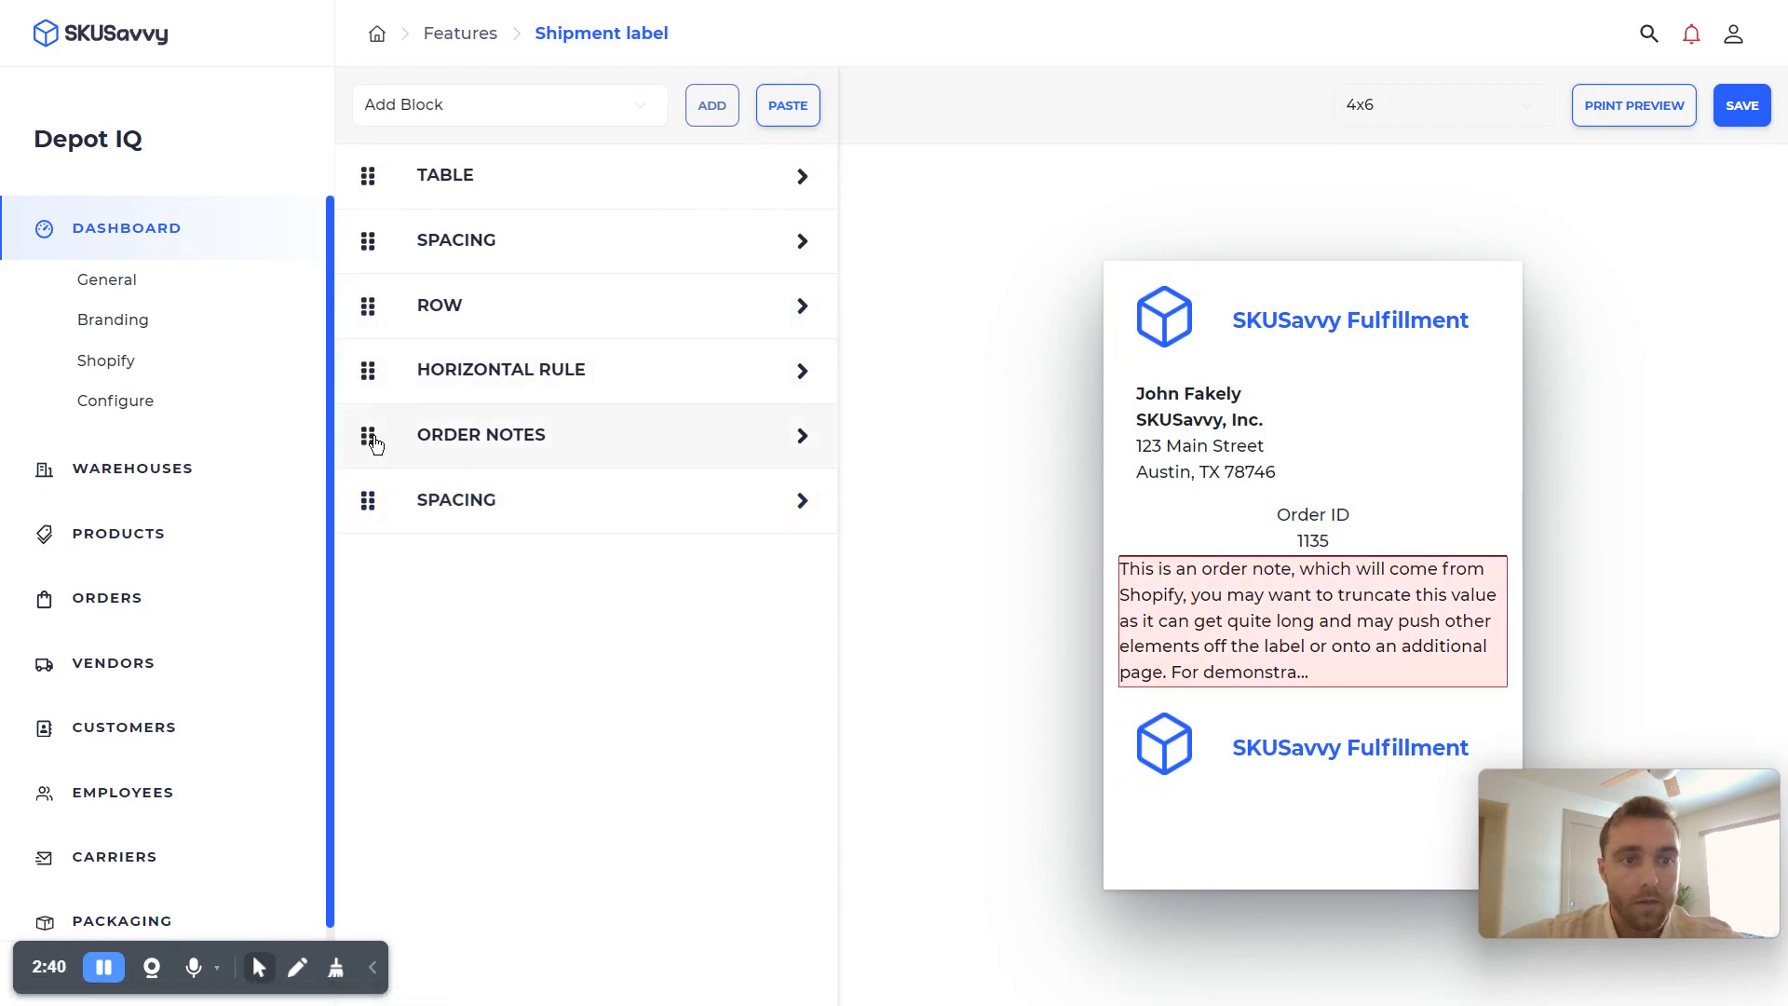
{"action": "left_click_drag", "start_coordinate": [369, 438], "coordinate": [810, 499]}
{"action": "left_click_drag", "start_coordinate": [369, 377], "coordinate": [801, 435]}
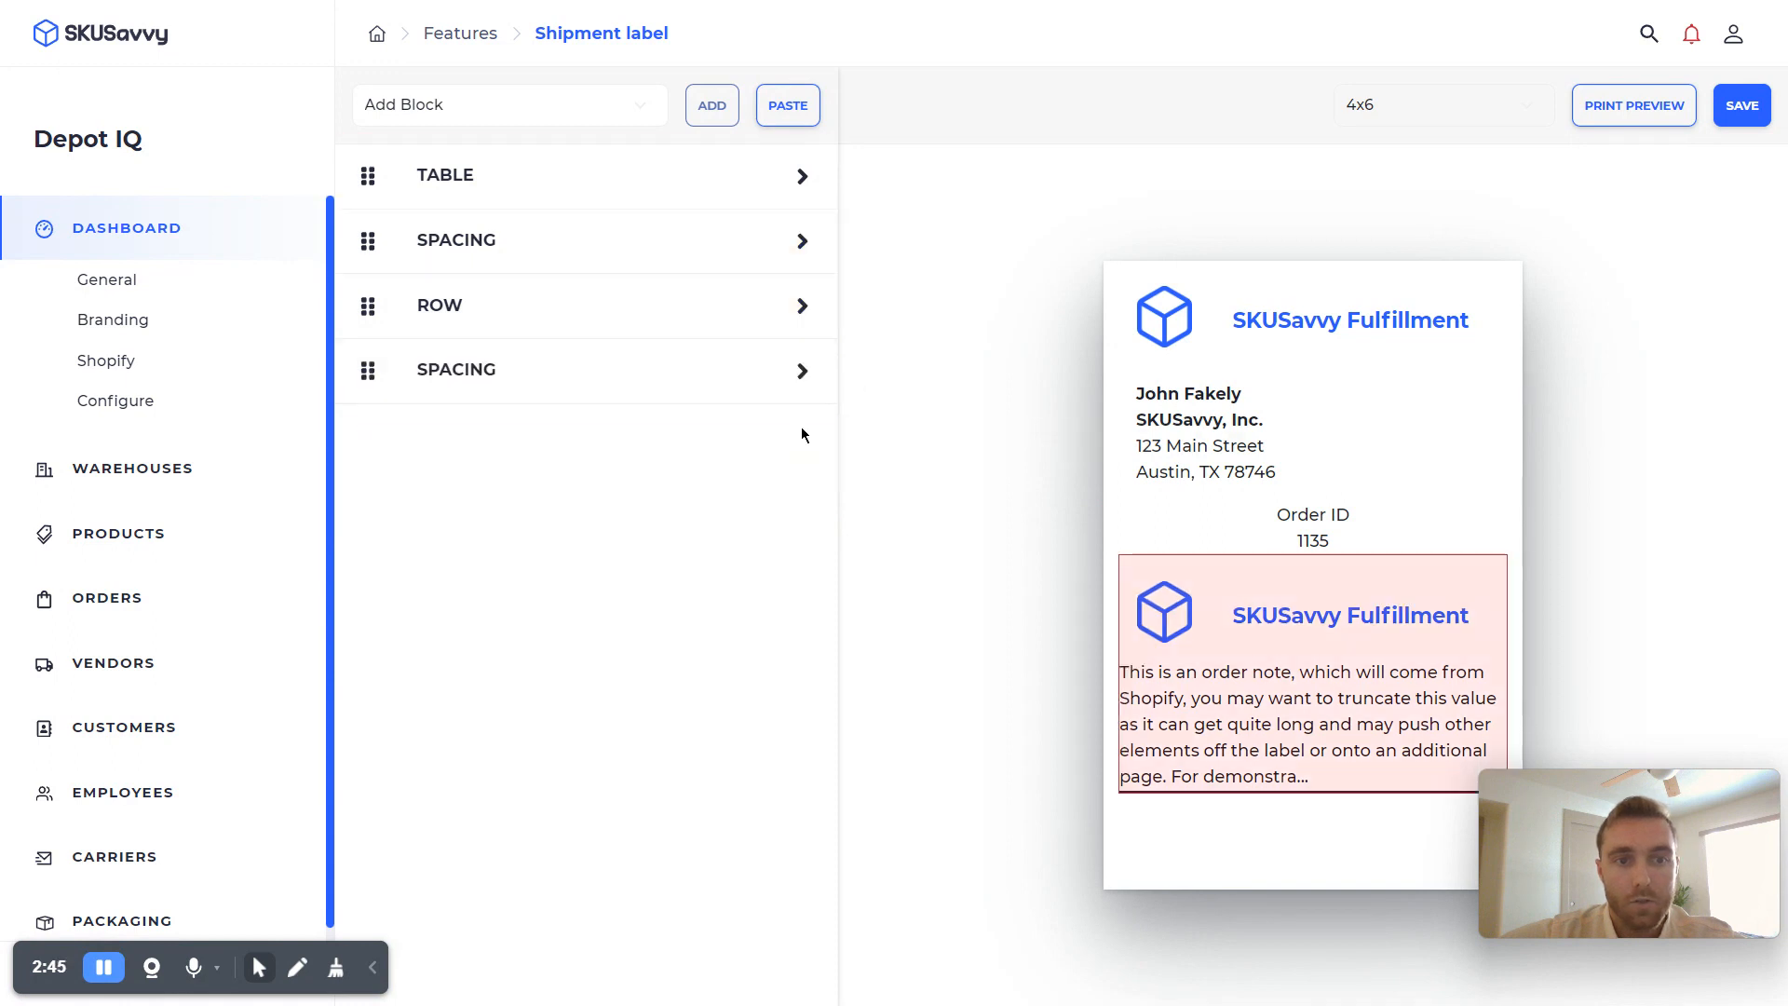
Step: Copy the lower spacing block with its nested blocks, paste a duplicate at the end of the label, and delete that duplicate
{"action": "left_click", "coordinate": [803, 371]}
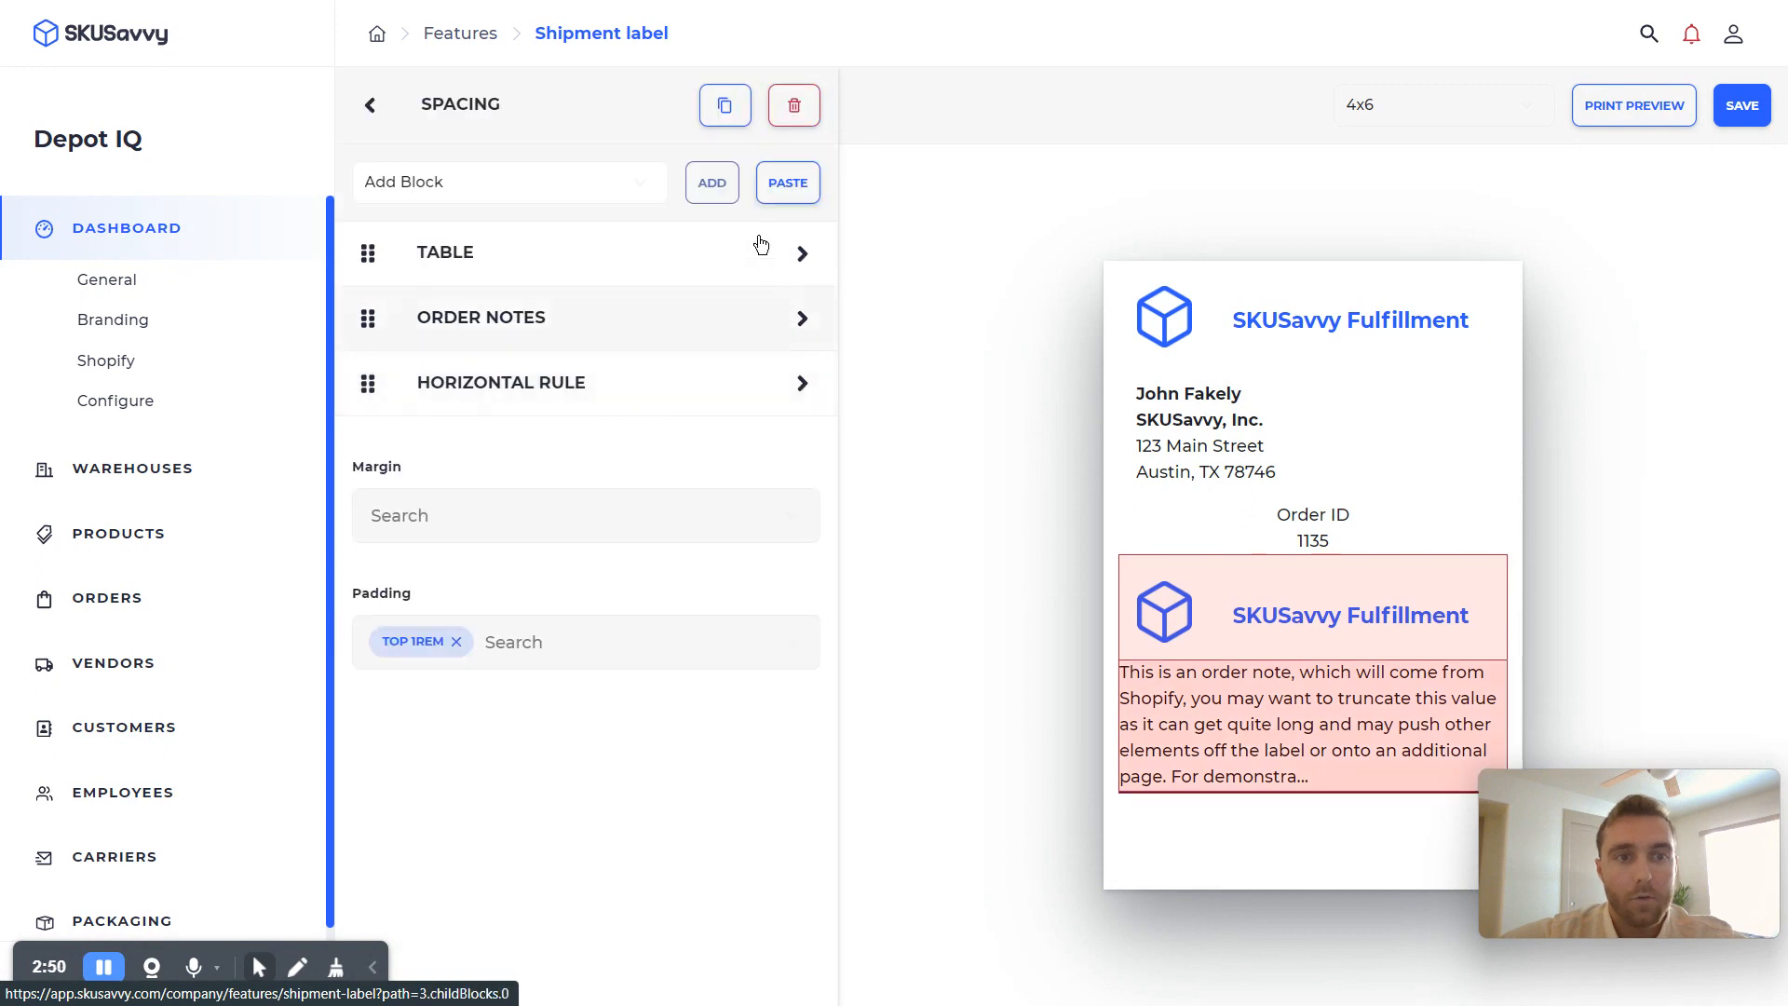
{"action": "left_click", "coordinate": [370, 106]}
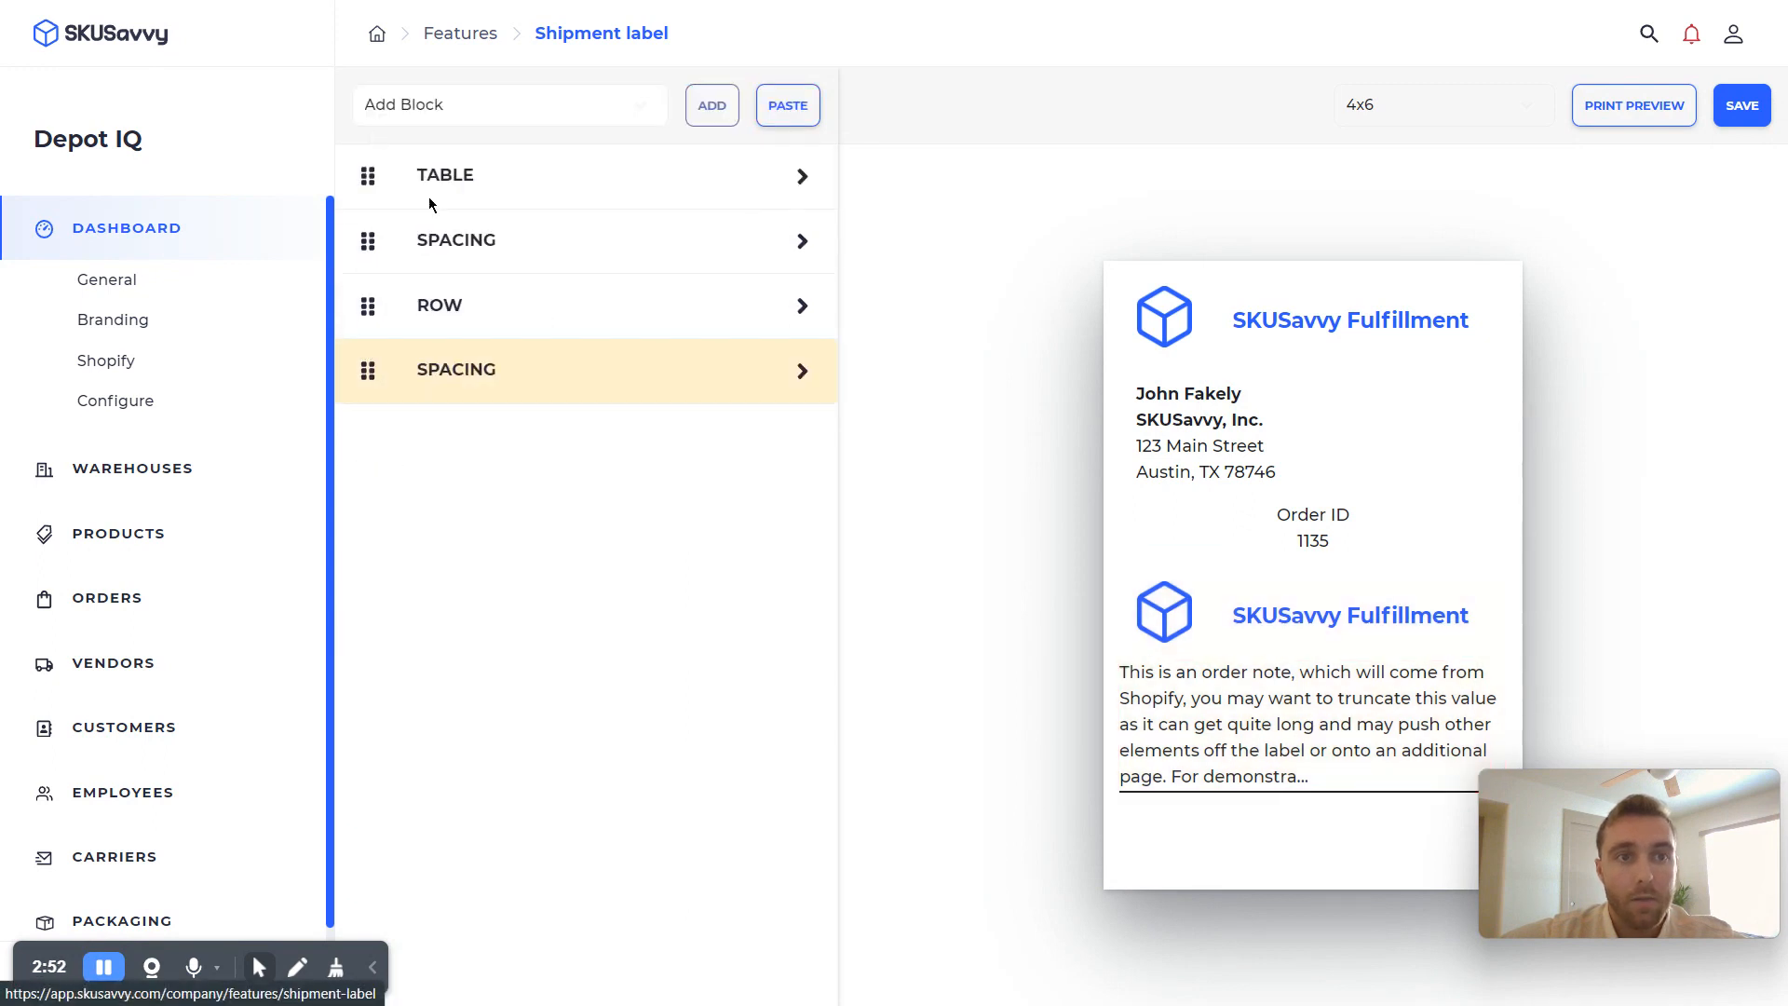
{"action": "left_click", "coordinate": [788, 105]}
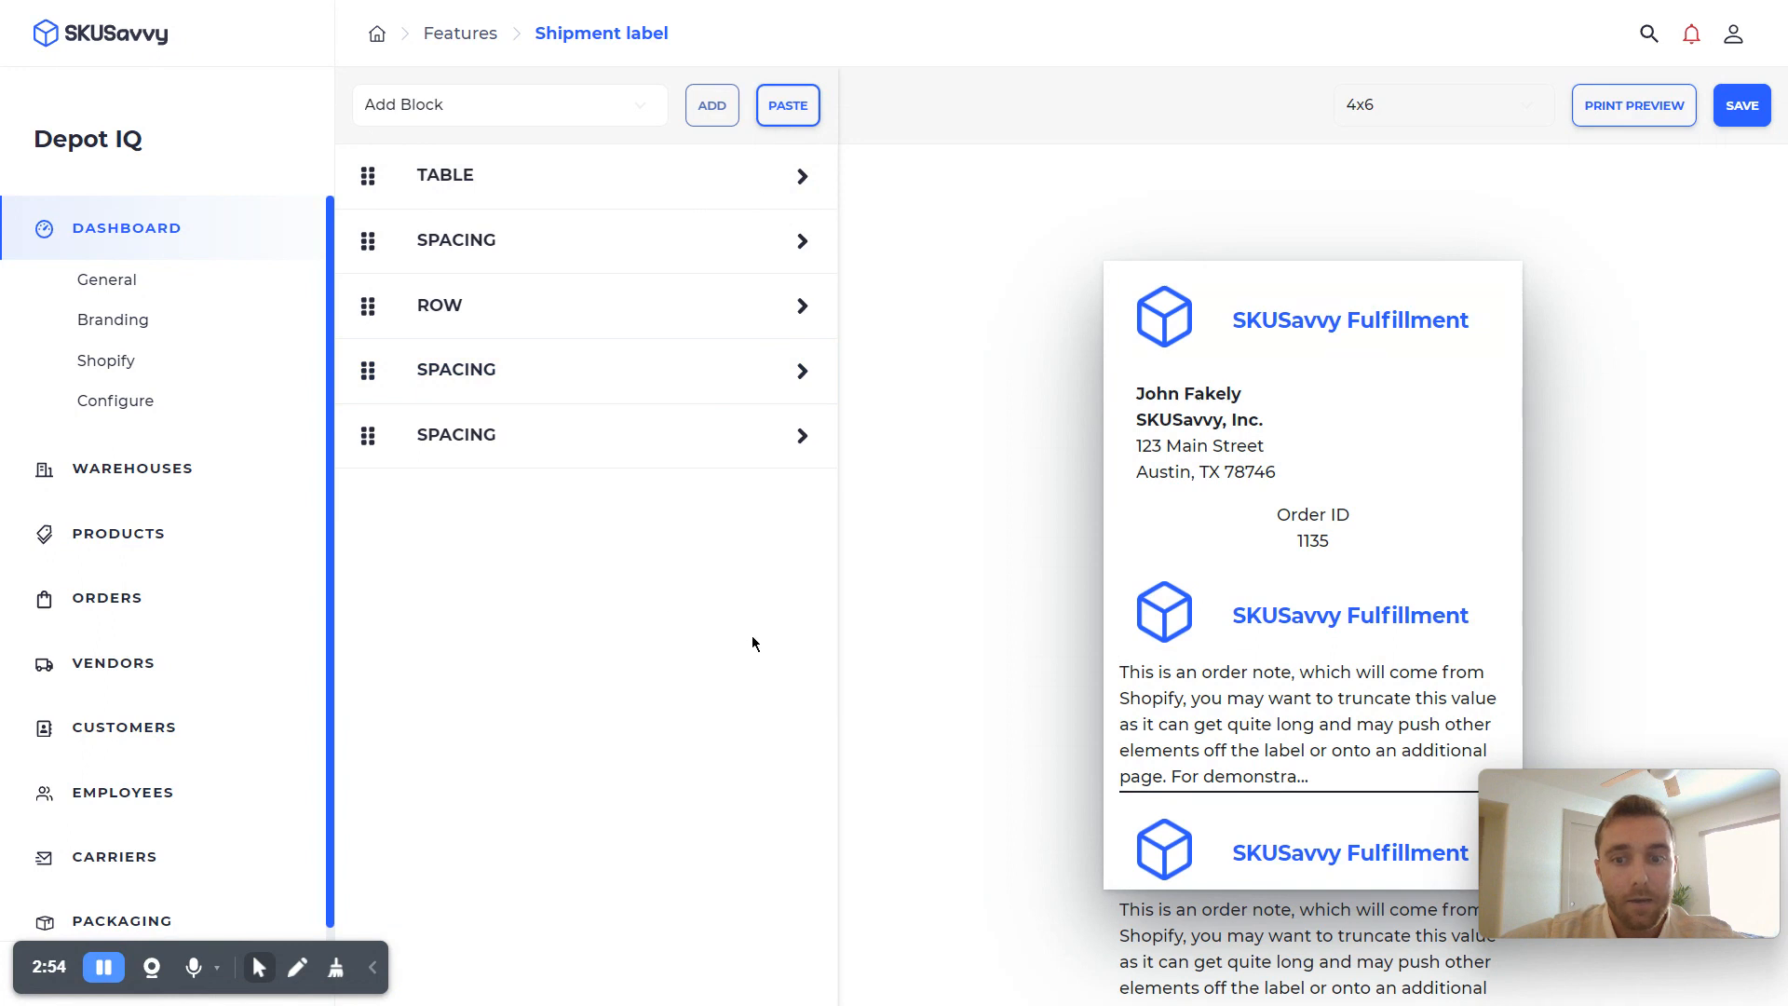
{"action": "left_click", "coordinate": [800, 443]}
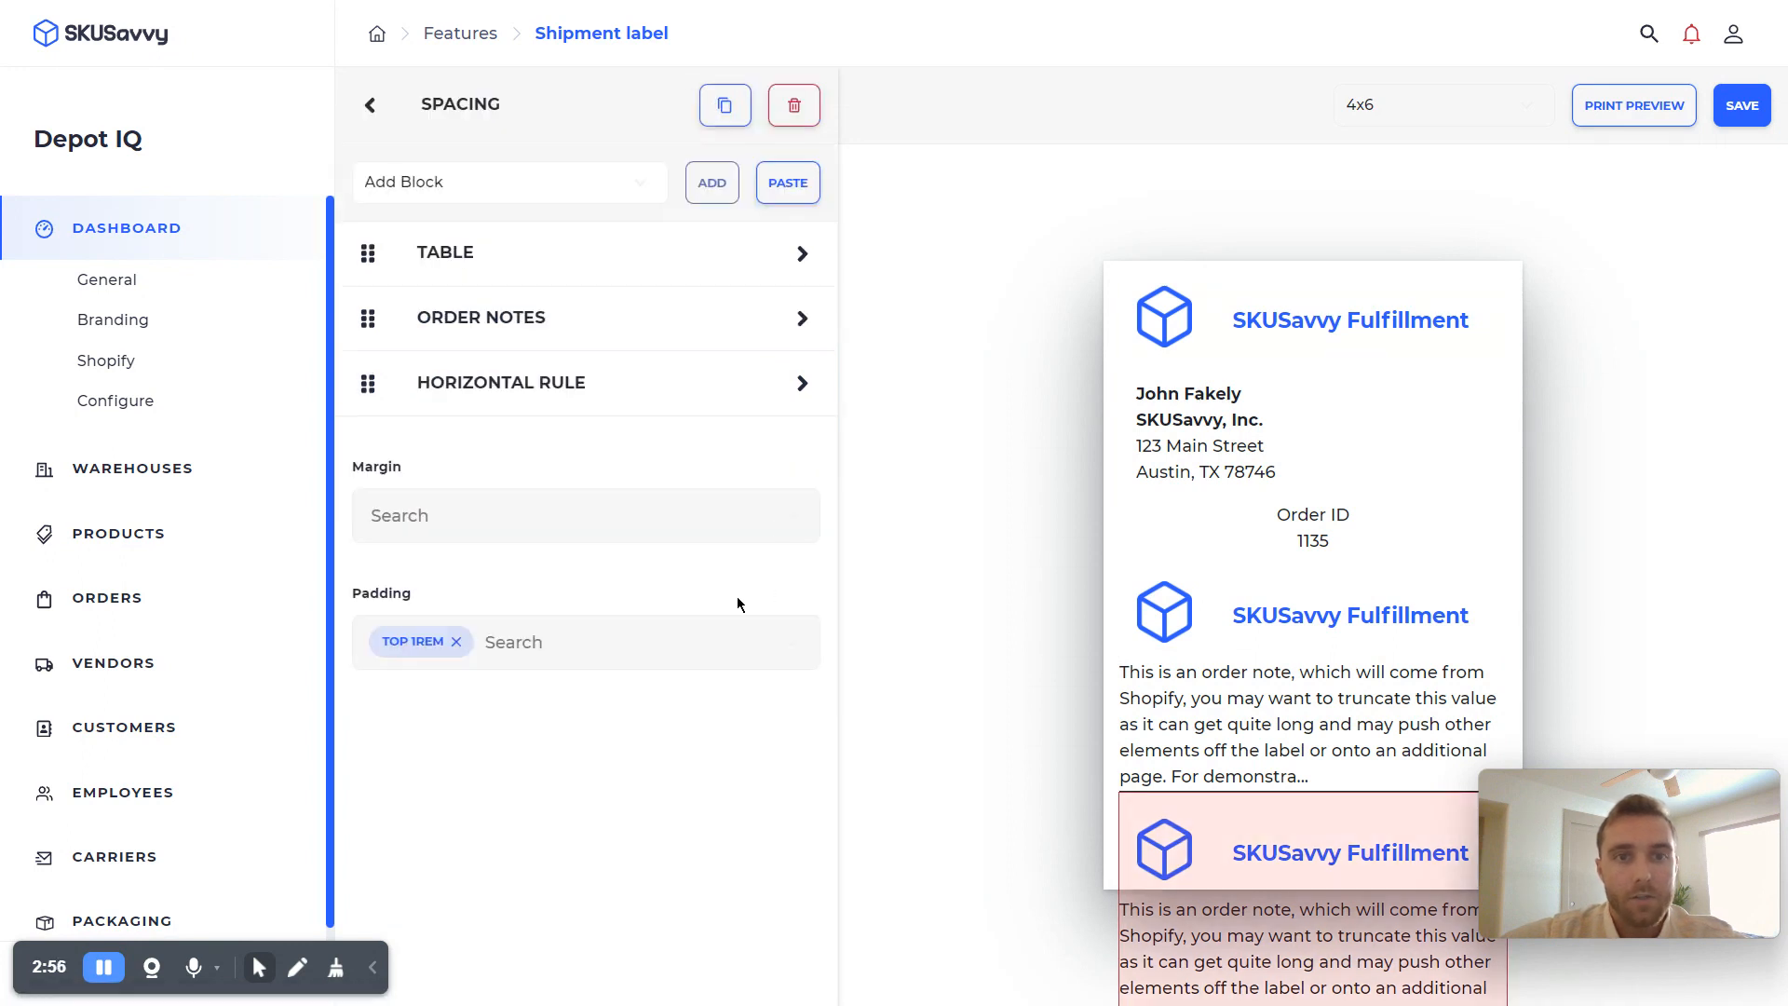
{"action": "left_click", "coordinate": [794, 106]}
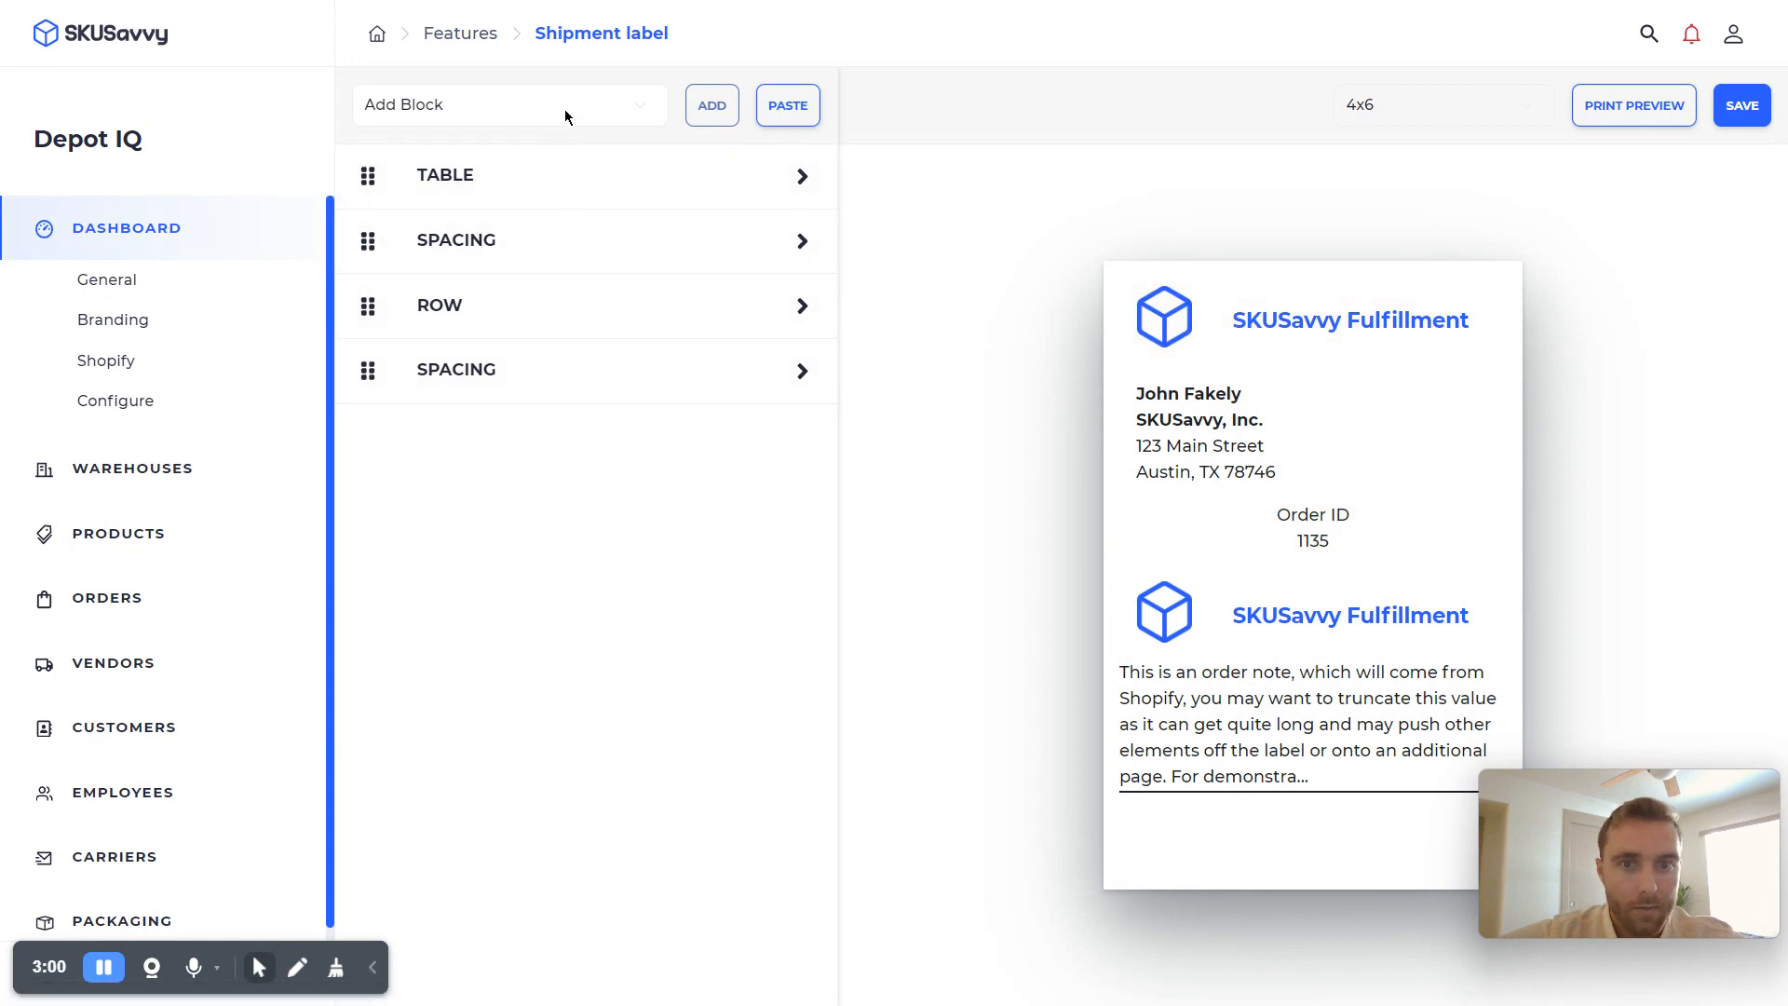
Step: Open the order address block inside the upper spacing block and switch Show Company Name off and back on
{"action": "left_click", "coordinate": [623, 256]}
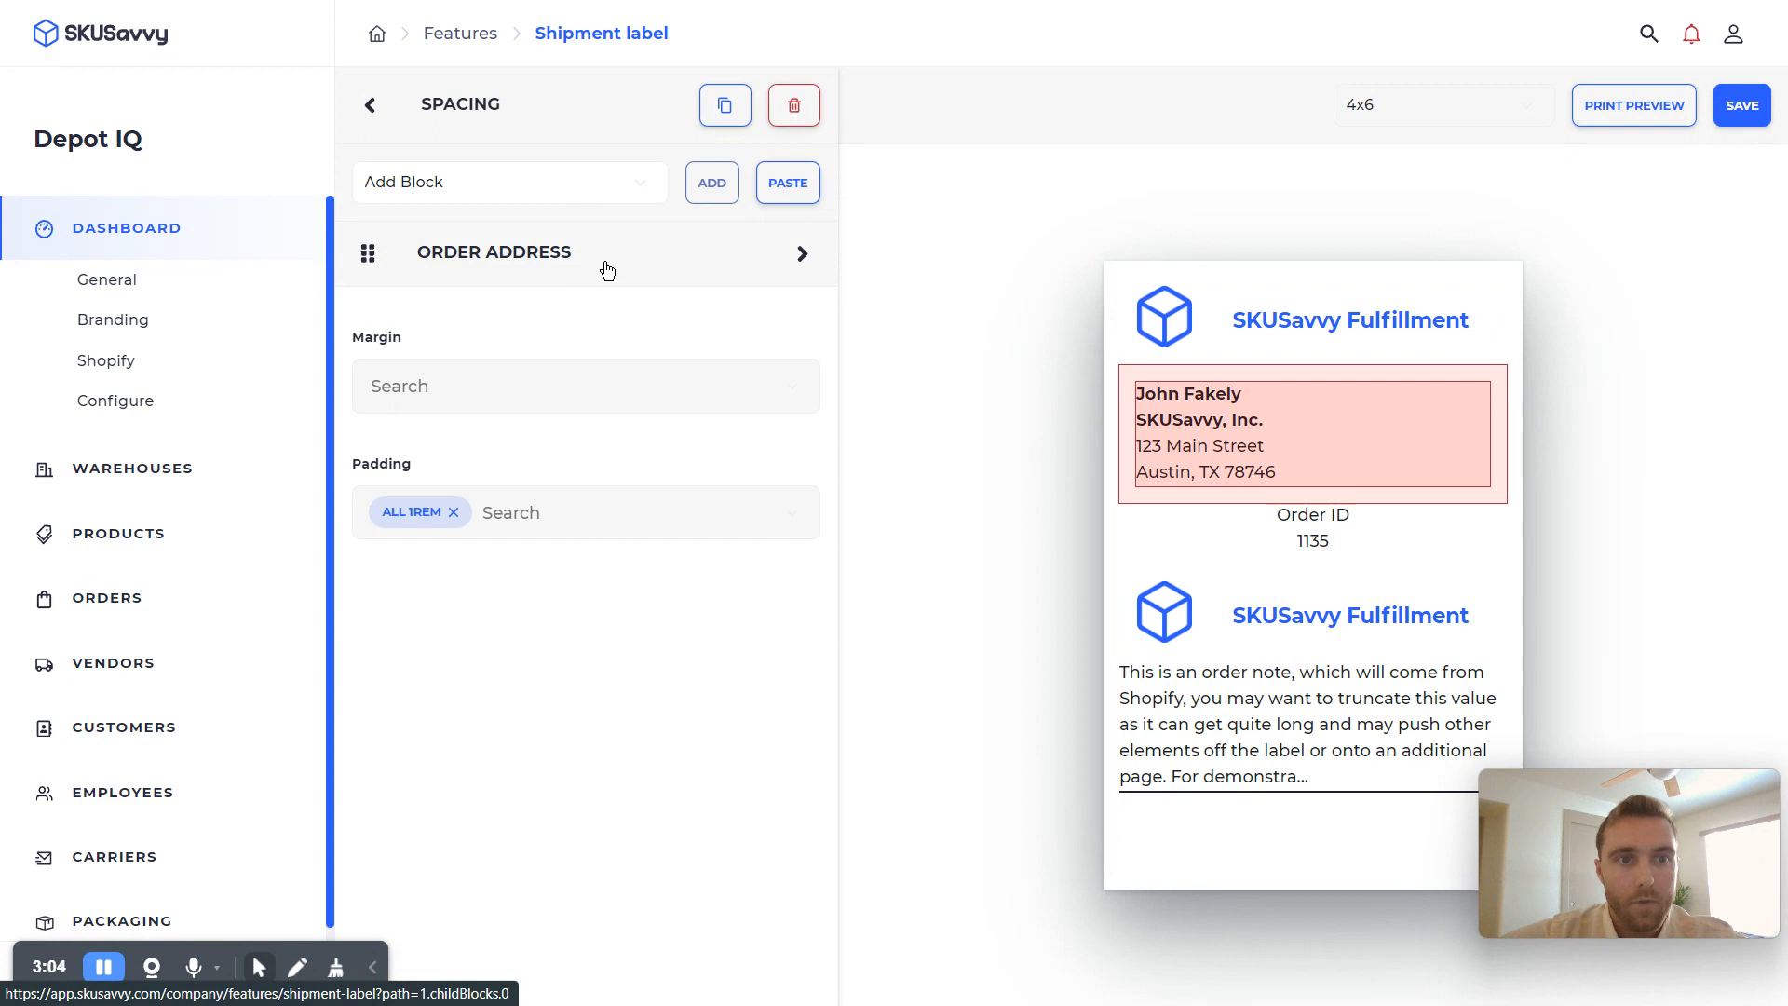
{"action": "left_click", "coordinate": [655, 261]}
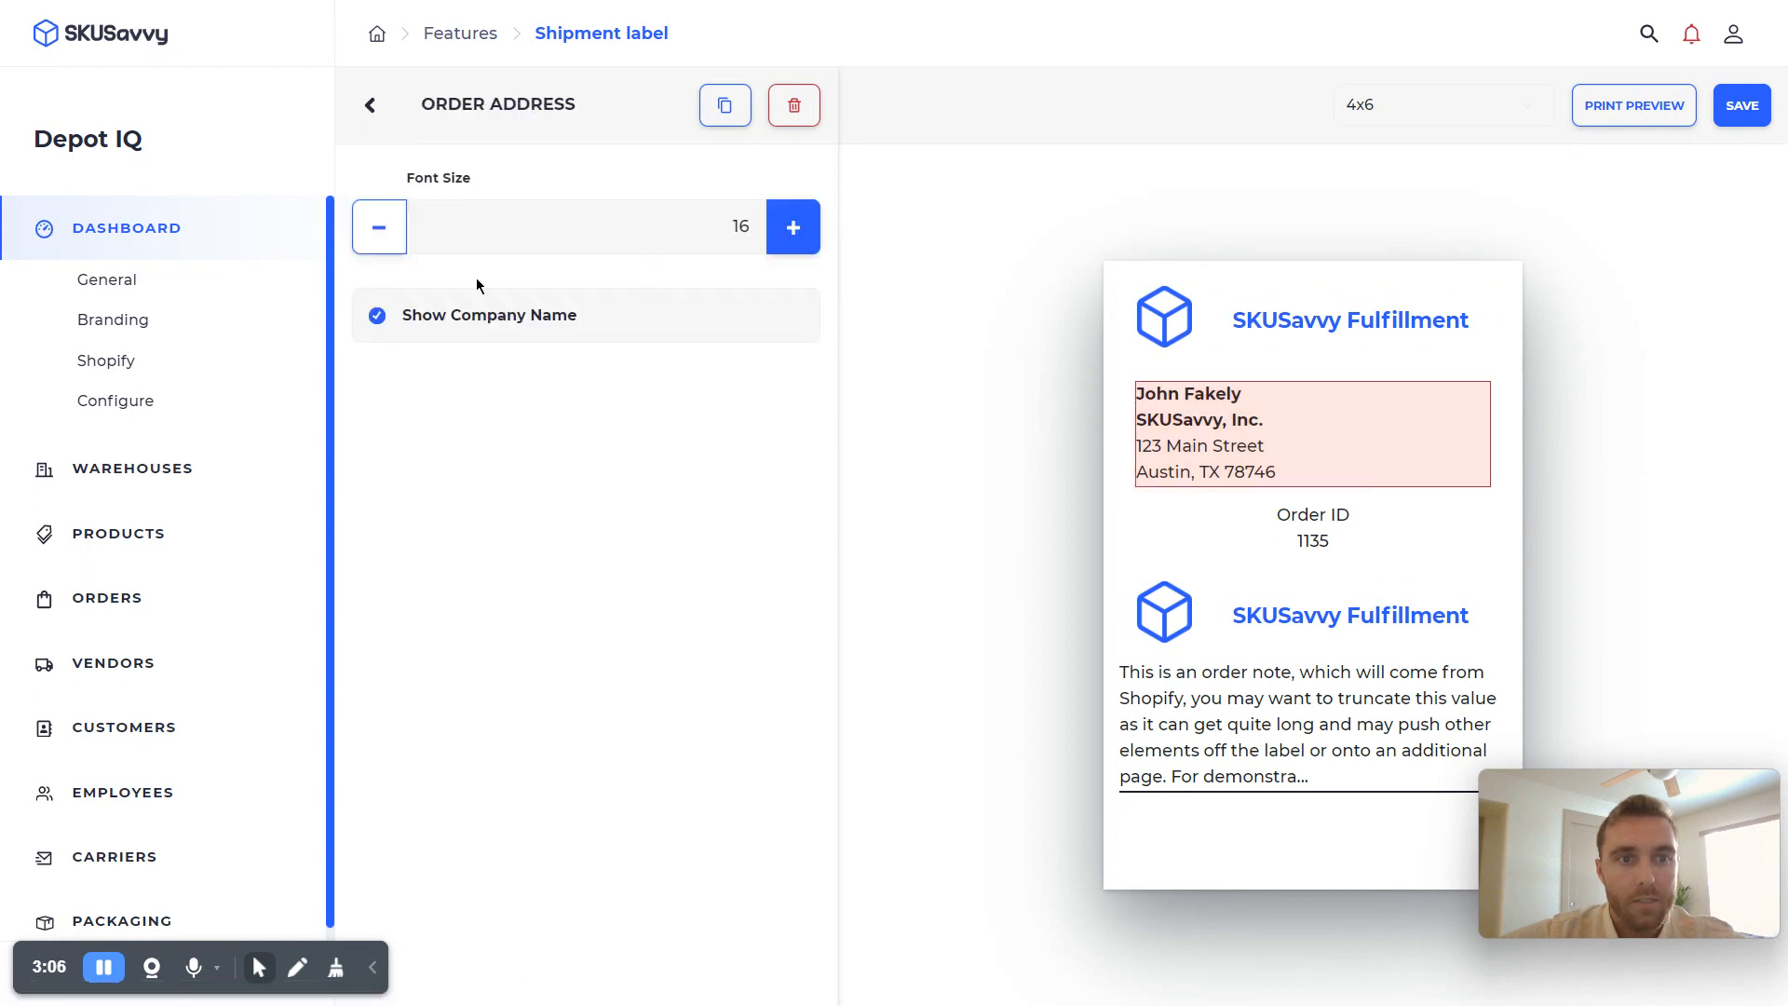
{"action": "left_click", "coordinate": [492, 324]}
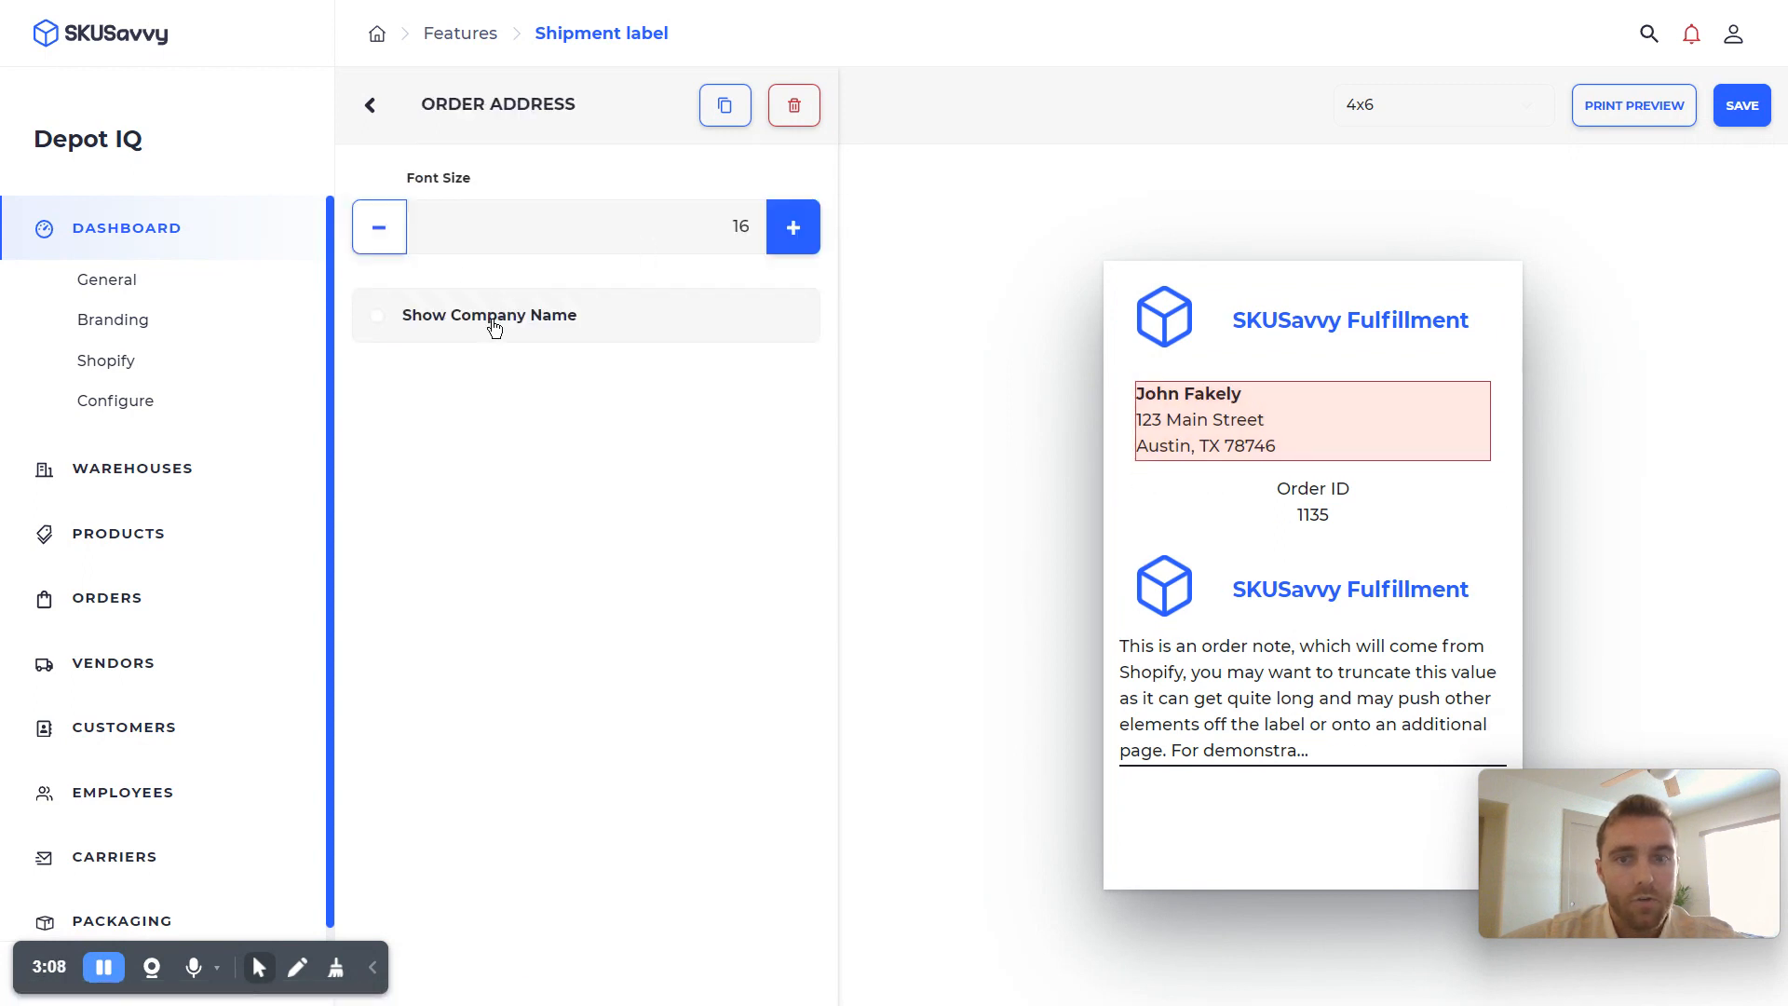
{"action": "left_click", "coordinate": [493, 323]}
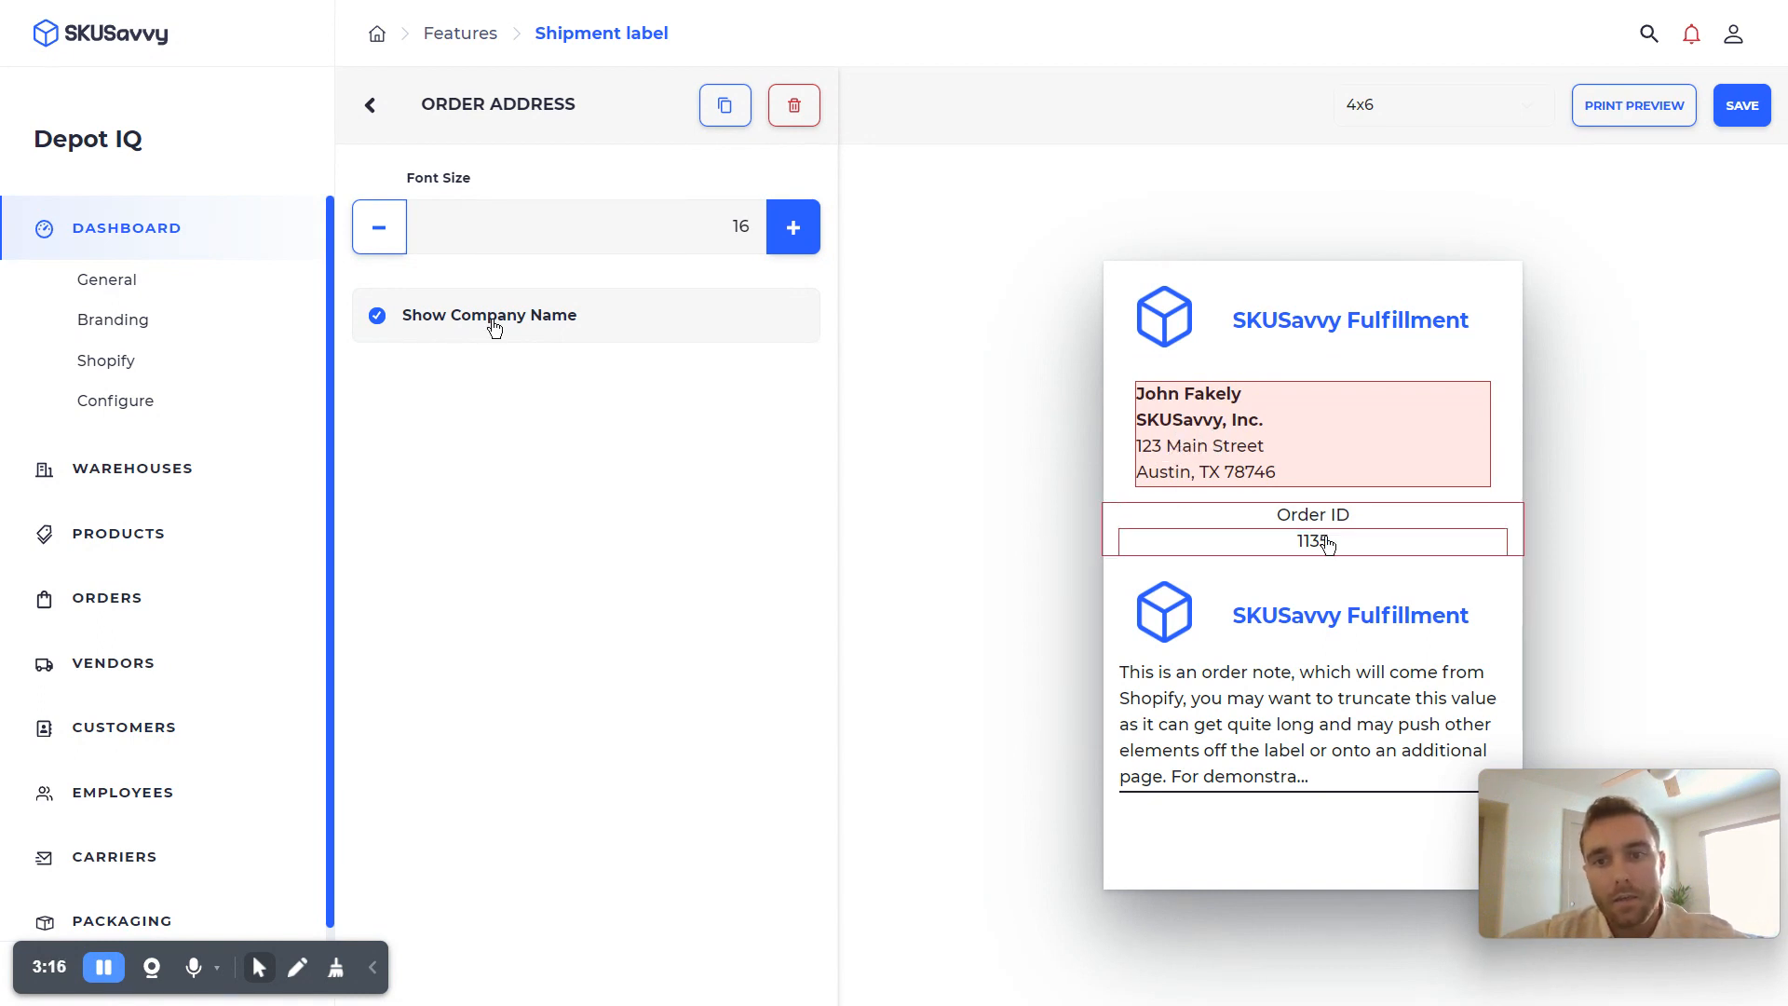
Step: Return to the spacing block around the order address and review the block types that can be added to it
{"action": "left_click", "coordinate": [369, 105]}
{"action": "left_click", "coordinate": [488, 181]}
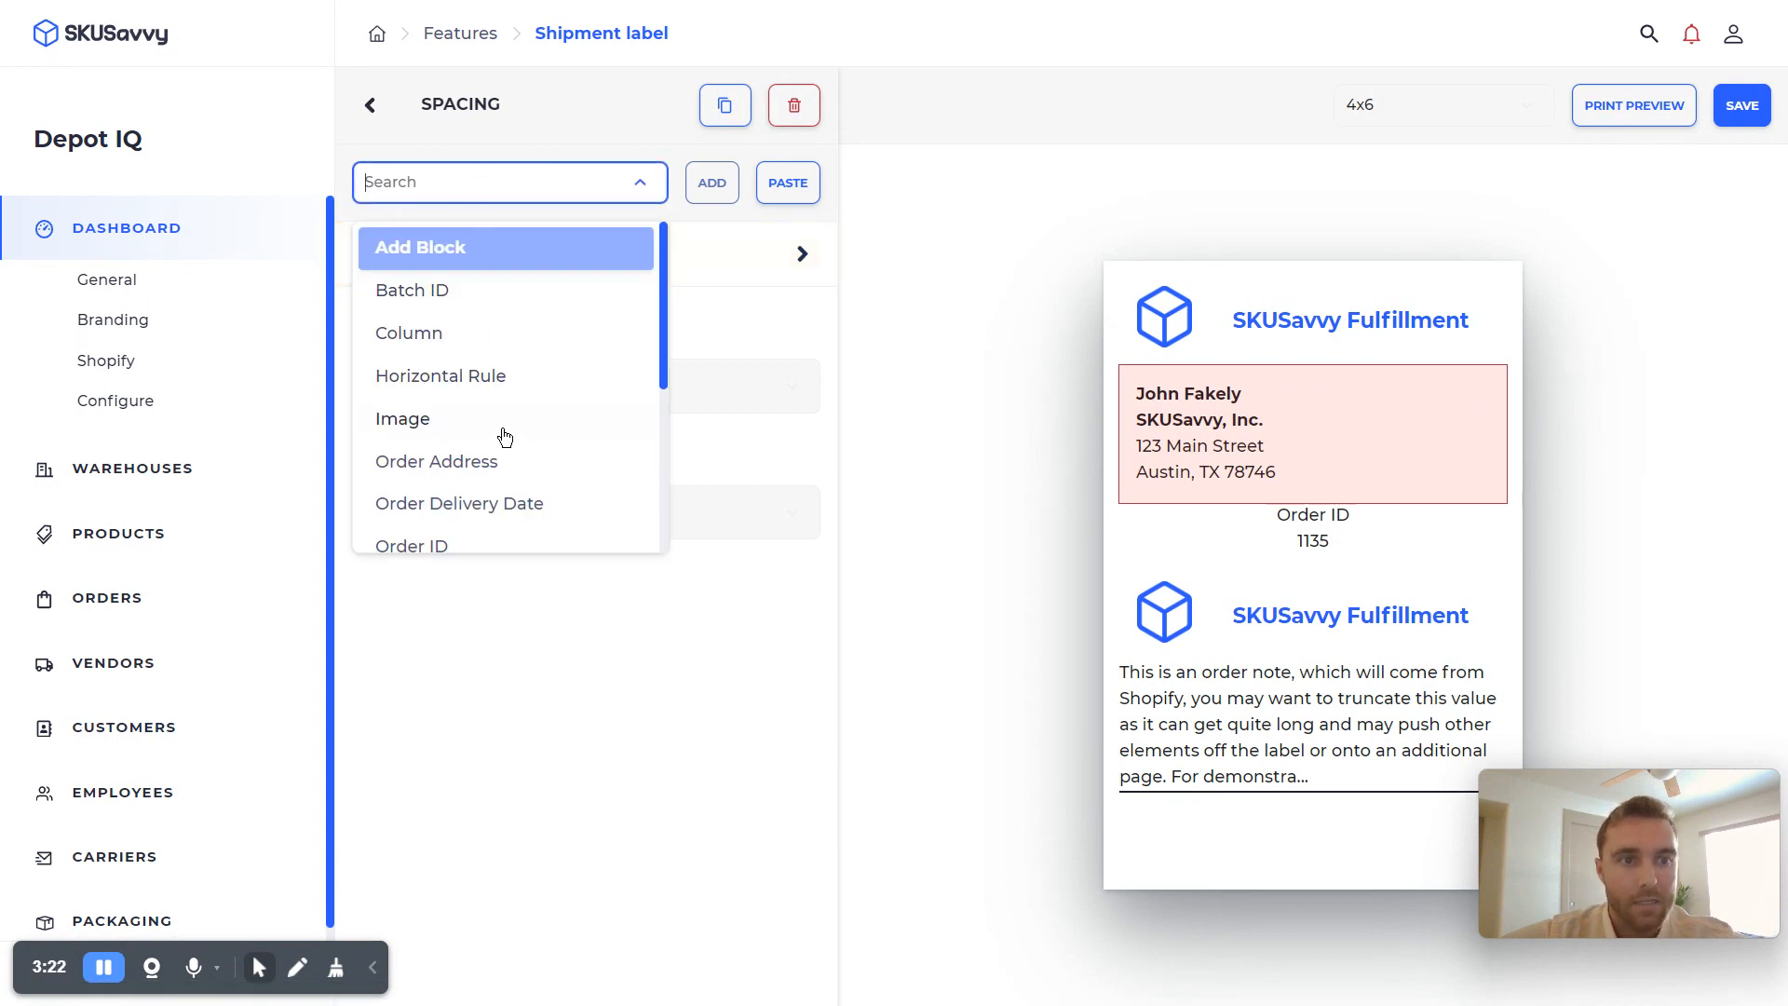
{"action": "scroll", "coordinate": [517, 419], "scroll_direction": "down", "scroll_amount": 1}
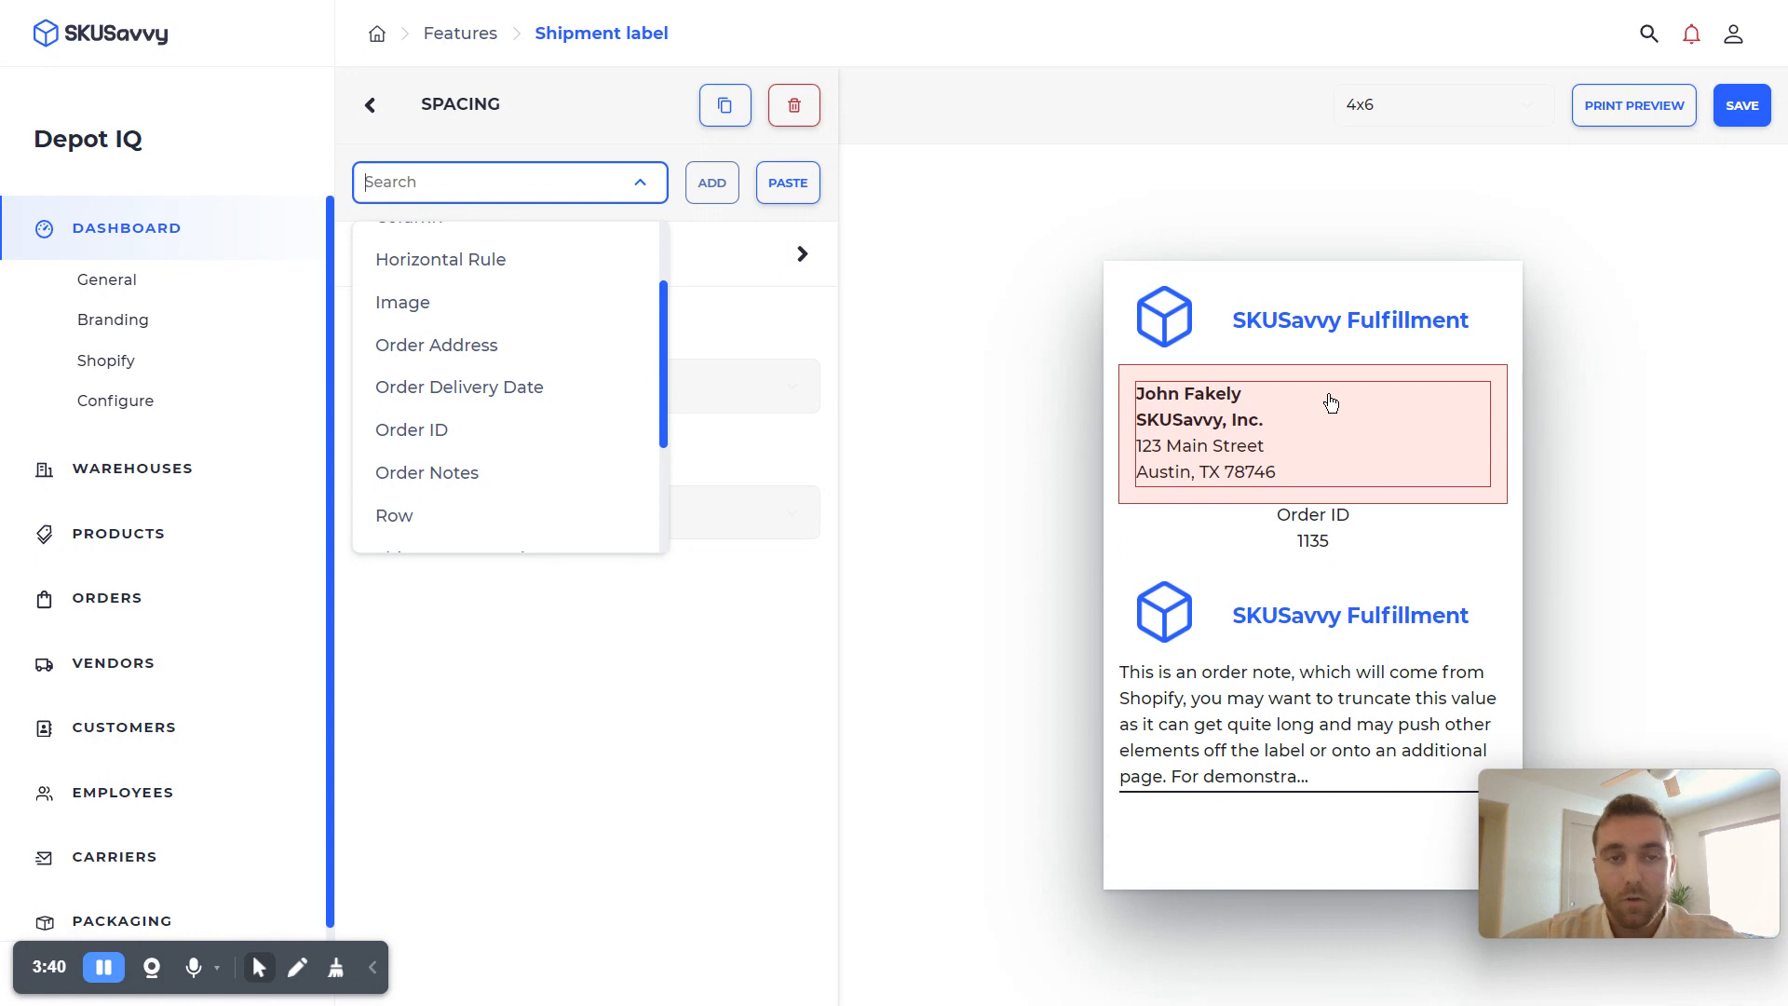
{"action": "left_click", "coordinate": [650, 607]}
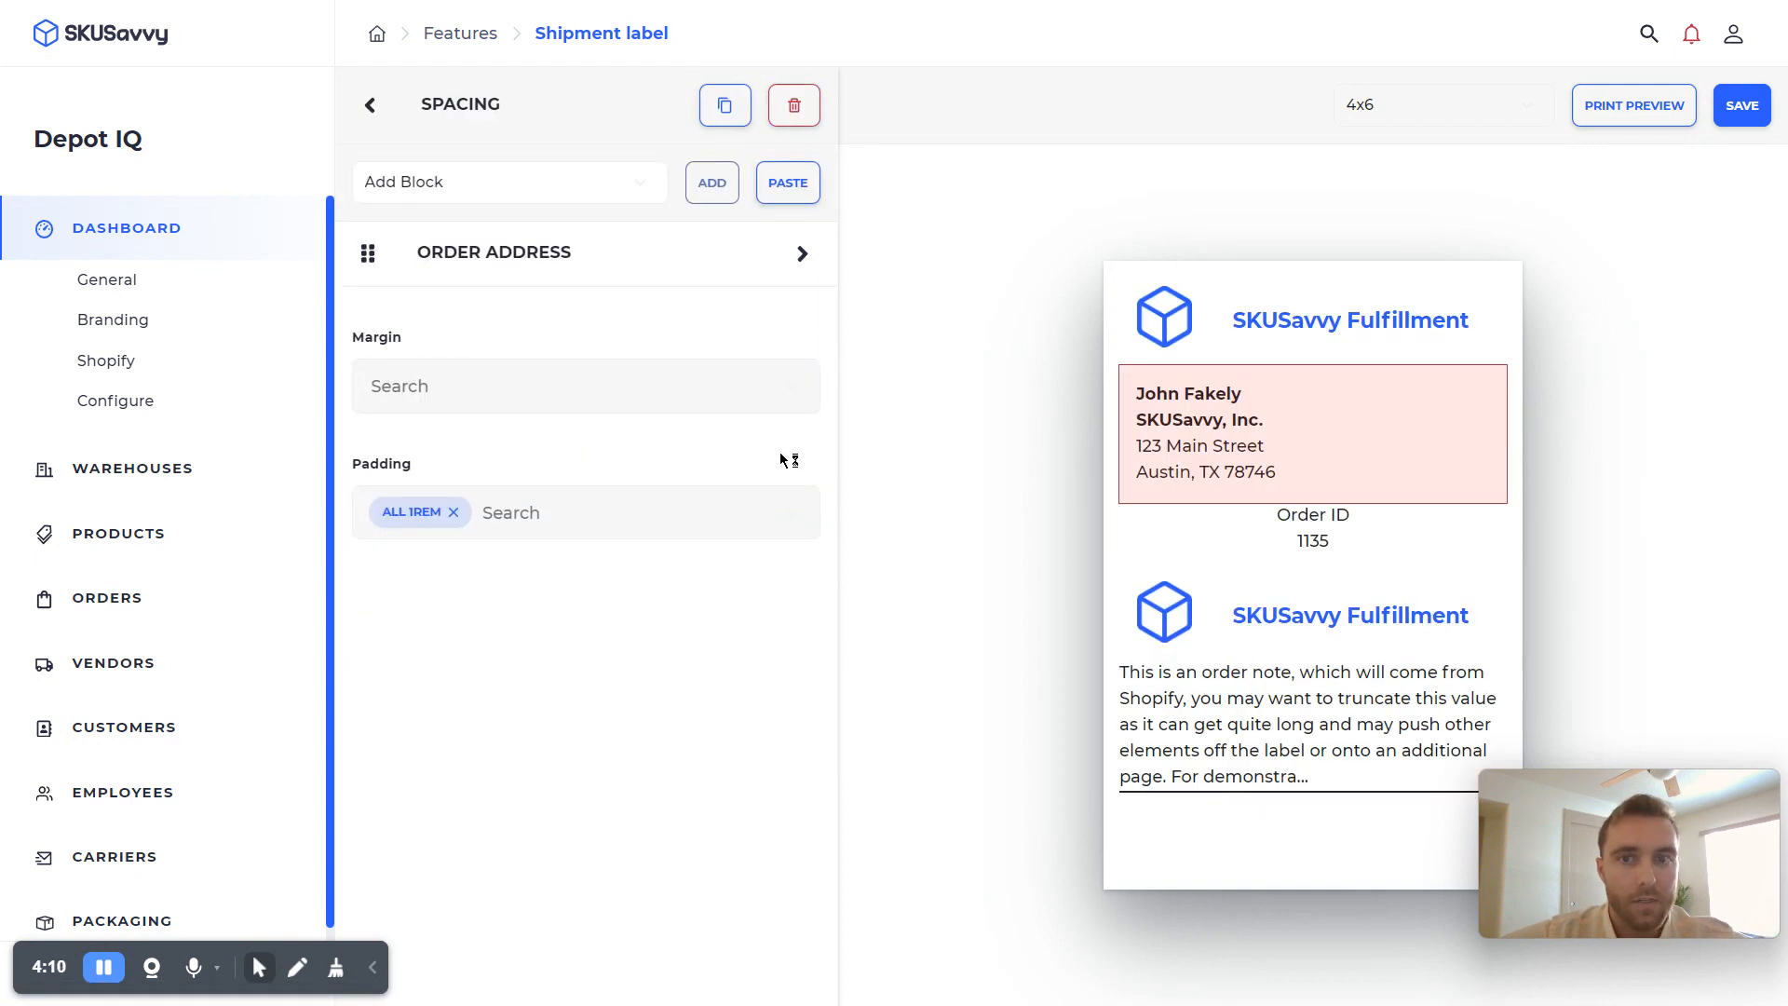
Step: Go to the first shipment's packing screen in Savvy Warehouse batch #00183 and check the batch settings
{"action": "left_click", "coordinate": [173, 473]}
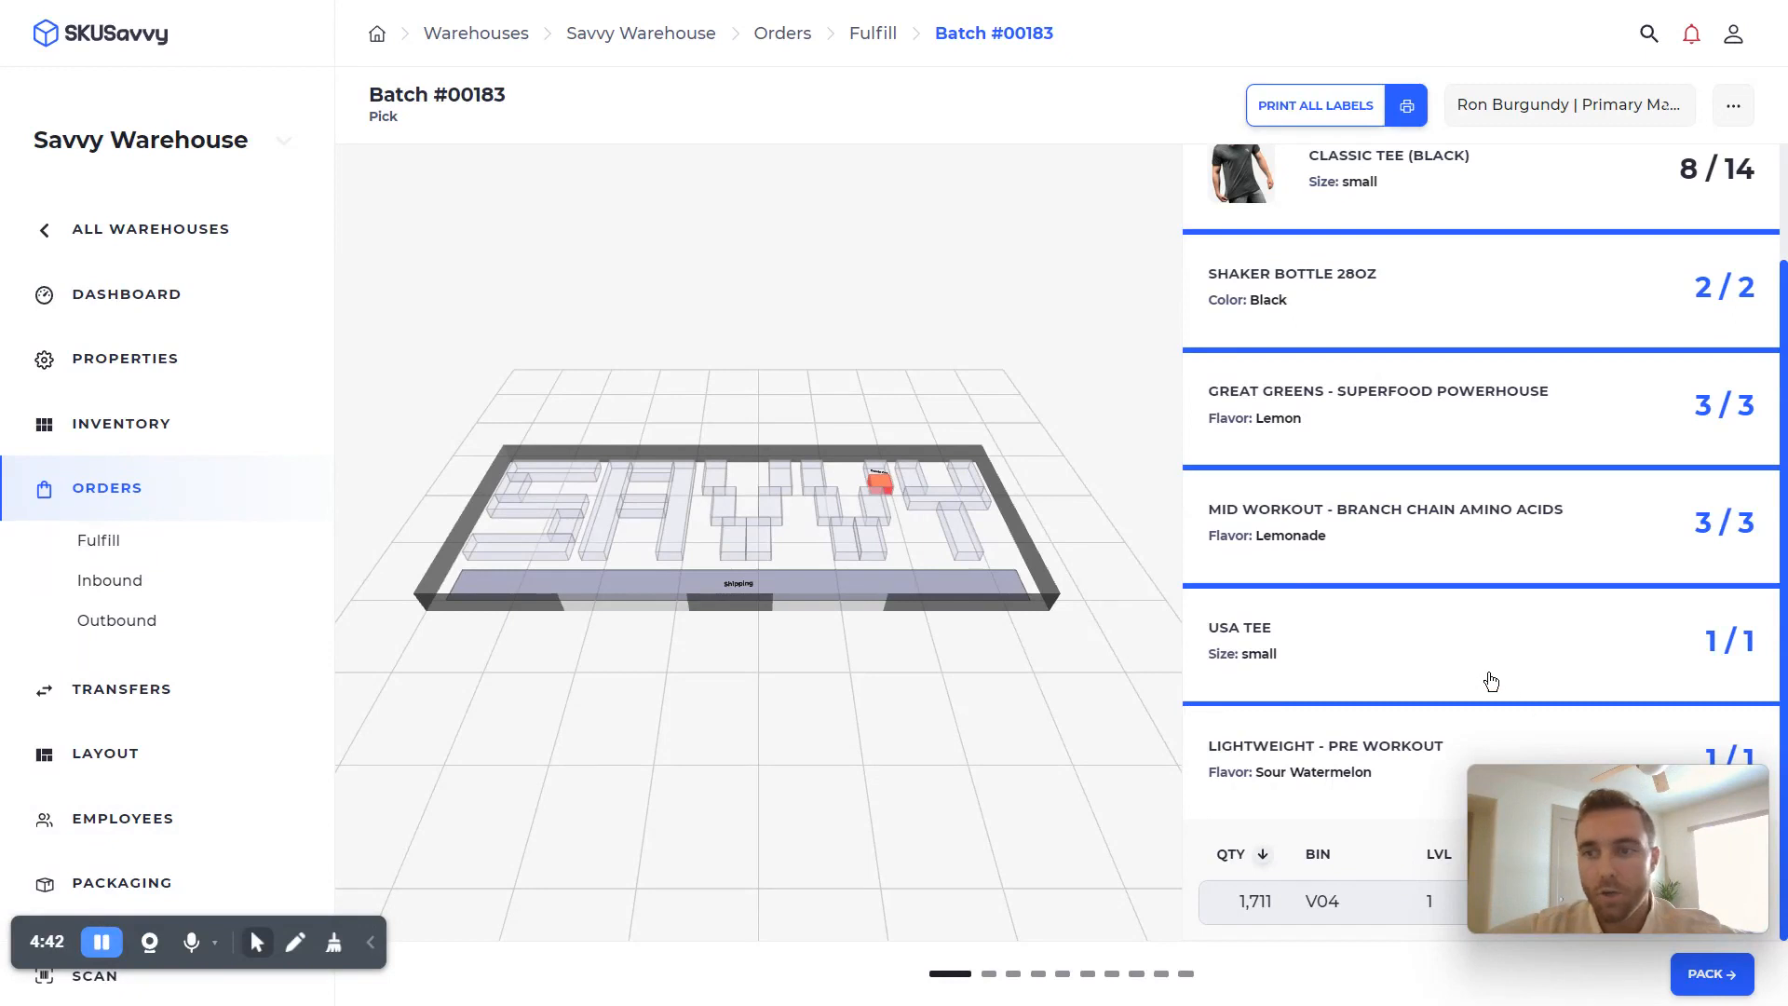
{"action": "left_click", "coordinate": [1712, 975]}
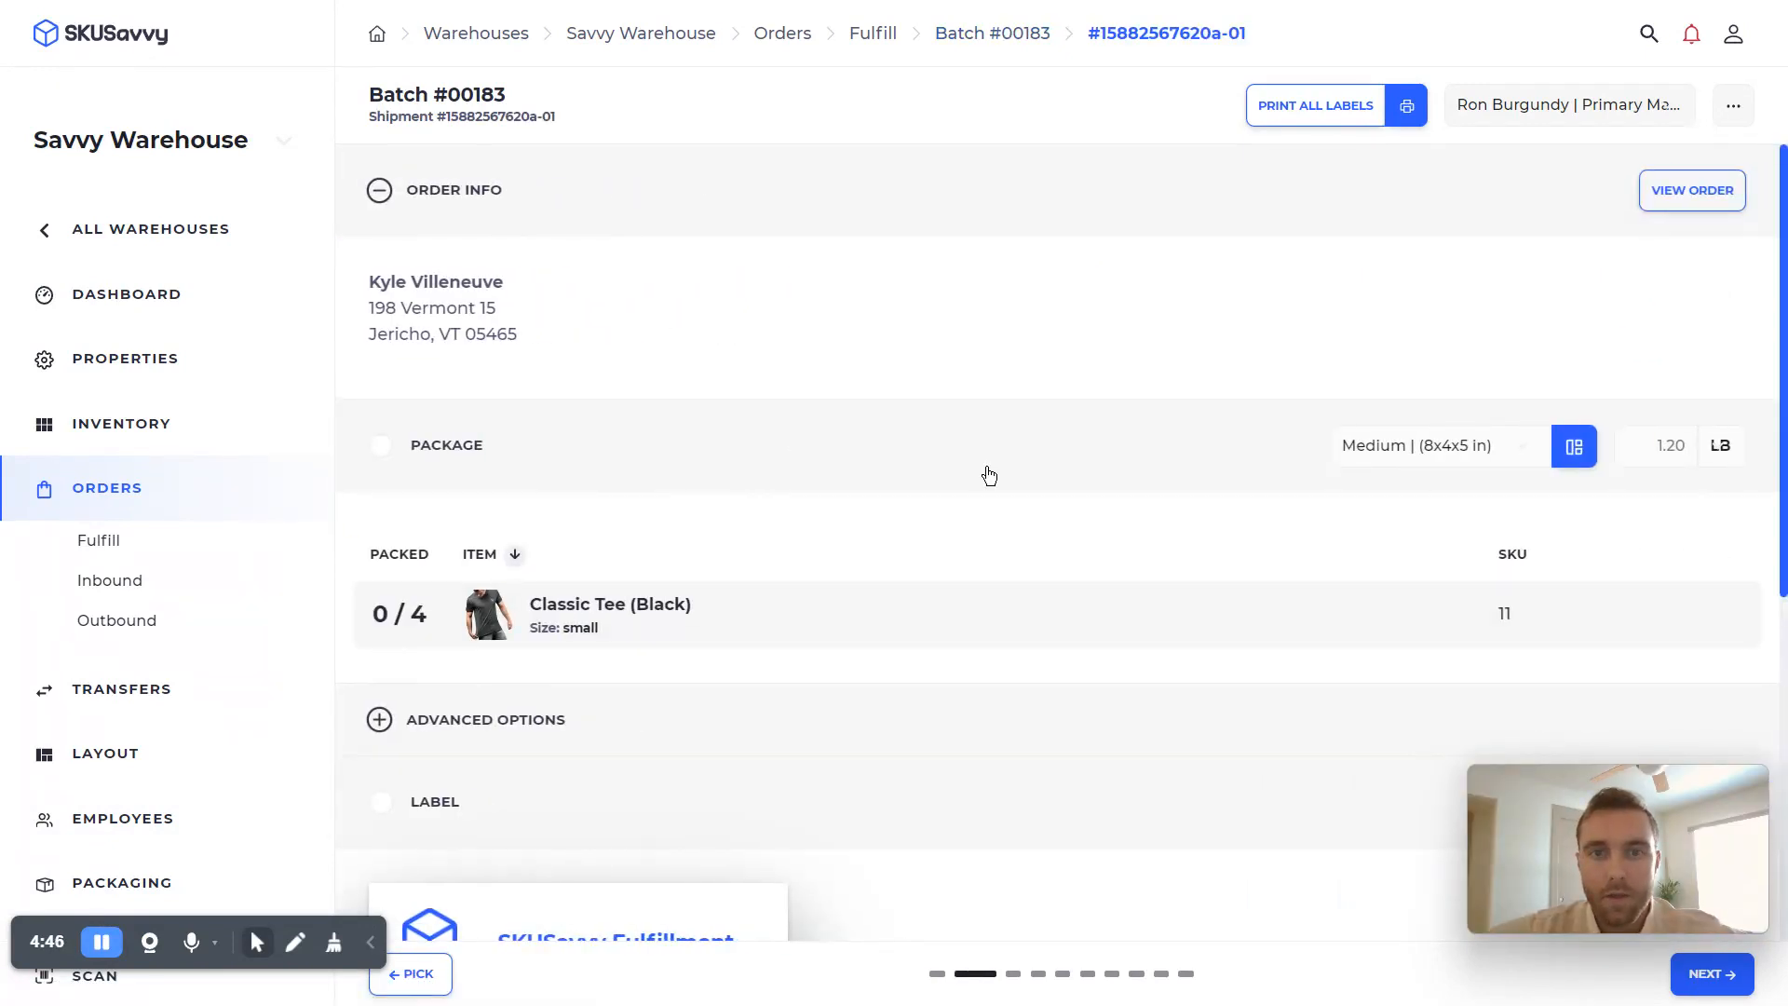
{"action": "left_click", "coordinate": [1736, 109]}
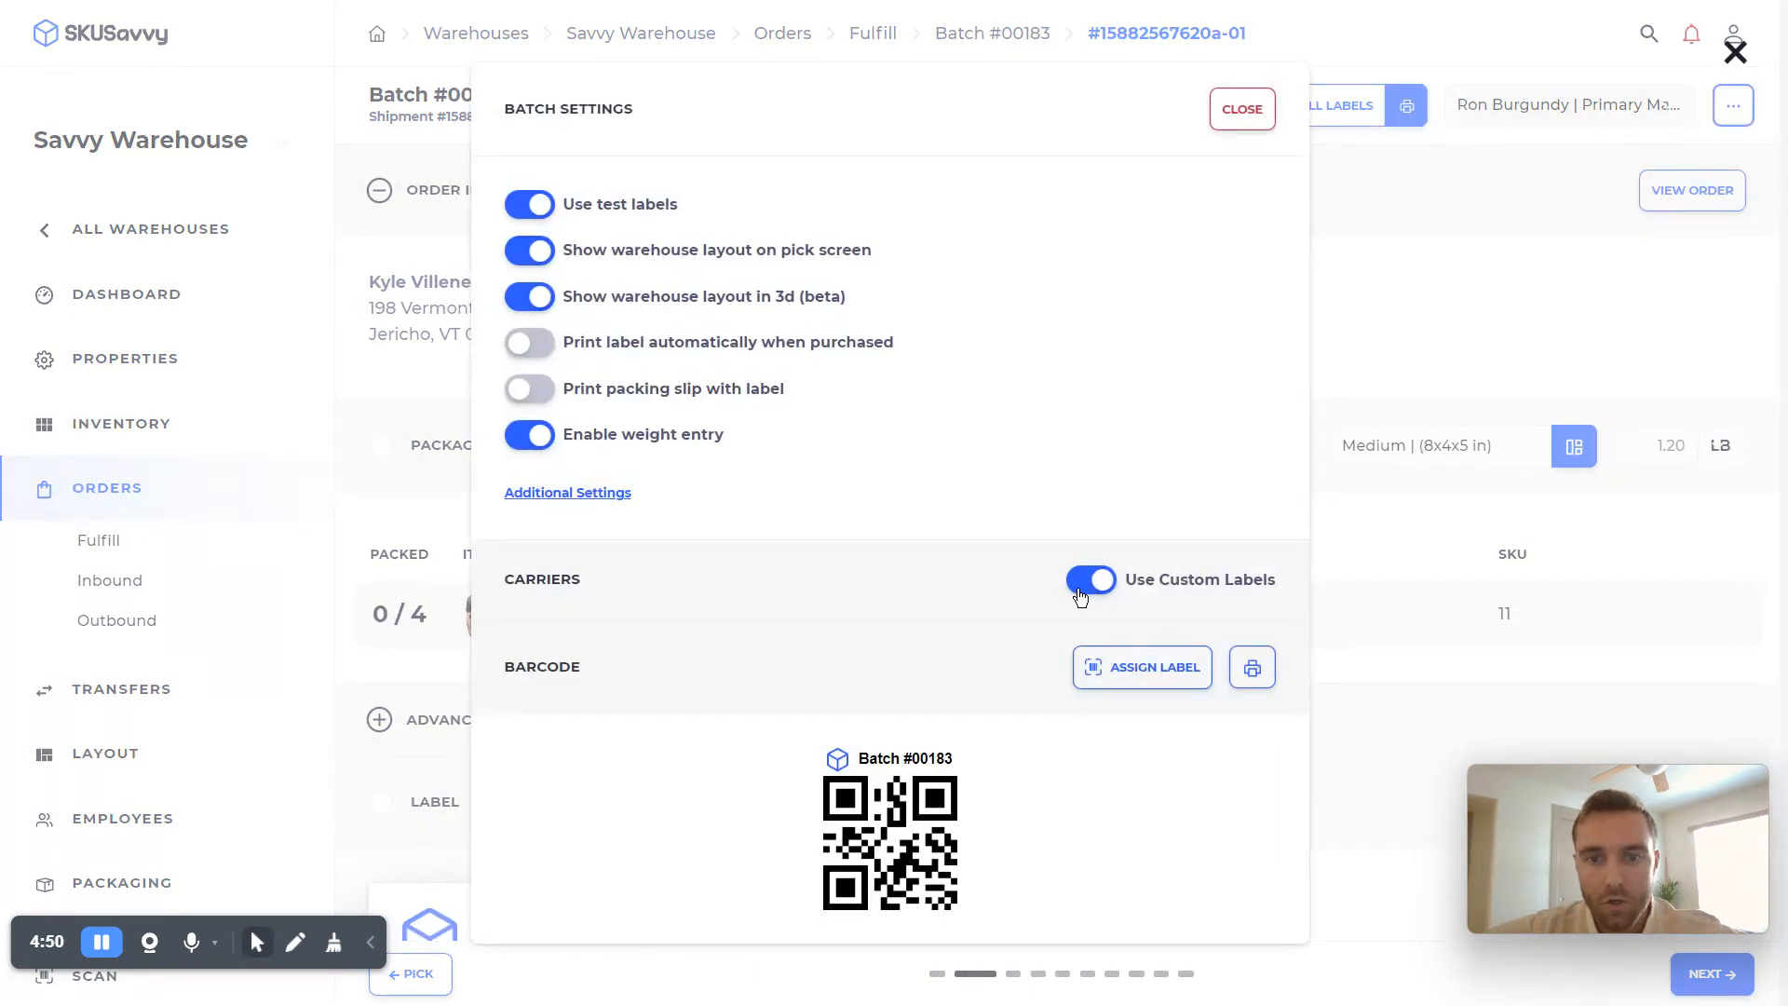
{"action": "left_click", "coordinate": [1725, 109]}
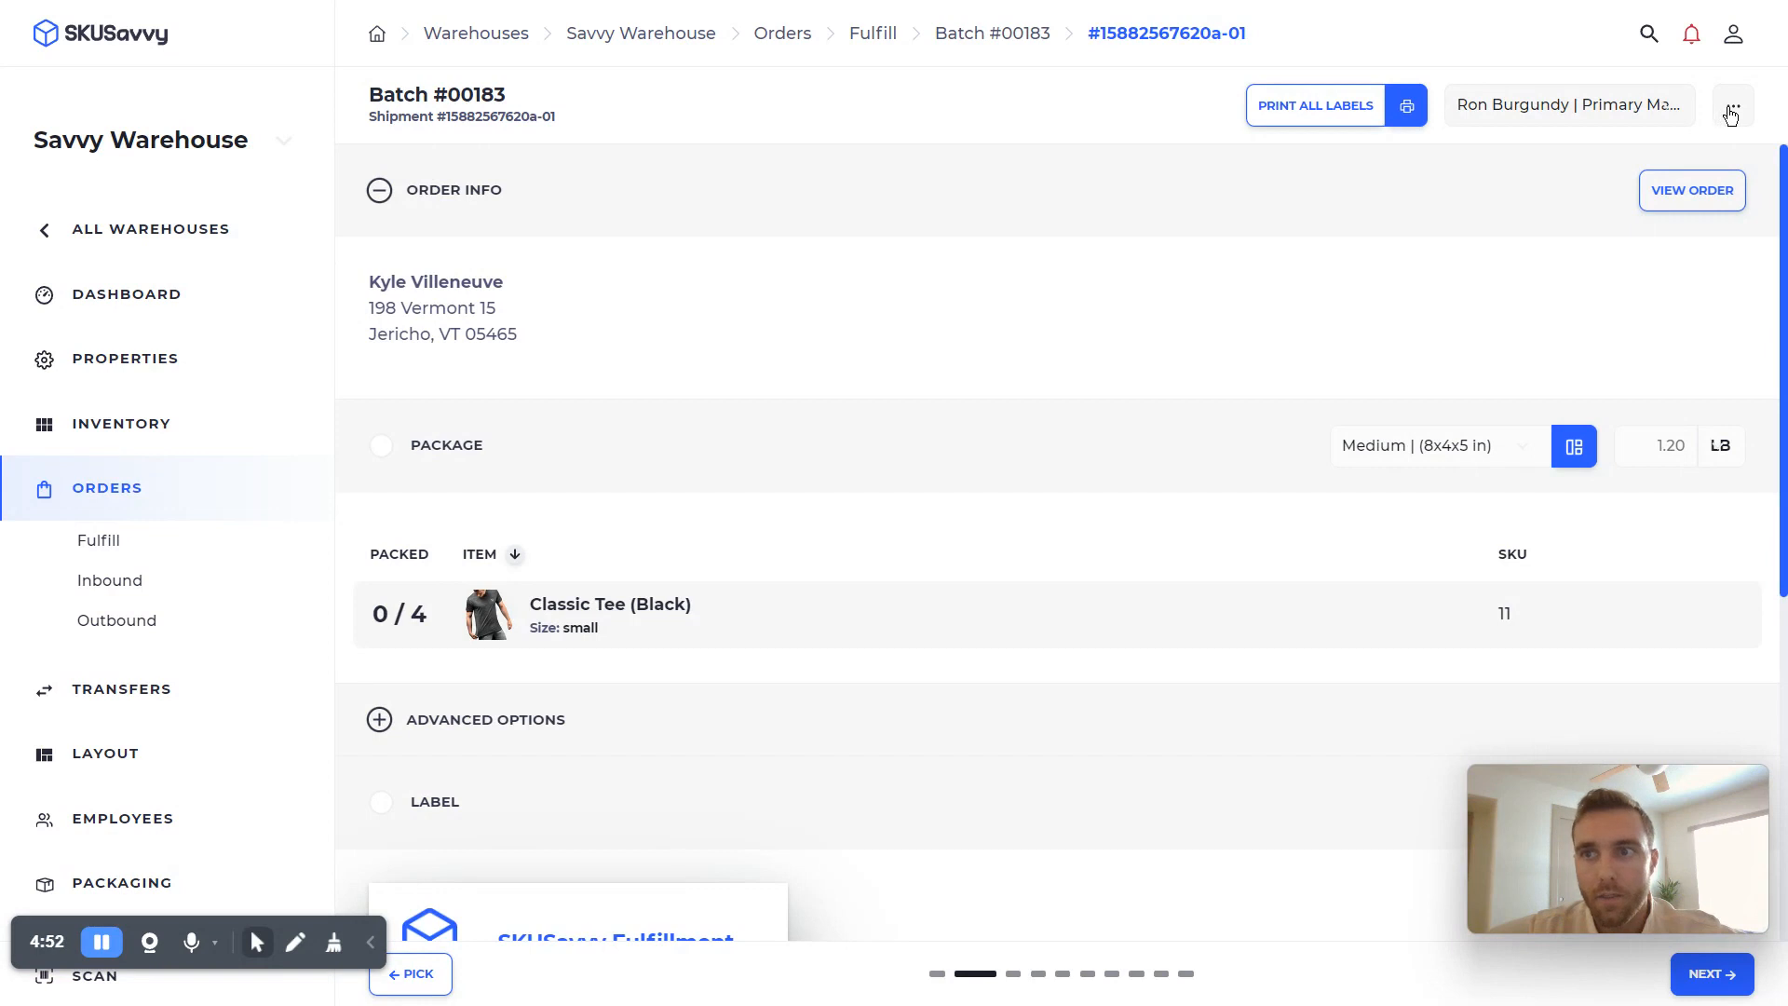
Step: Switch Use Custom Labels off and back on in the batch settings, and close them
{"action": "left_click", "coordinate": [1731, 112]}
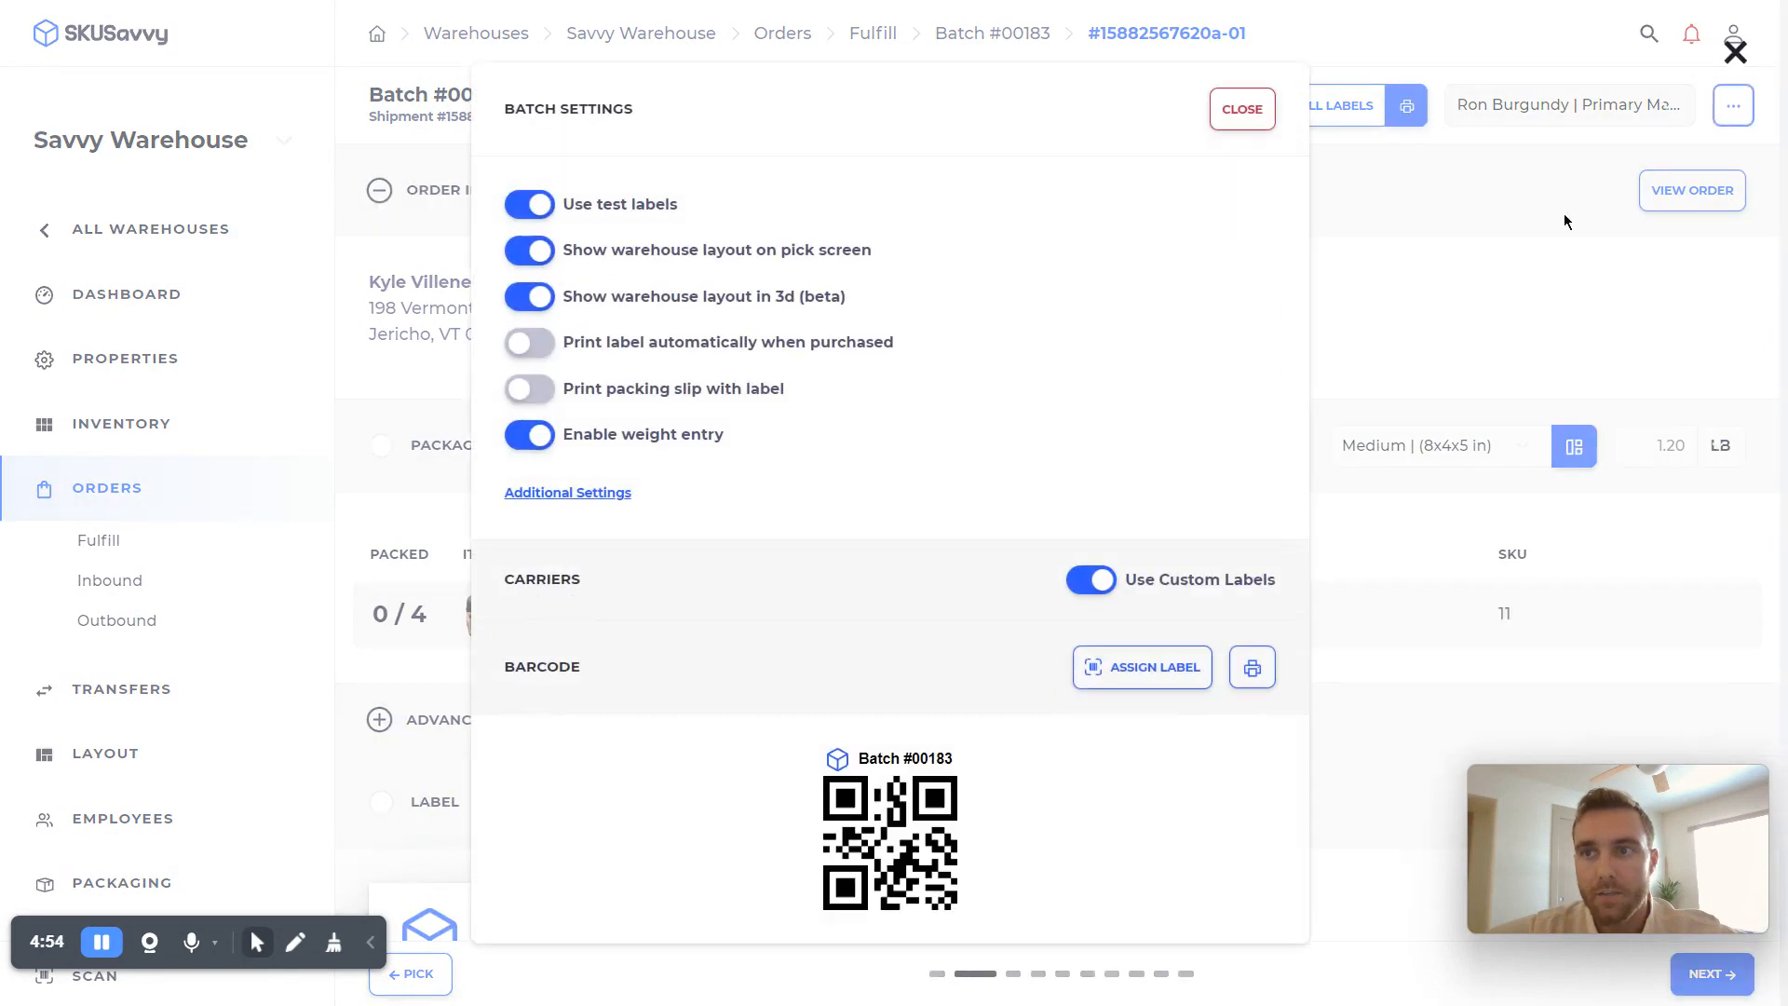
{"action": "left_click", "coordinate": [1085, 581]}
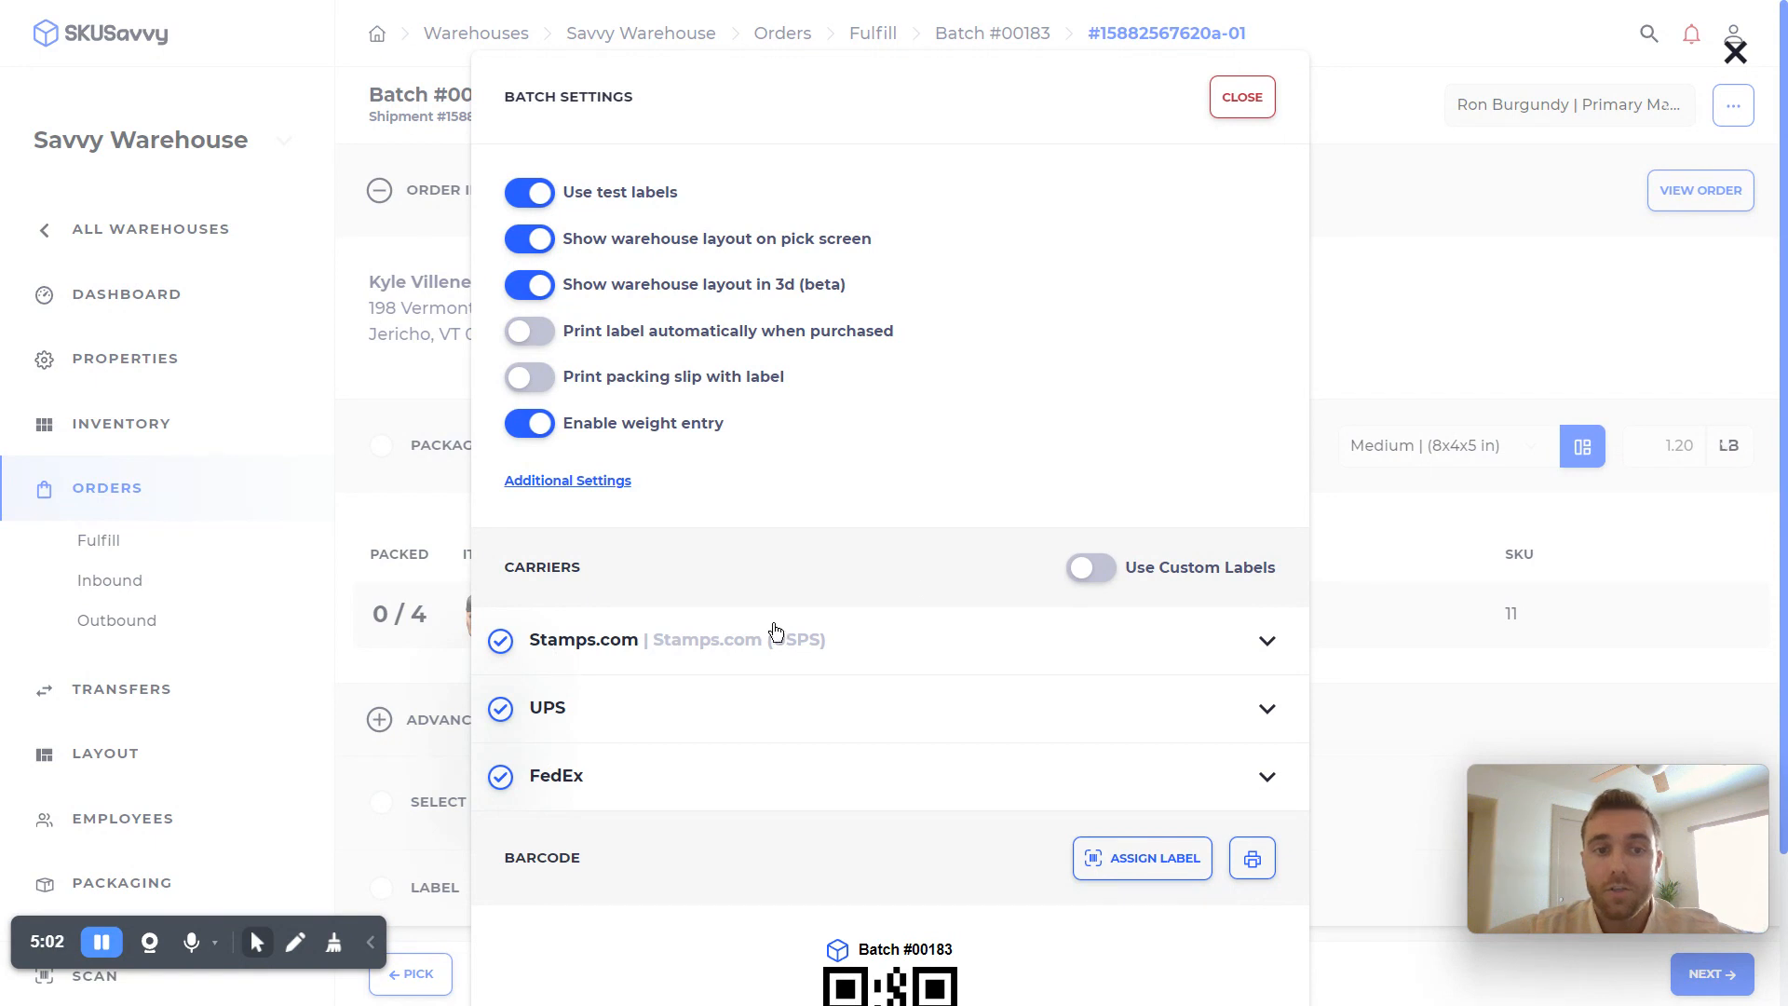
{"action": "left_click", "coordinate": [1092, 570]}
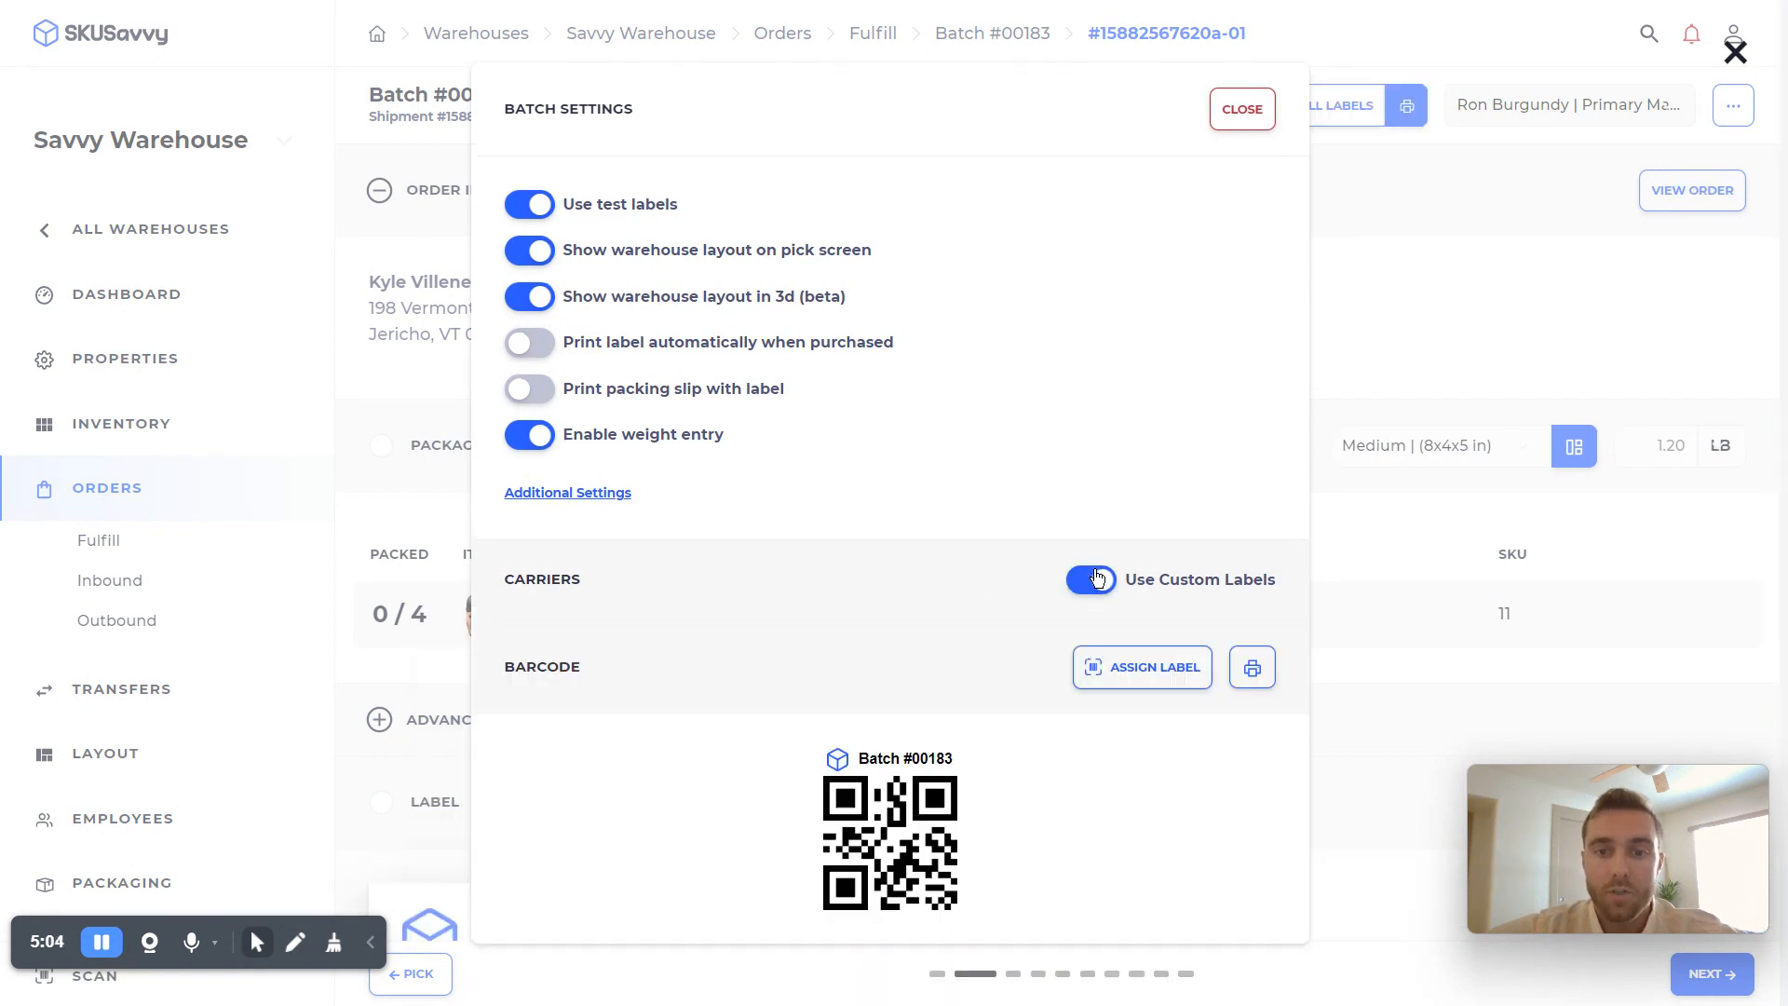
{"action": "left_click", "coordinate": [1412, 535]}
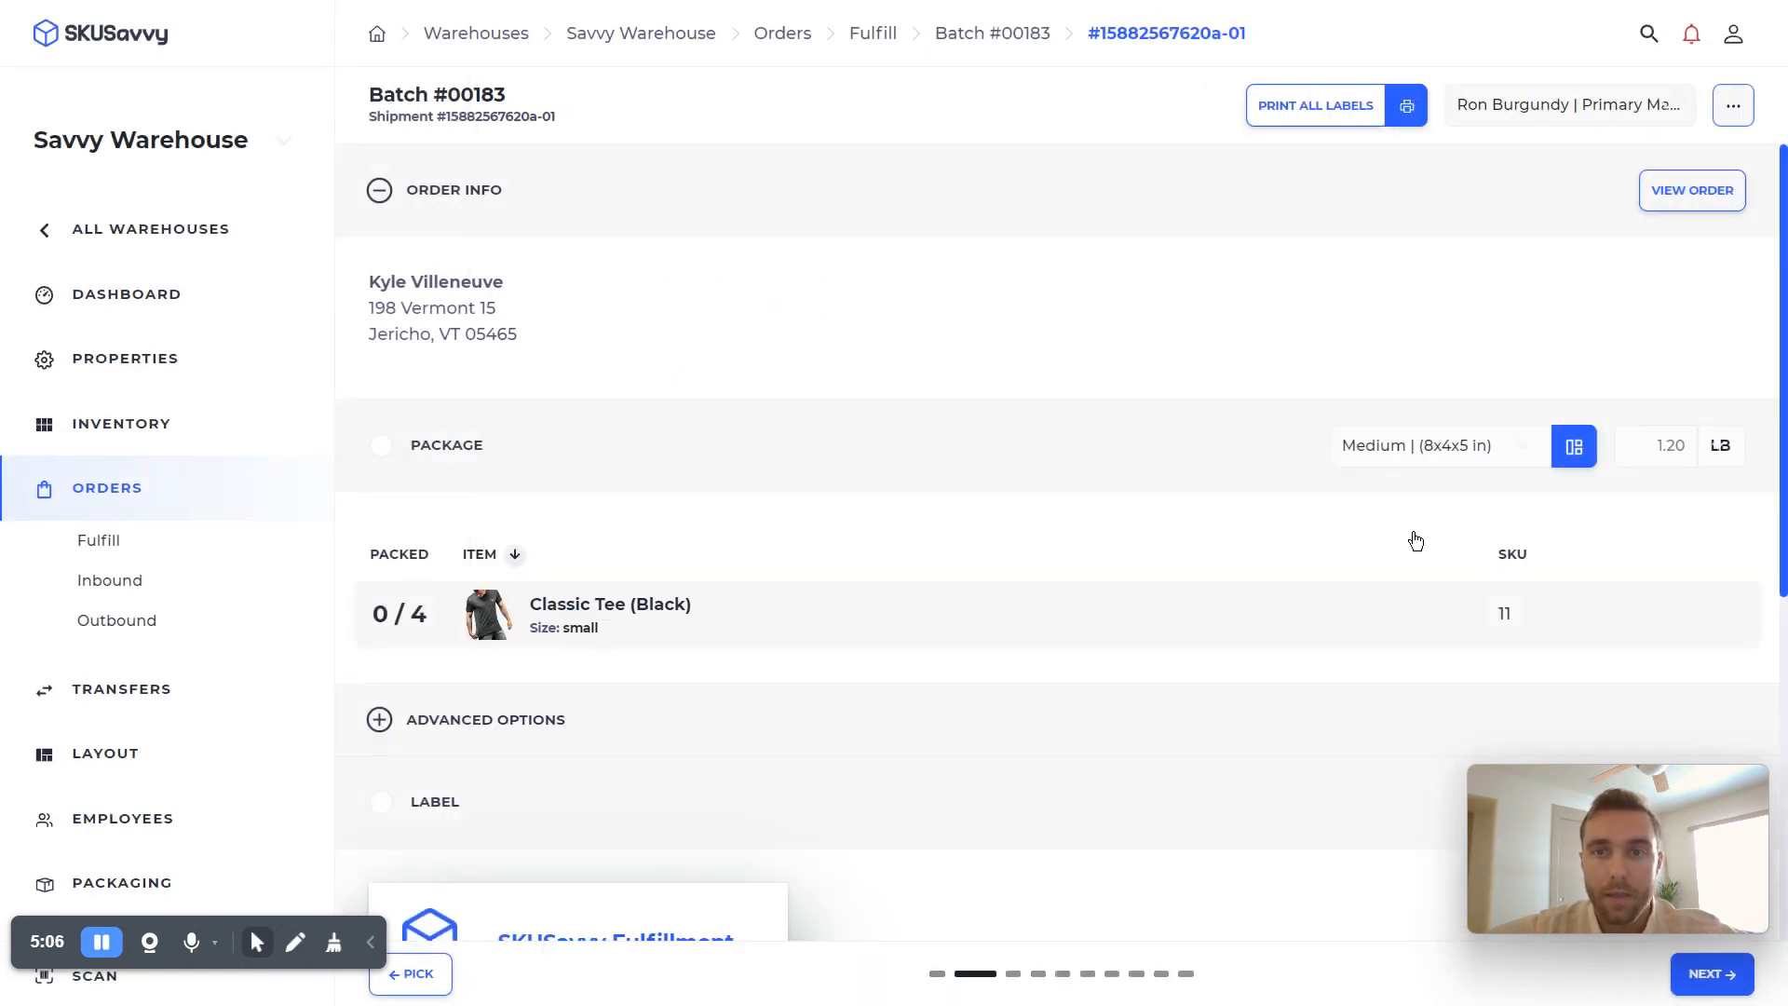
Step: Pack the Classic Tee (Black) and add a QR barcode with a randomly generated value to the shipment label
{"action": "left_click", "coordinate": [791, 618]}
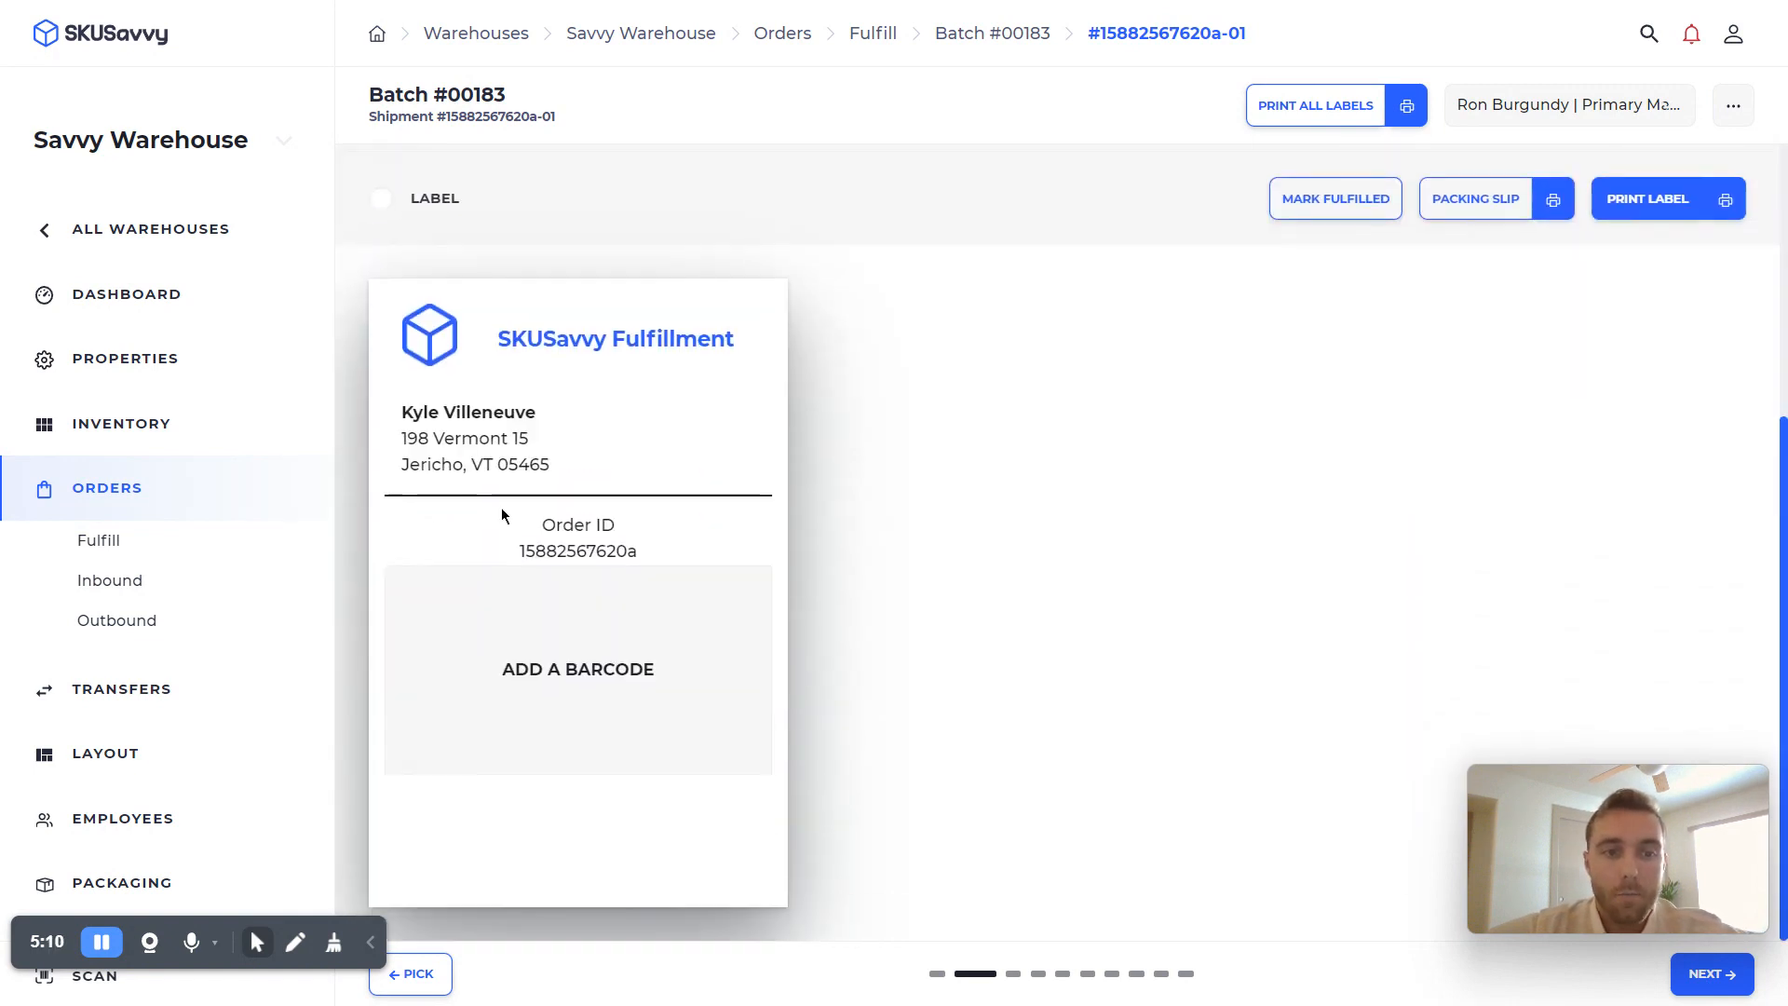
{"action": "left_click", "coordinate": [582, 667]}
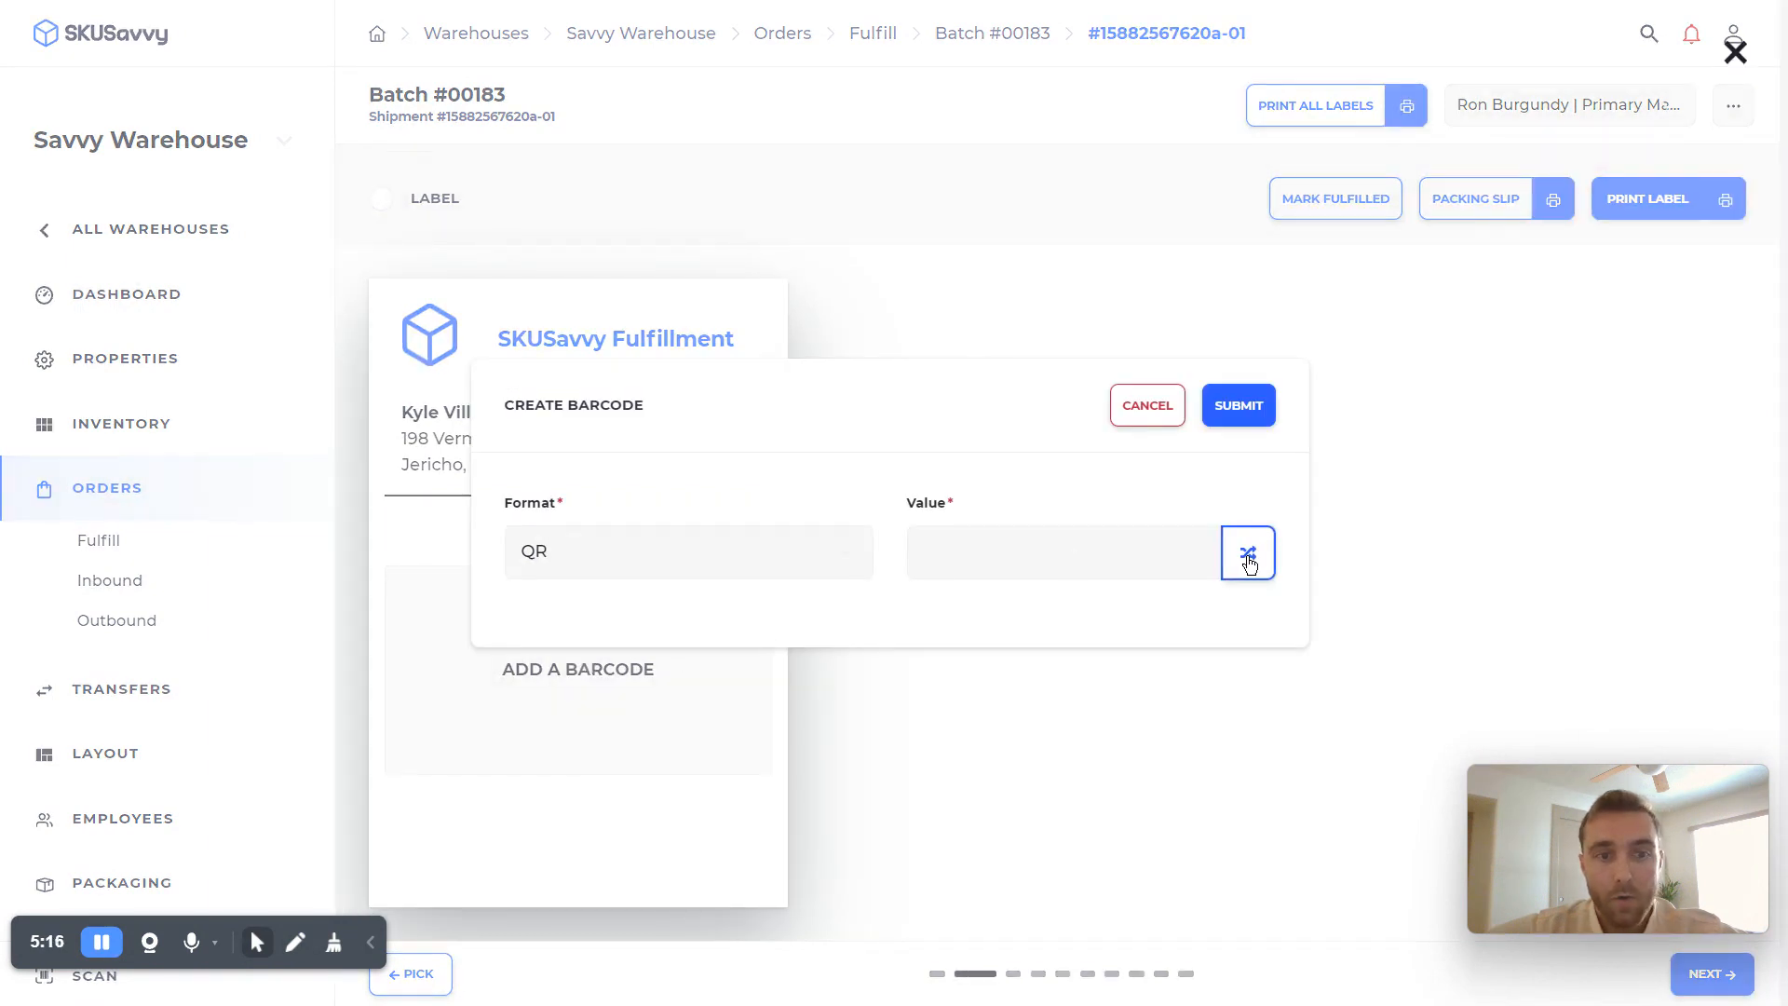
{"action": "left_click", "coordinate": [1249, 565]}
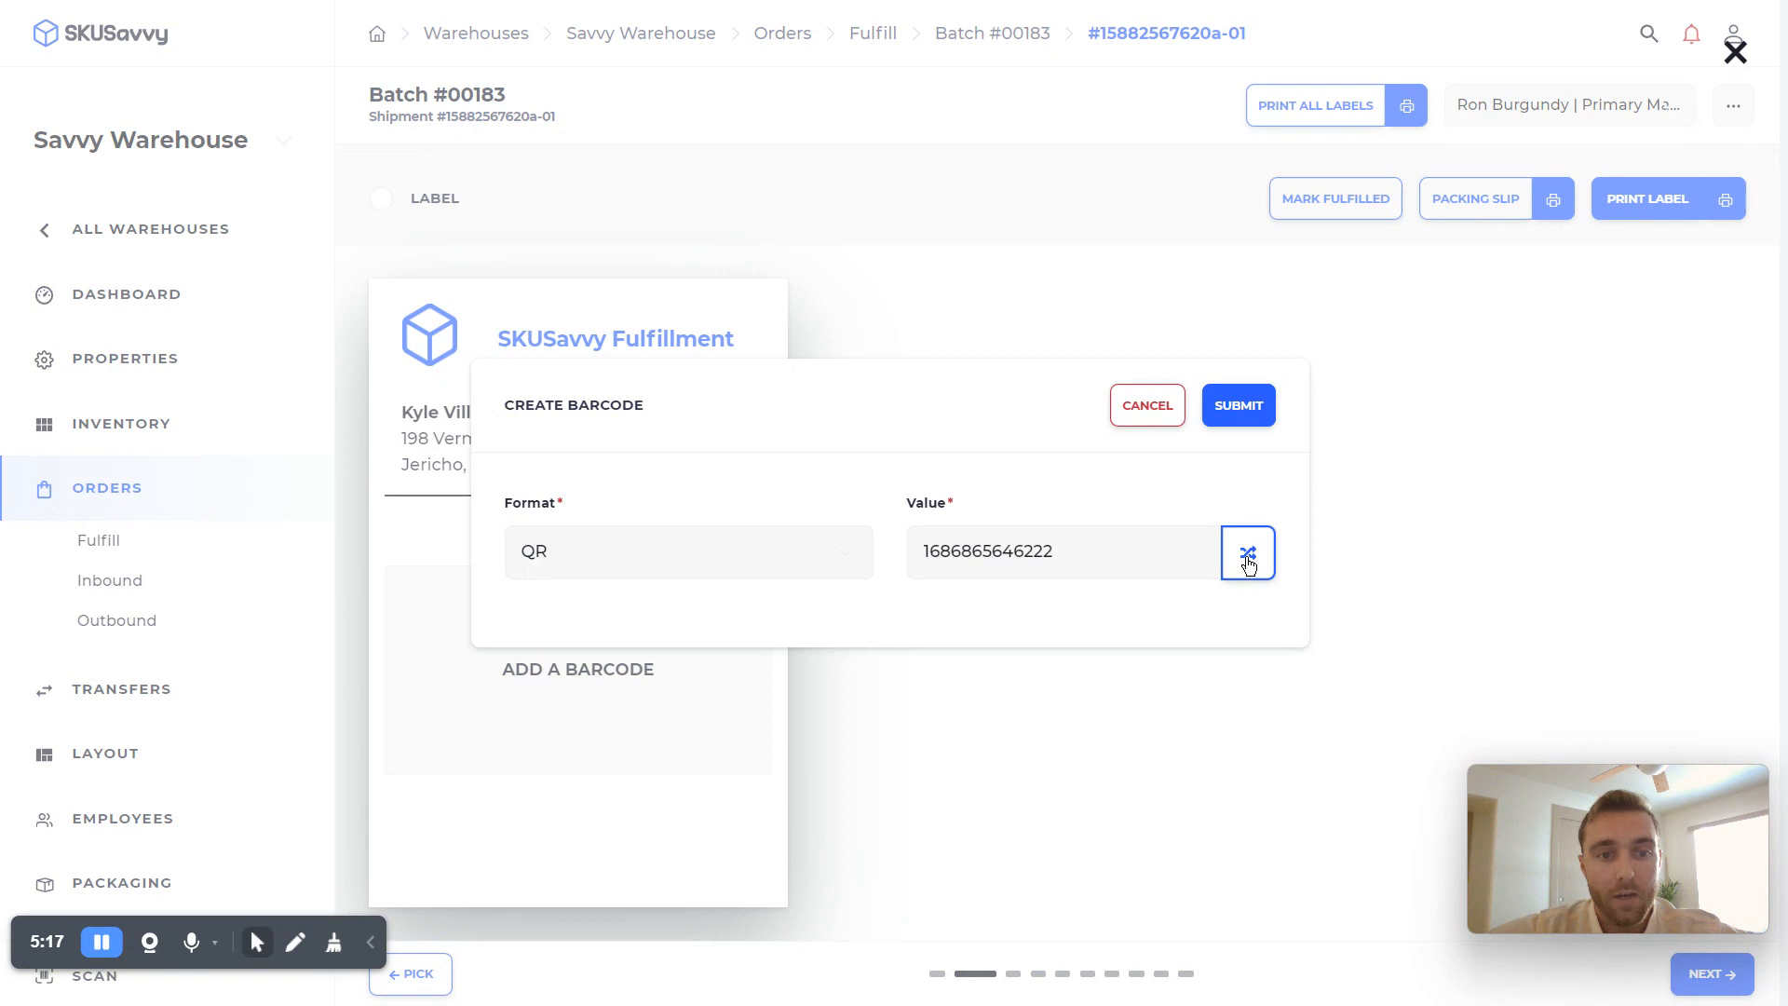
{"action": "left_click", "coordinate": [1238, 406]}
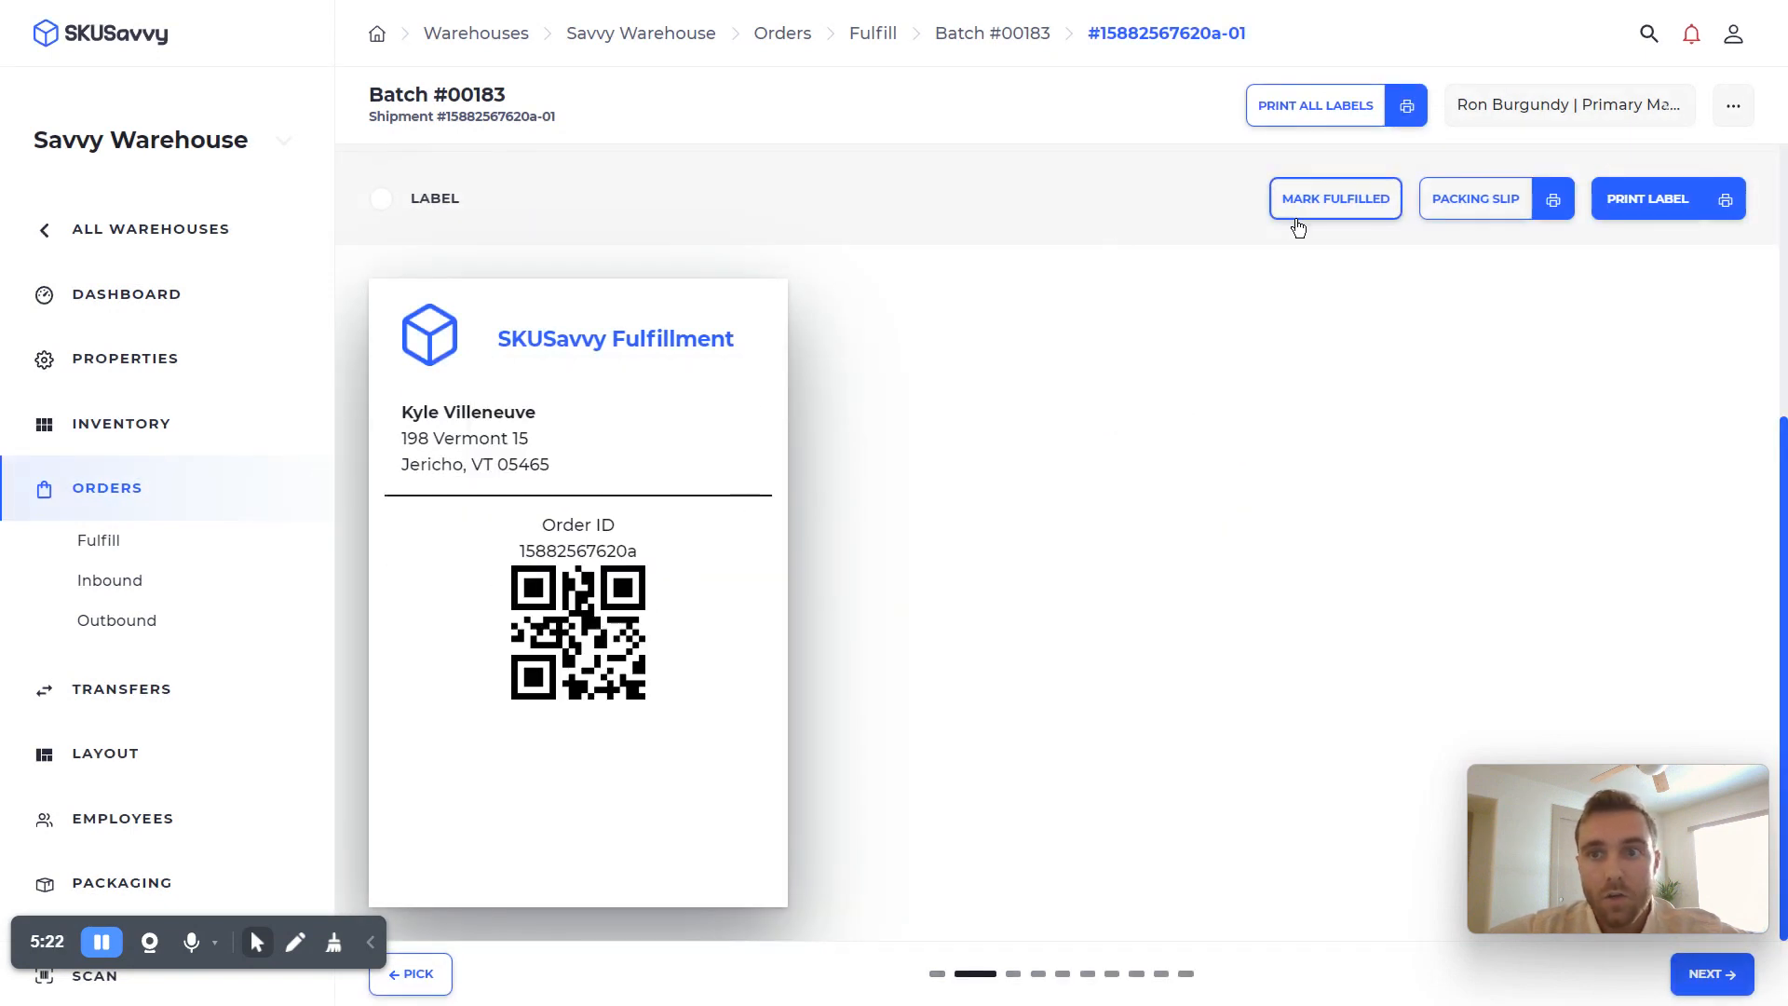
{"action": "scroll", "coordinate": [1162, 484], "scroll_direction": "up", "scroll_amount": 5}
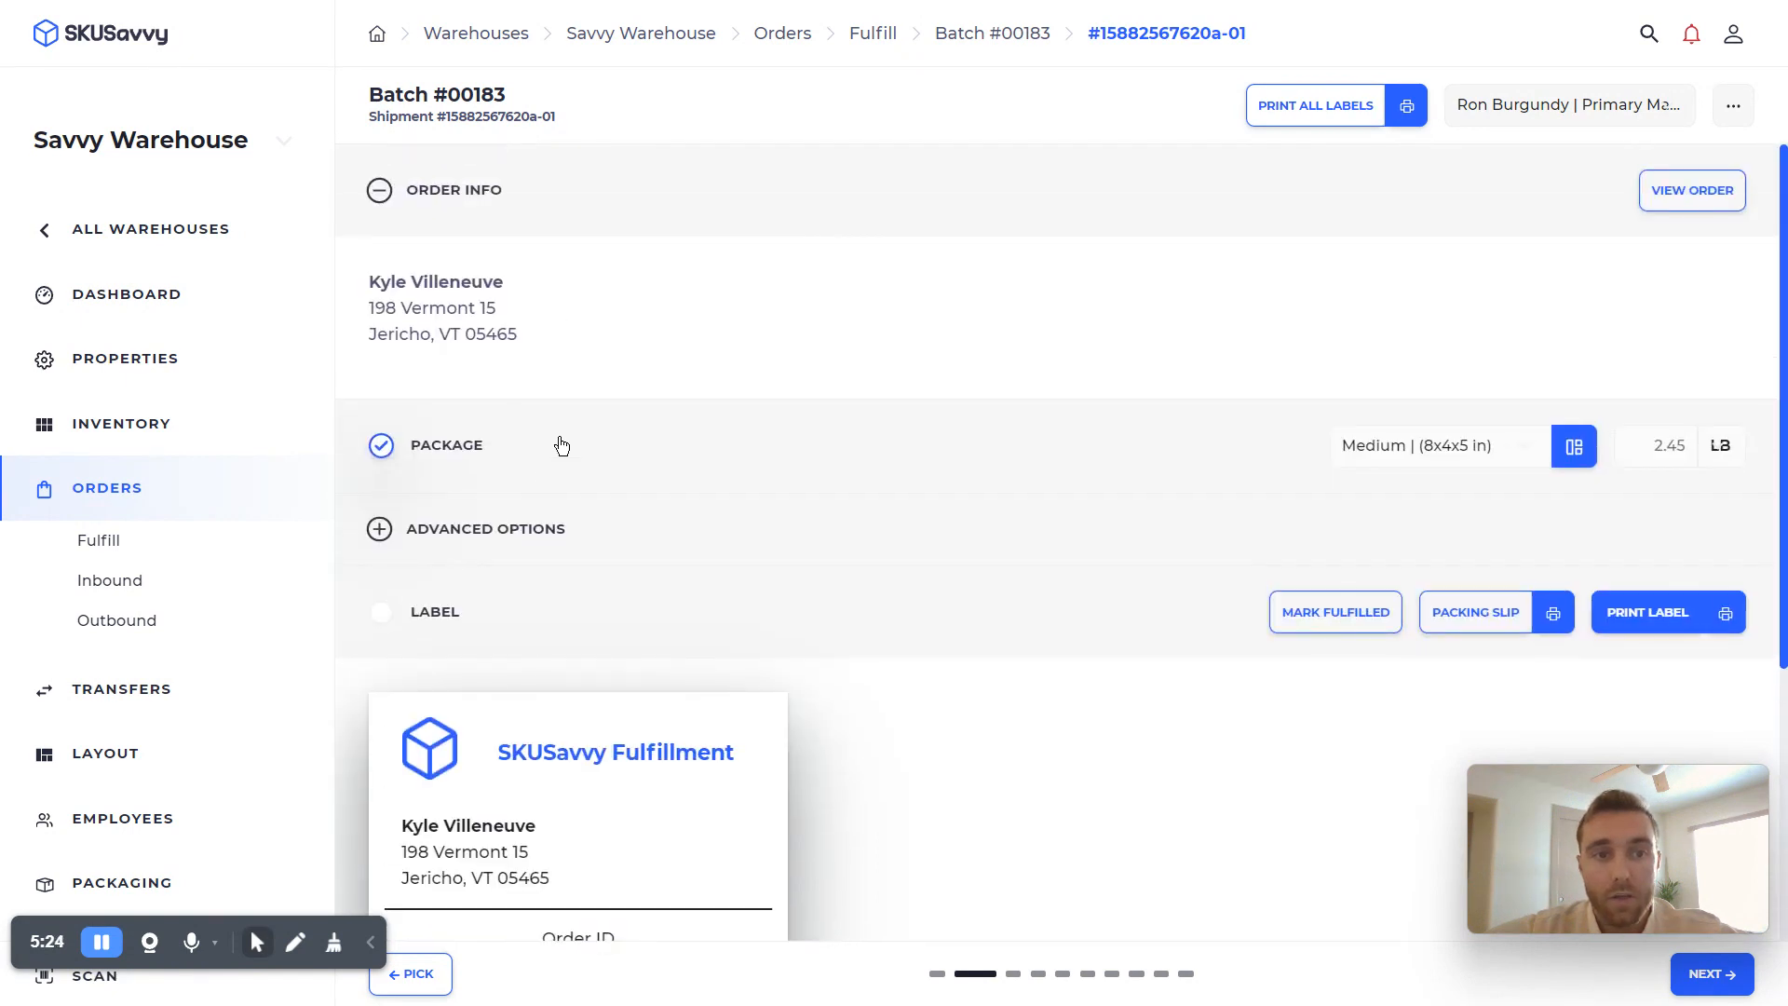
{"action": "scroll", "coordinate": [682, 670], "scroll_direction": "down", "scroll_amount": 5}
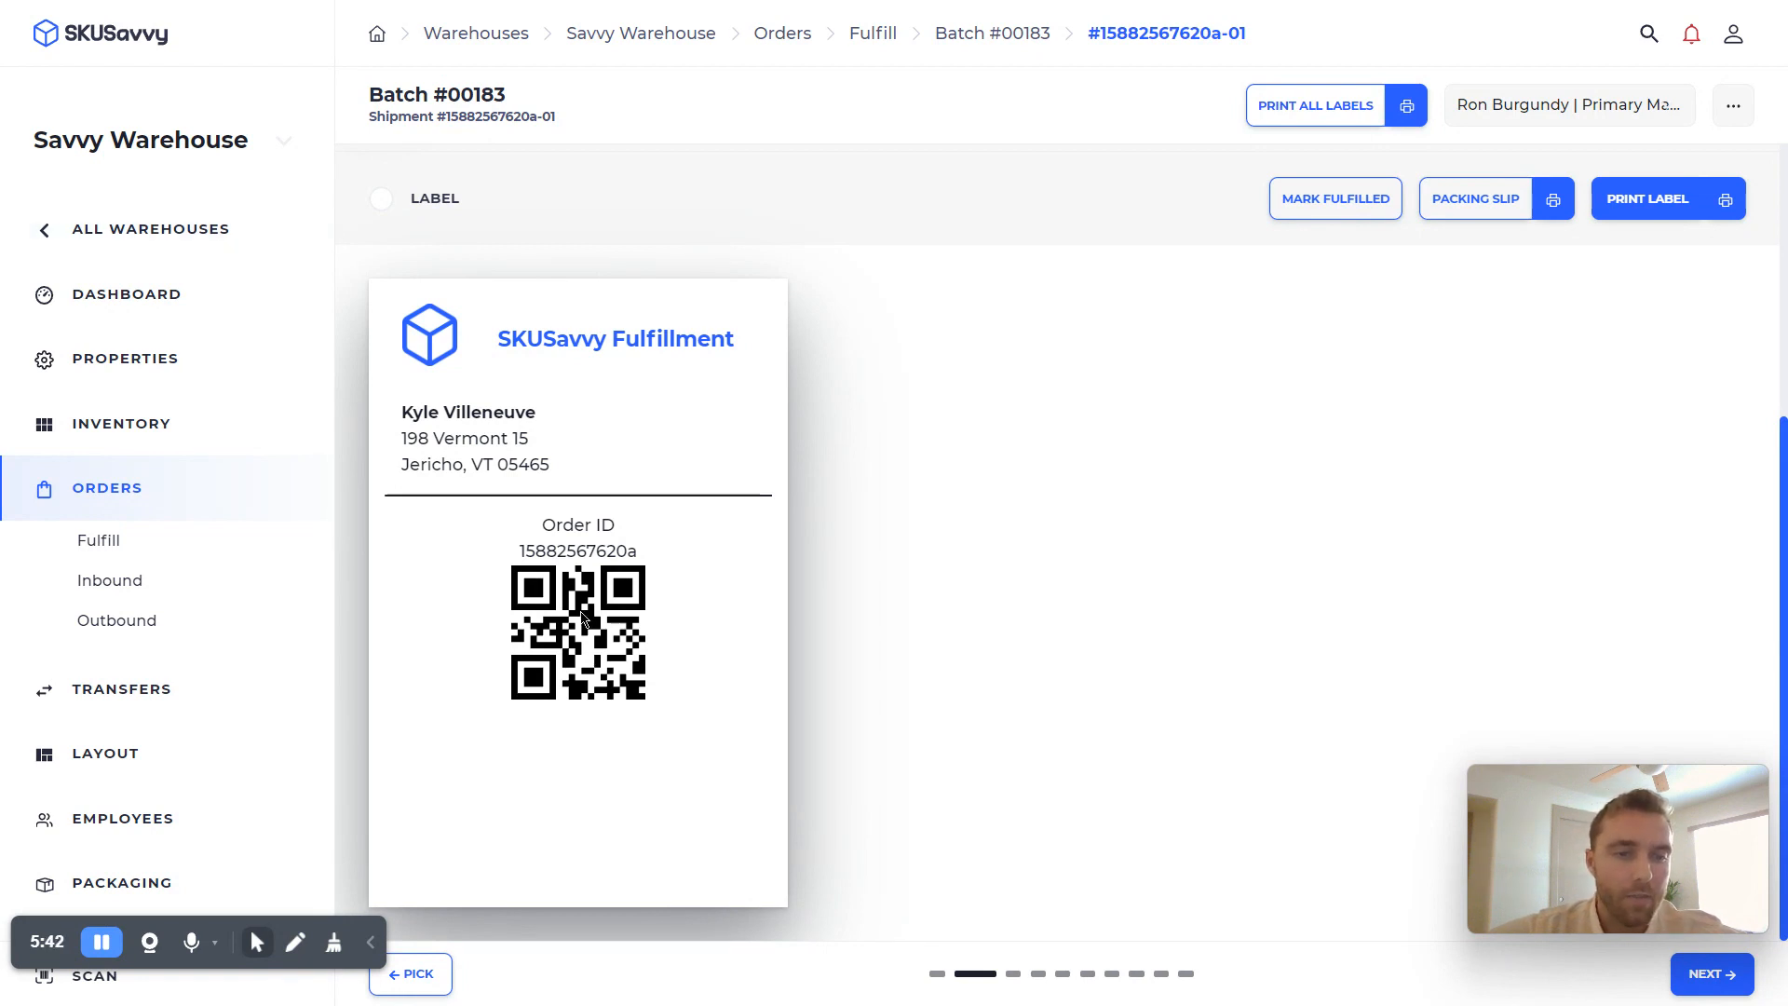
Step: Open the company-level configuration page and examine the default barcode formats for items, batches, bins and shipments
{"action": "left_click", "coordinate": [182, 231]}
{"action": "left_click", "coordinate": [180, 229]}
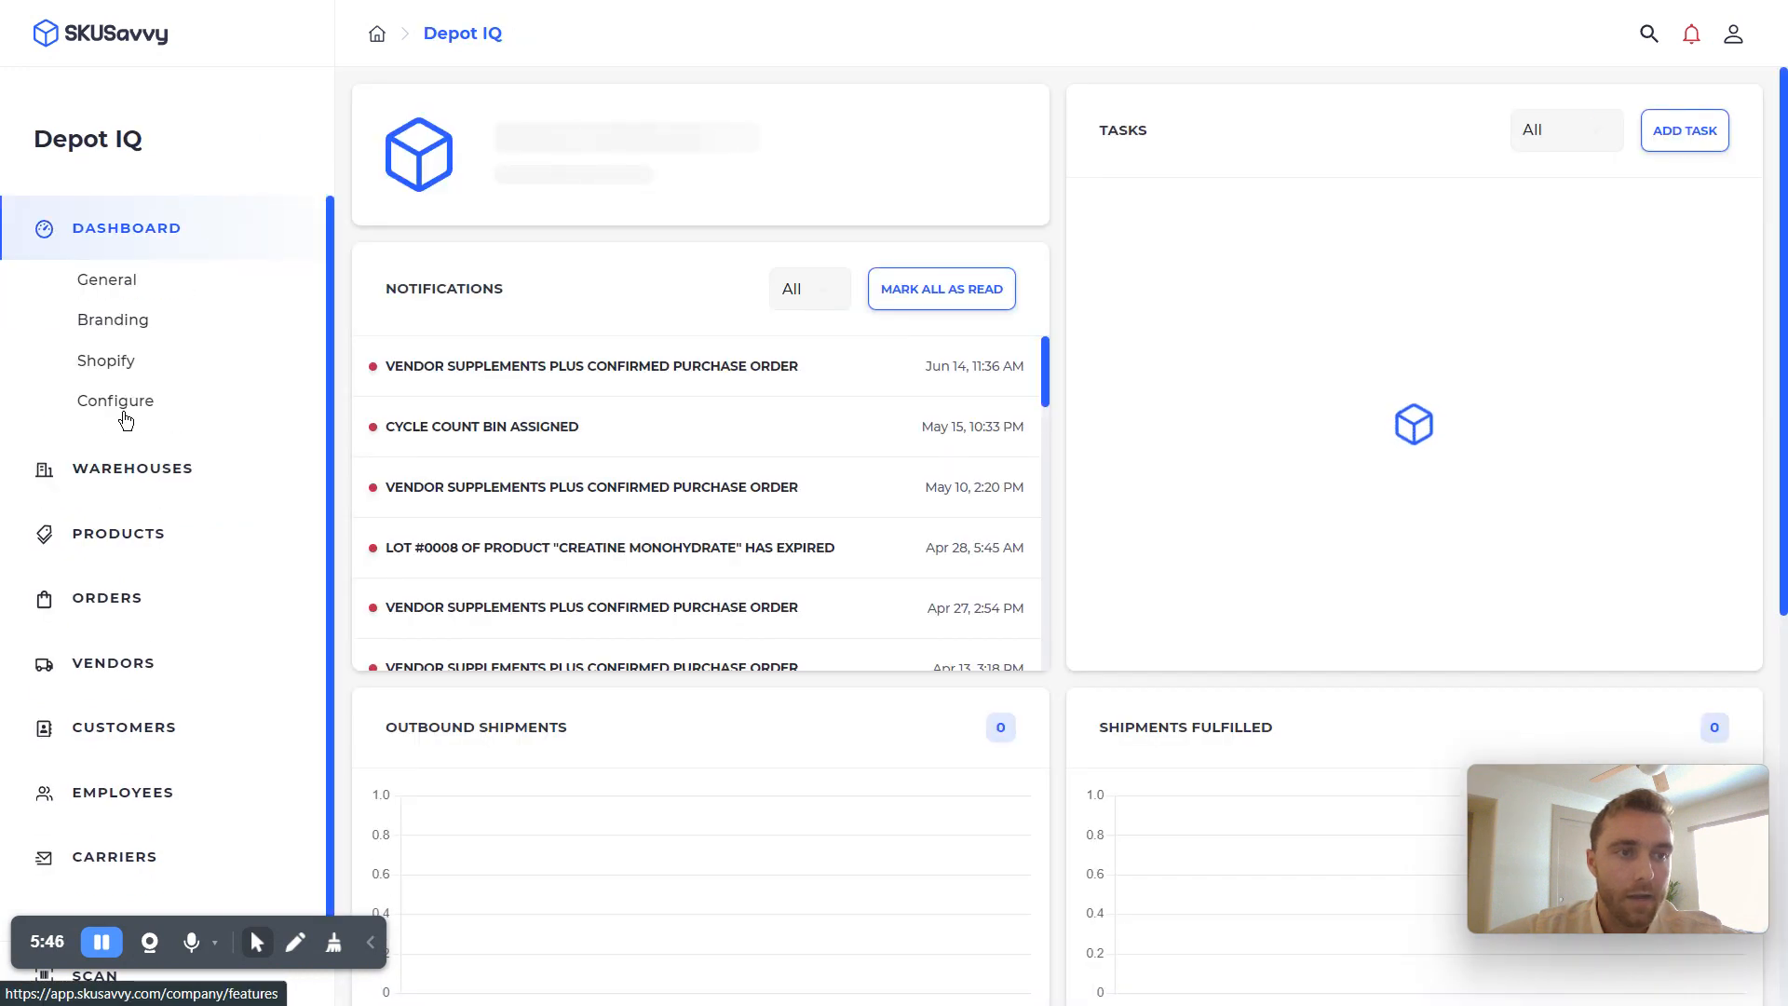
{"action": "left_click", "coordinate": [115, 400]}
{"action": "scroll", "coordinate": [700, 571], "scroll_direction": "down", "scroll_amount": 10}
{"action": "scroll", "coordinate": [700, 571], "scroll_direction": "down", "scroll_amount": 8}
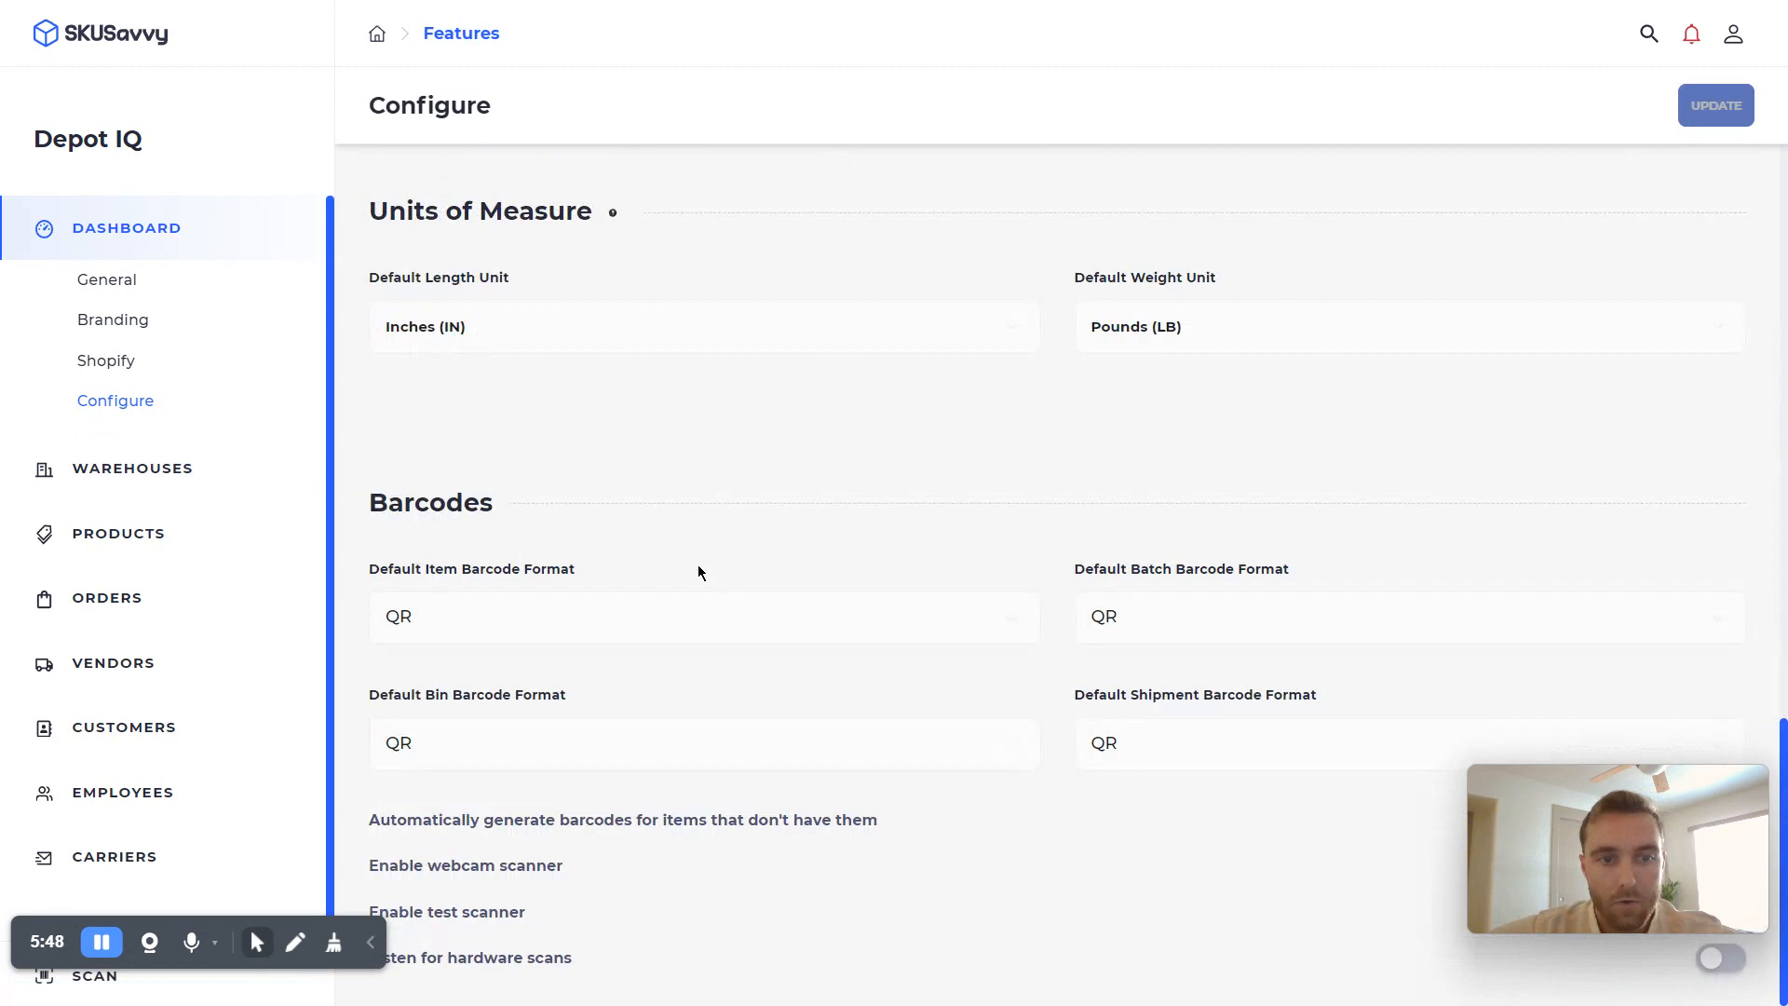